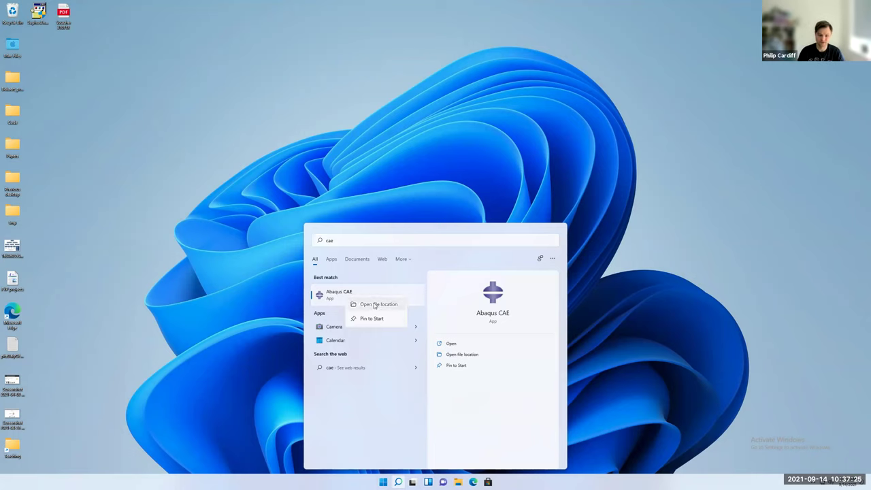
# Launch Abaqus CAE from its shortcut in the SIMULIA Established Products folder and minimize the folder window.
pyautogui.click(373, 304)
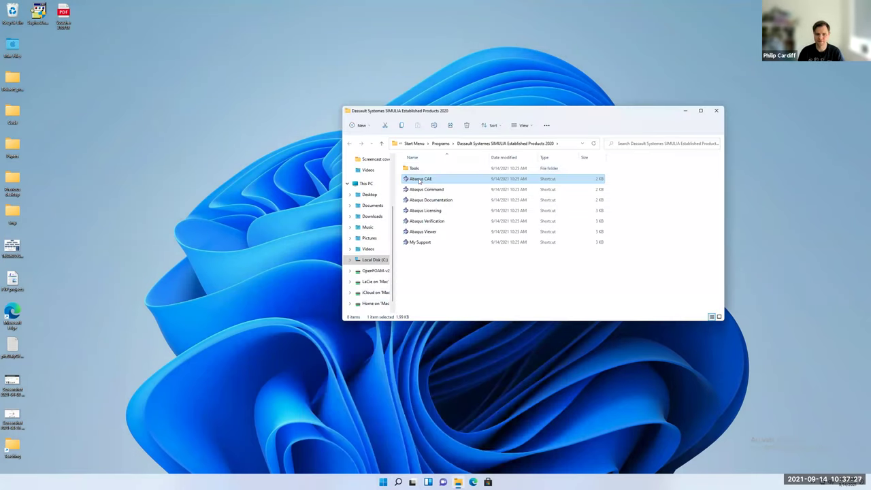
pyautogui.rightClick(419, 180)
pyautogui.click(456, 211)
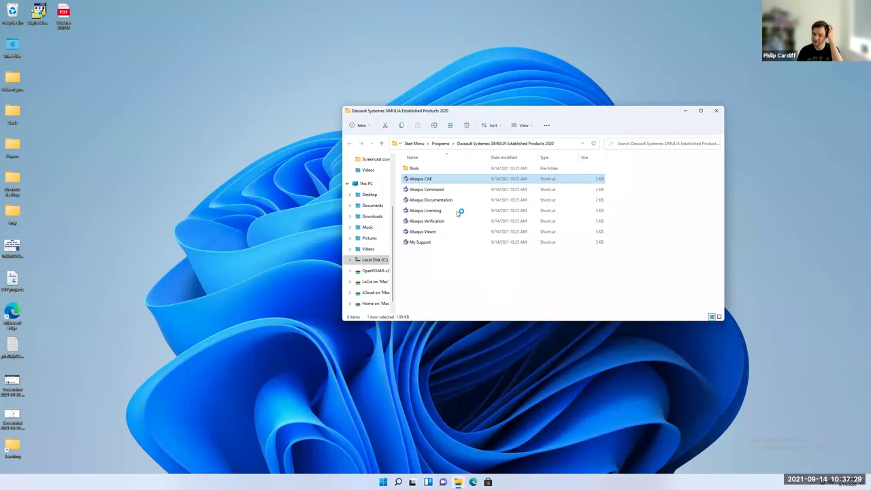
pyautogui.click(396, 292)
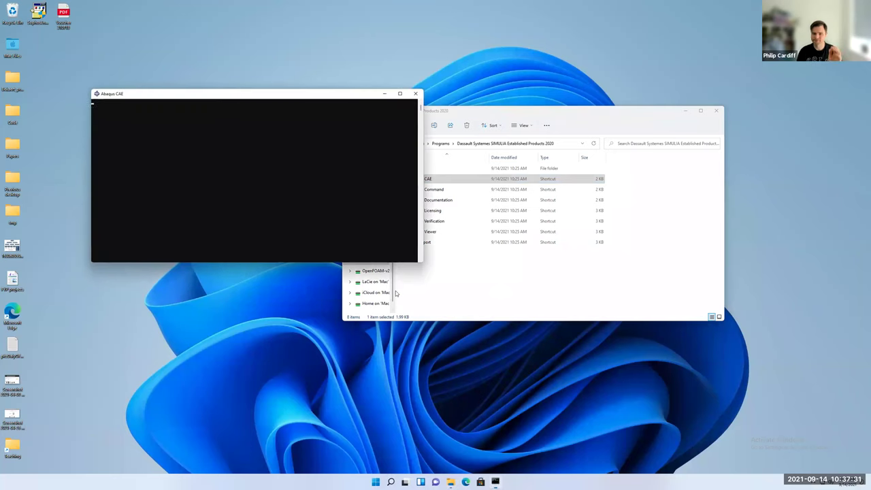
pyautogui.click(687, 113)
pyautogui.click(687, 111)
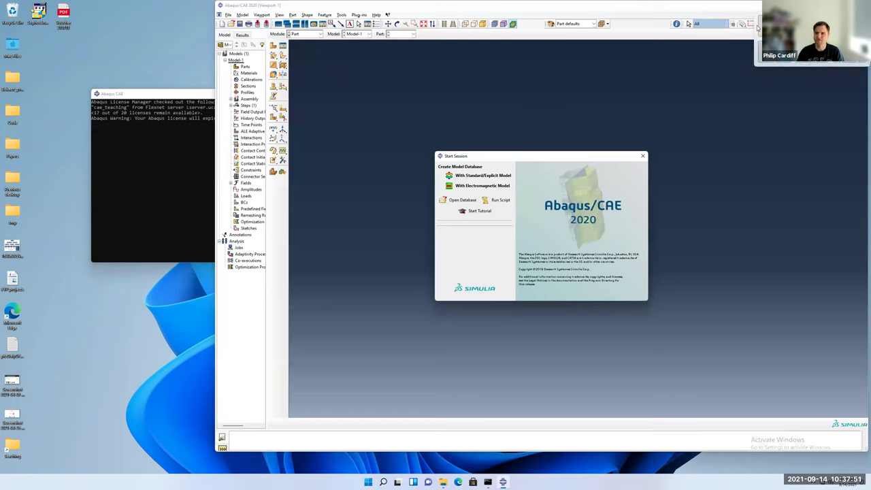
# Create a new model database with a Standard/Explicit model and maximize the Abaqus/CAE window.
pyautogui.moveTo(489, 158); pyautogui.dragTo(414, 130)
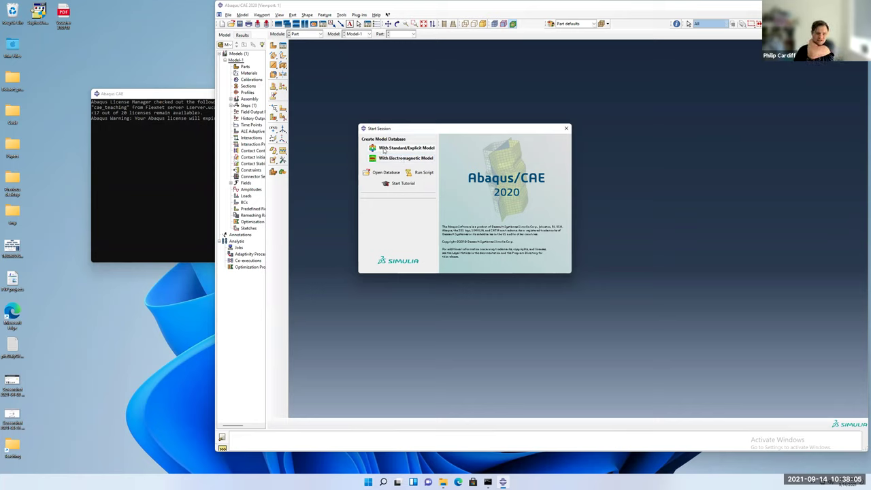
pyautogui.click(395, 149)
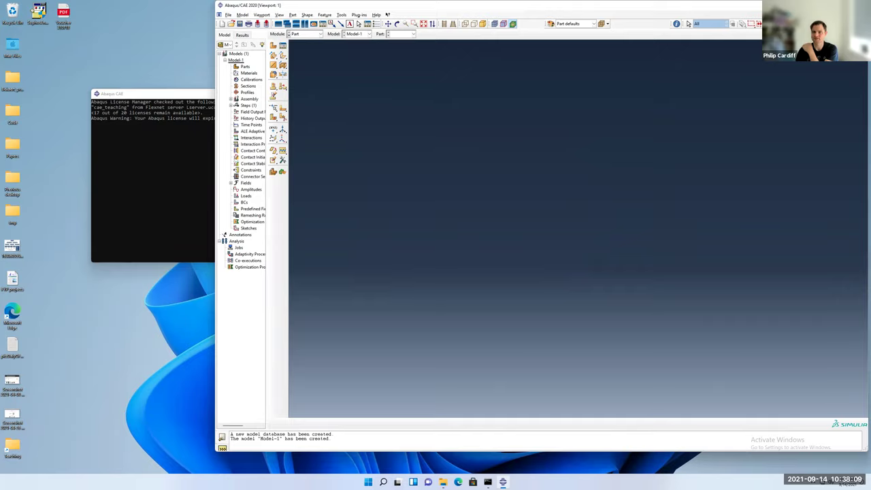
pyautogui.click(835, 5)
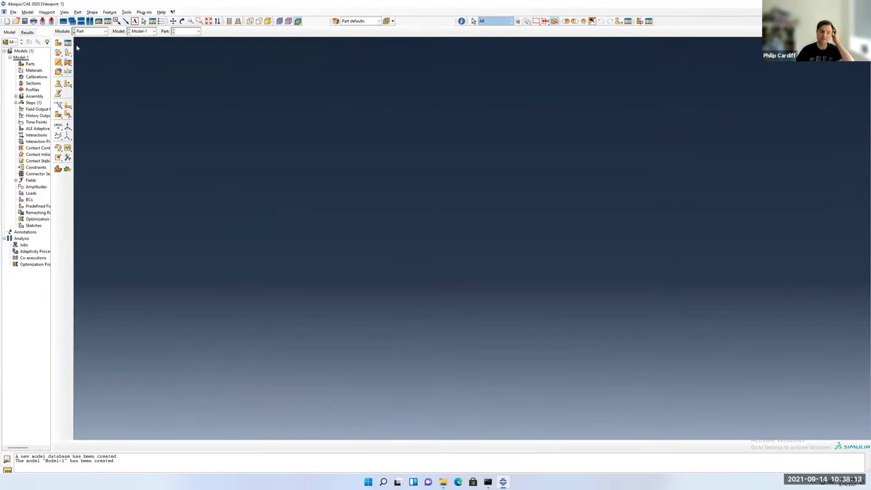
pyautogui.click(13, 13)
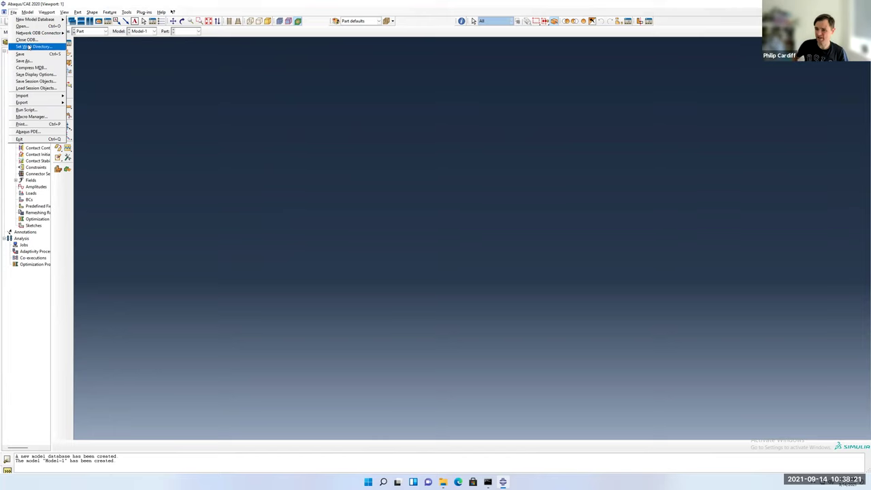
pyautogui.press('Escape')
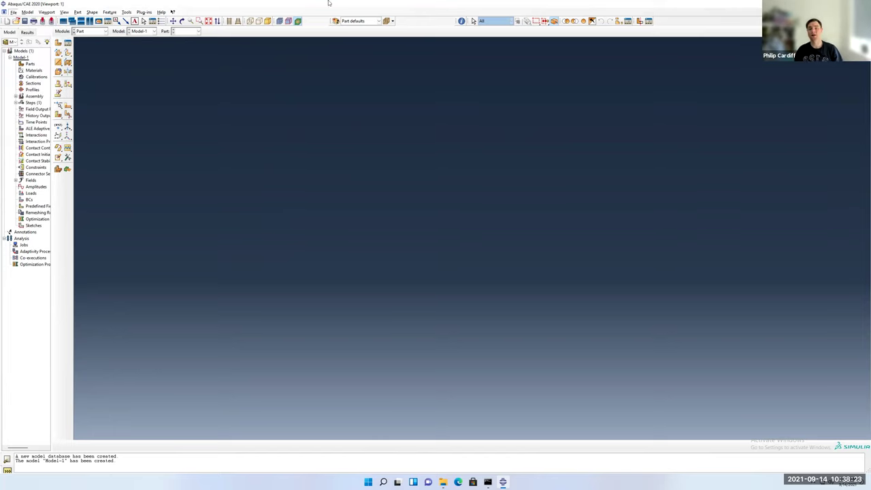
pyautogui.click(92, 11)
# Begin setting a new work directory and browse from the C: drive to the current user's Documents folder.
pyautogui.click(12, 12)
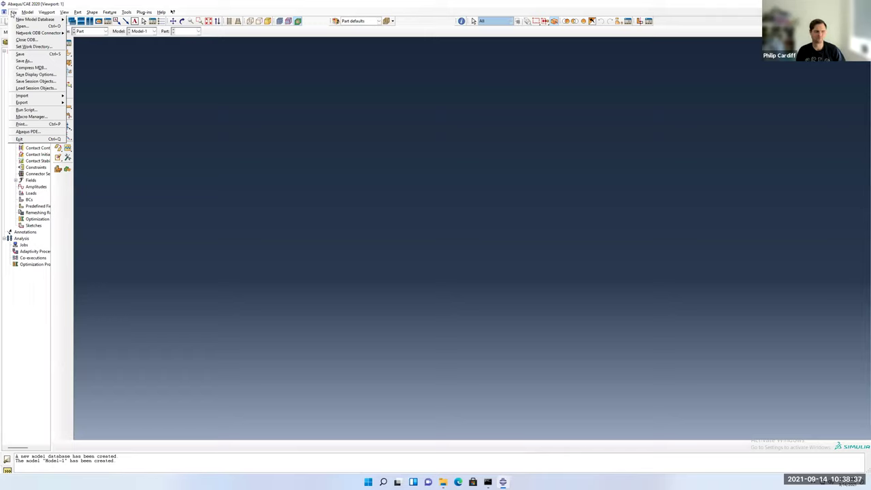
pyautogui.click(33, 47)
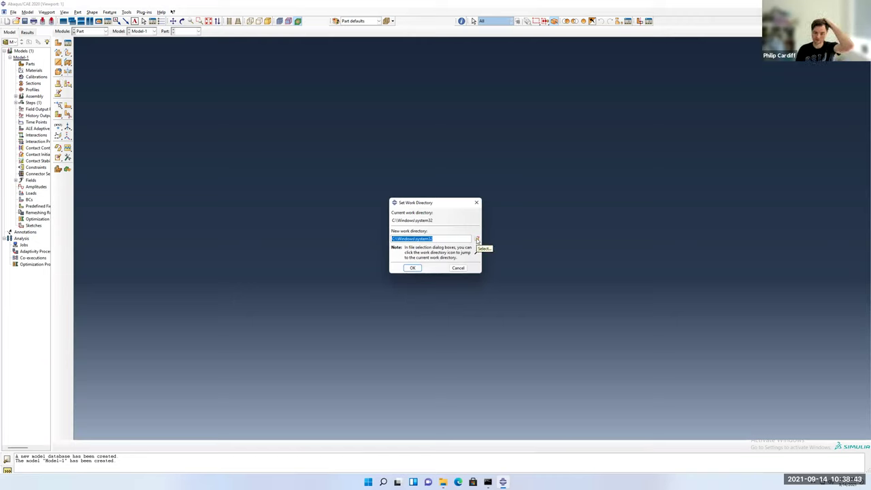
pyautogui.click(477, 242)
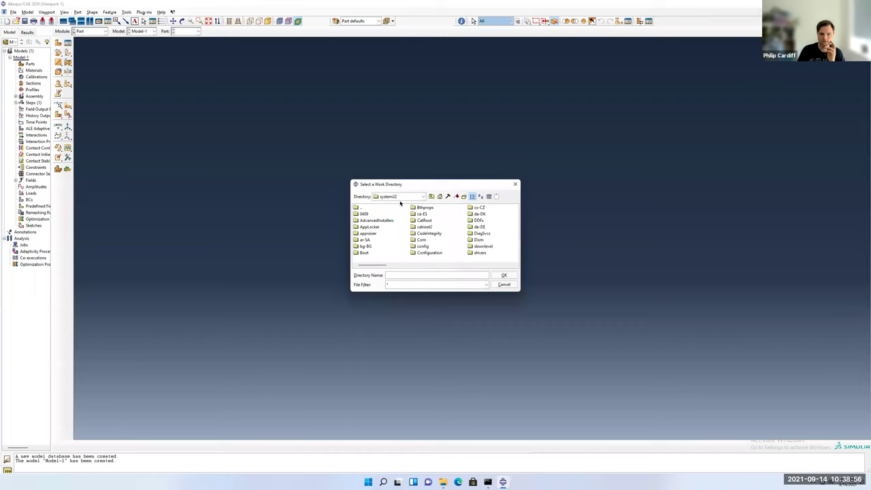
pyautogui.click(422, 196)
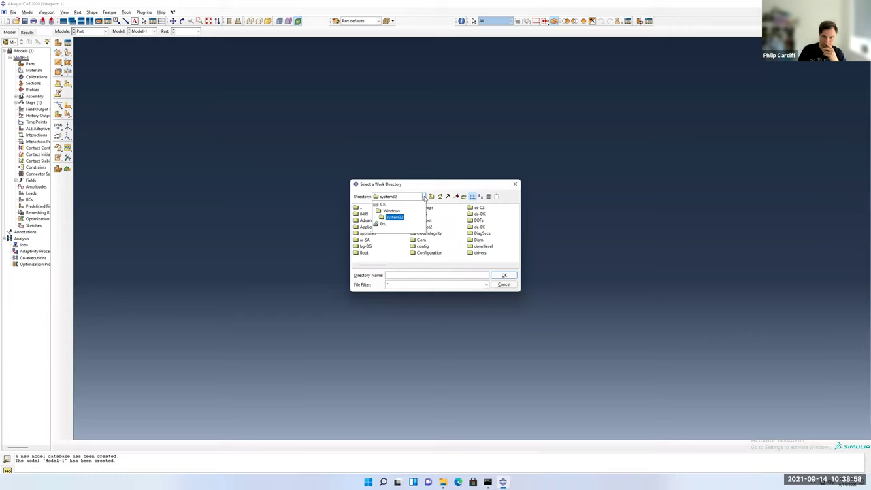
pyautogui.click(391, 211)
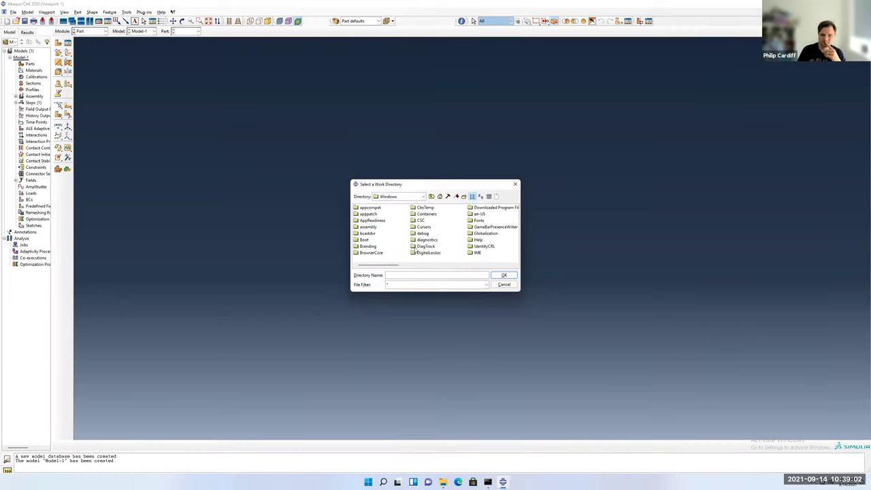
pyautogui.click(422, 197)
pyautogui.click(397, 206)
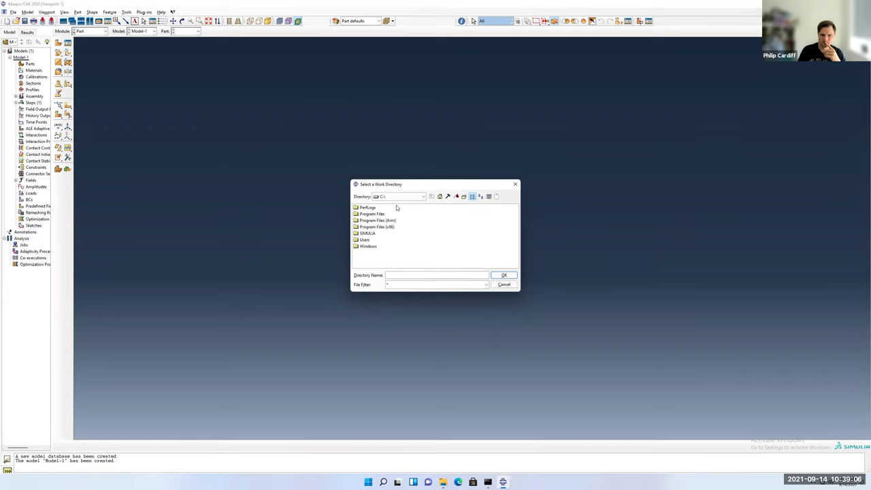
pyautogui.doubleClick(365, 241)
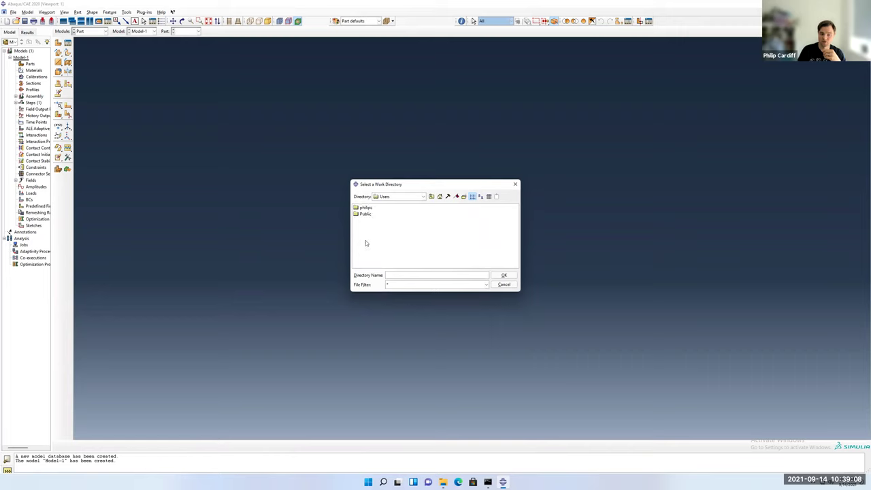
pyautogui.doubleClick(369, 212)
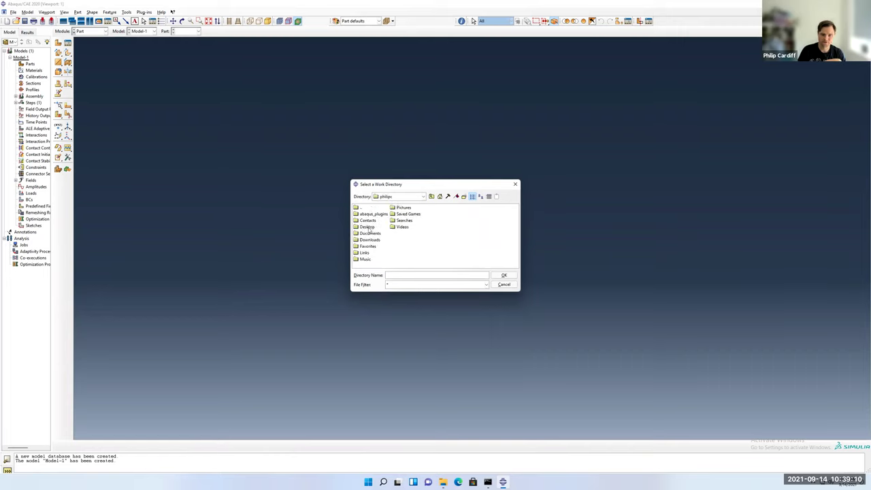
pyautogui.doubleClick(370, 233)
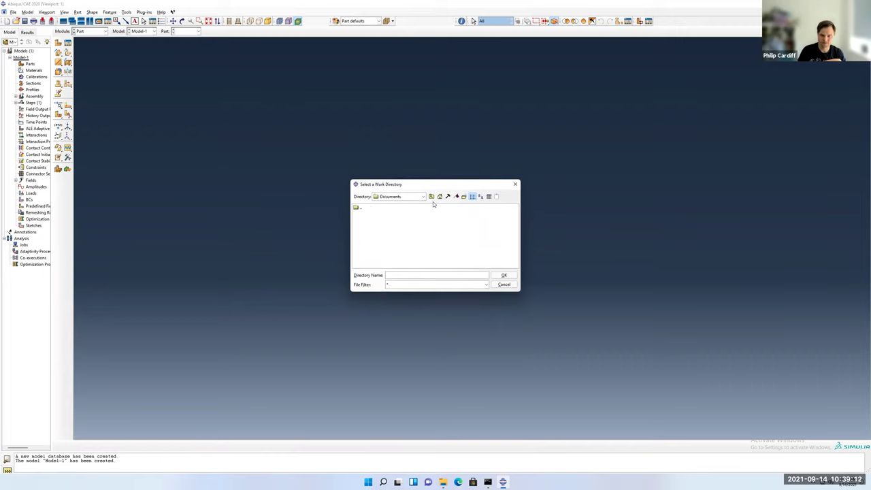
# Create a directory named AbaqusModels inside Documents and set it as the work directory.
pyautogui.click(464, 196)
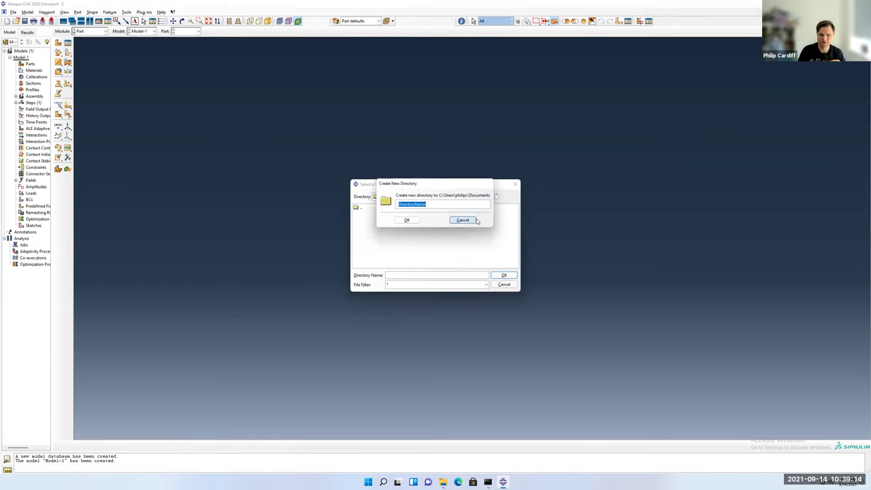
pyautogui.write('Abaqus')
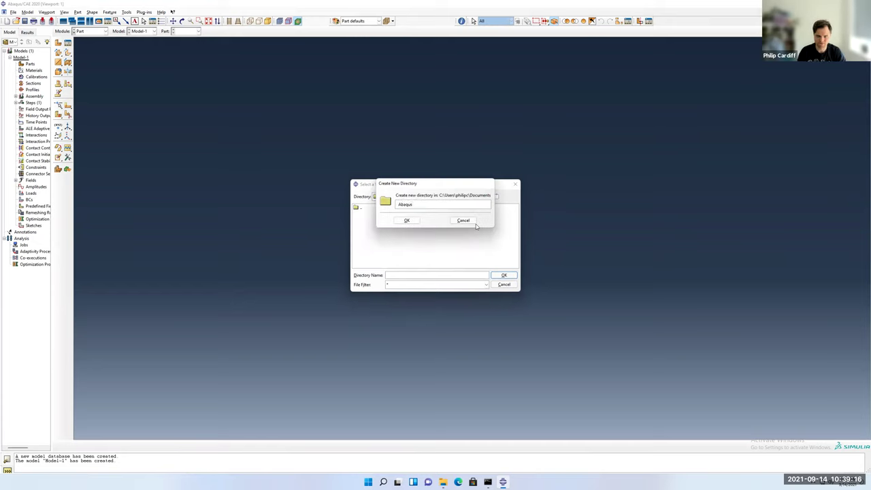
pyautogui.write('Models')
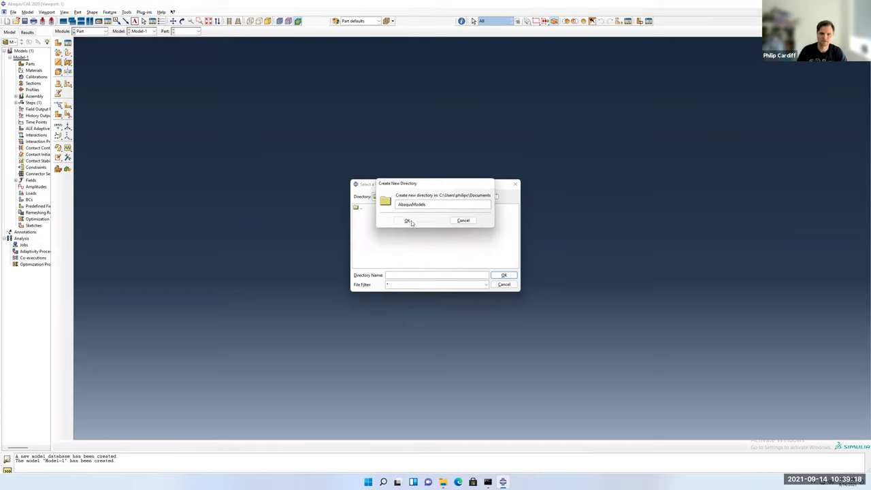
pyautogui.click(407, 219)
pyautogui.click(372, 213)
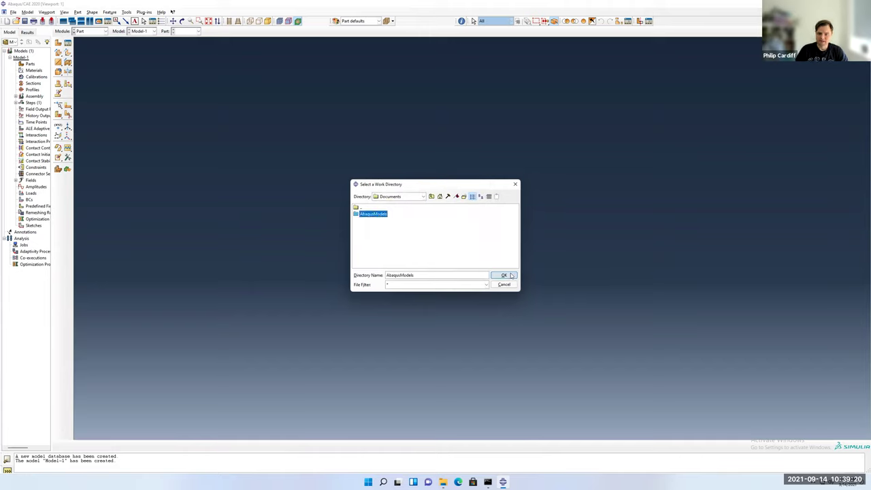
pyautogui.click(504, 274)
pyautogui.click(412, 267)
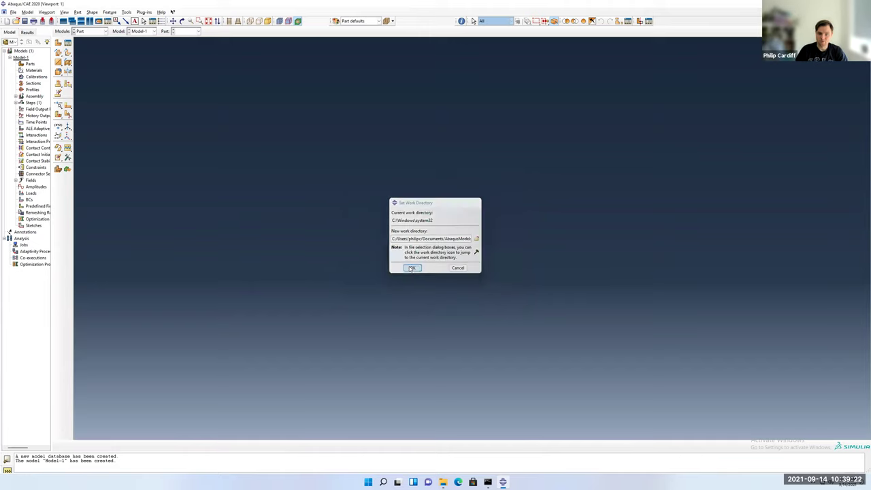
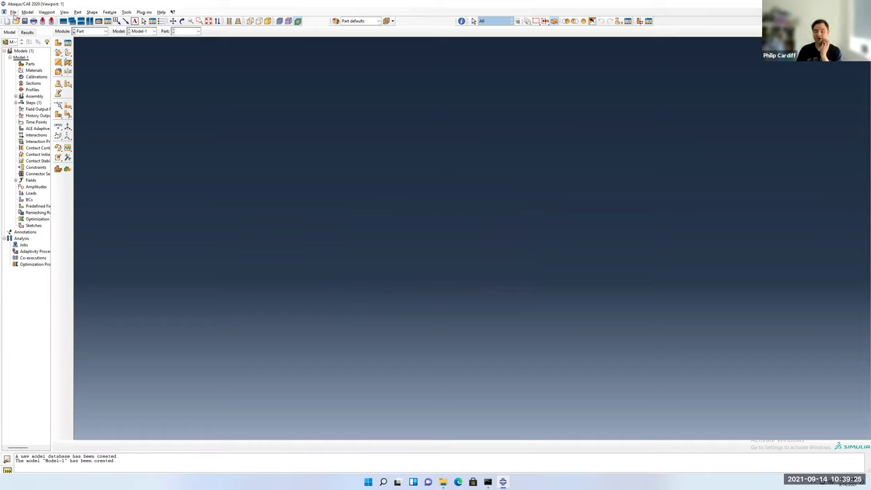
# Save the model database as steadyStateHotBar in the AbaqusModels directory.
pyautogui.click(13, 12)
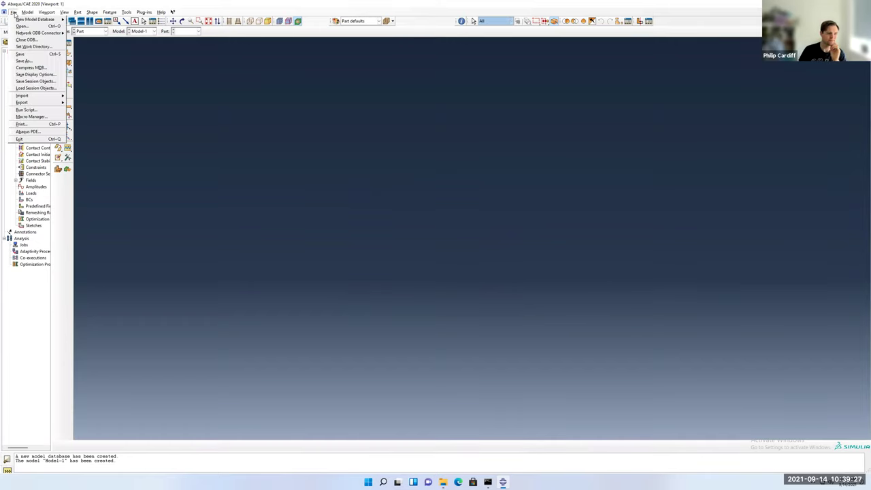
pyautogui.click(27, 62)
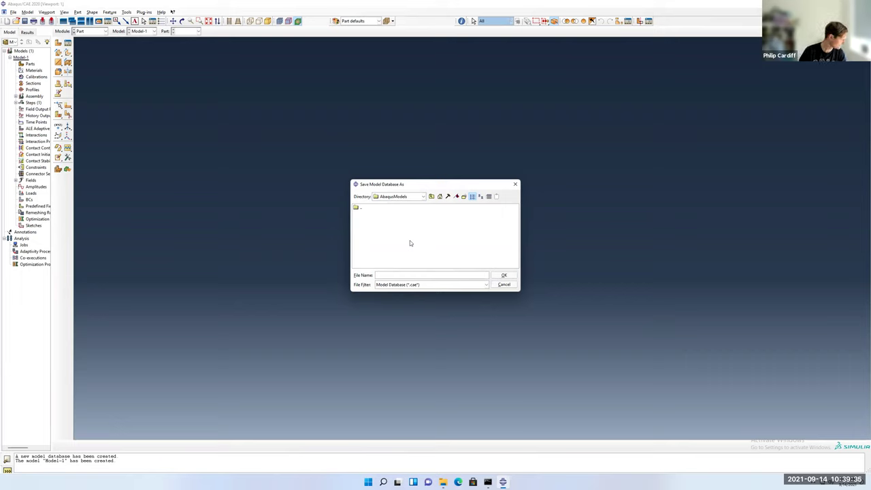
pyautogui.write('steadyStateHotBa')
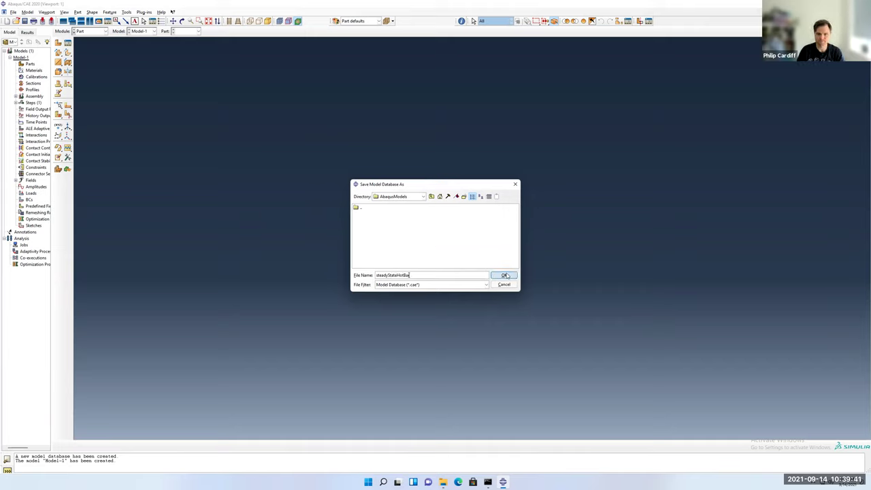
pyautogui.write('r')
pyautogui.click(505, 275)
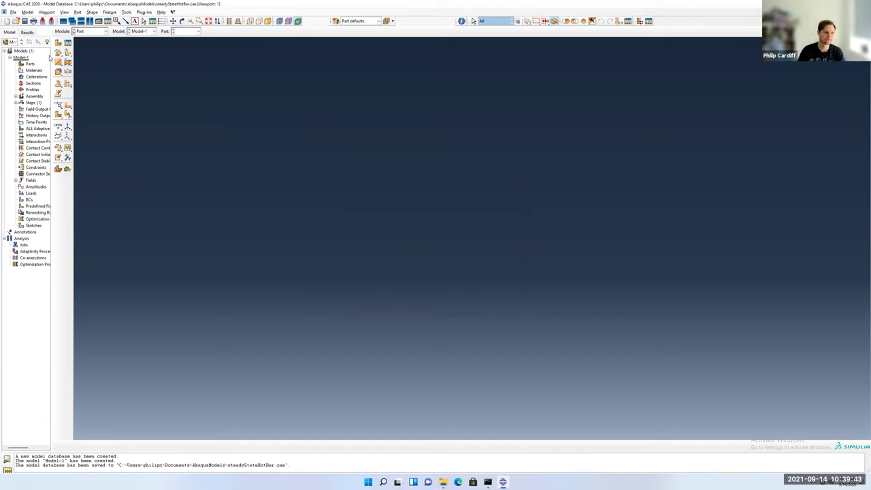
# Widen the model tree to show full item names, then collapse and re-expand Model-1.
pyautogui.moveTo(50, 56); pyautogui.dragTo(93, 54)
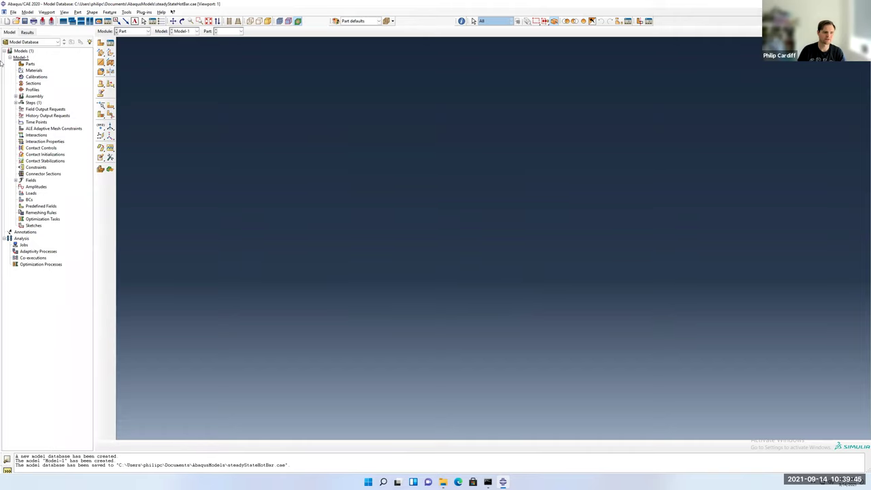
pyautogui.click(10, 58)
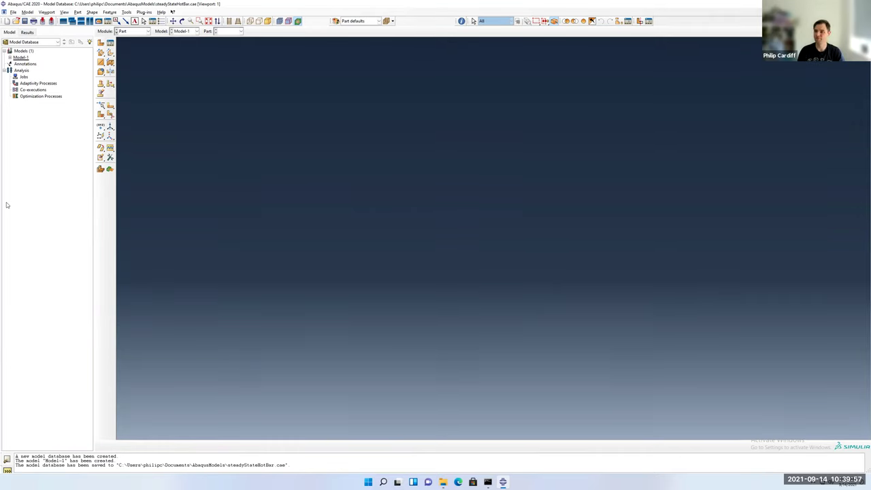
pyautogui.click(11, 59)
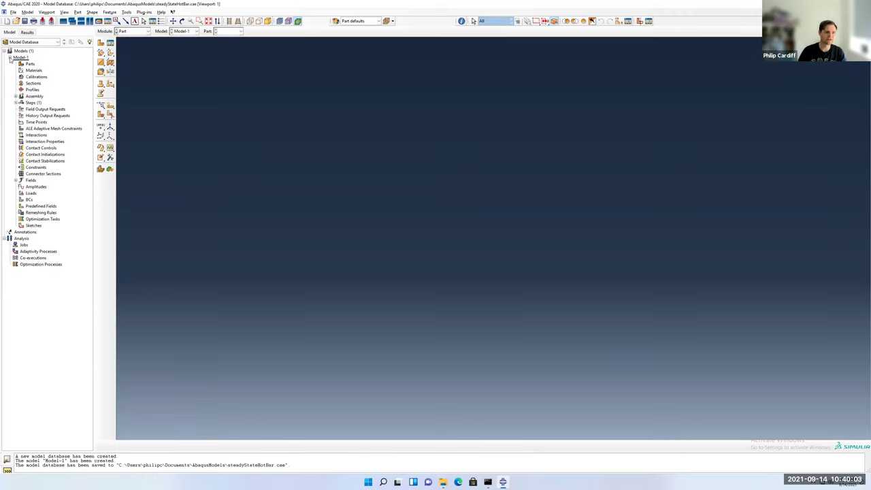
# Rename Model-1 as steadyStateHotBar.
pyautogui.rightClick(21, 58)
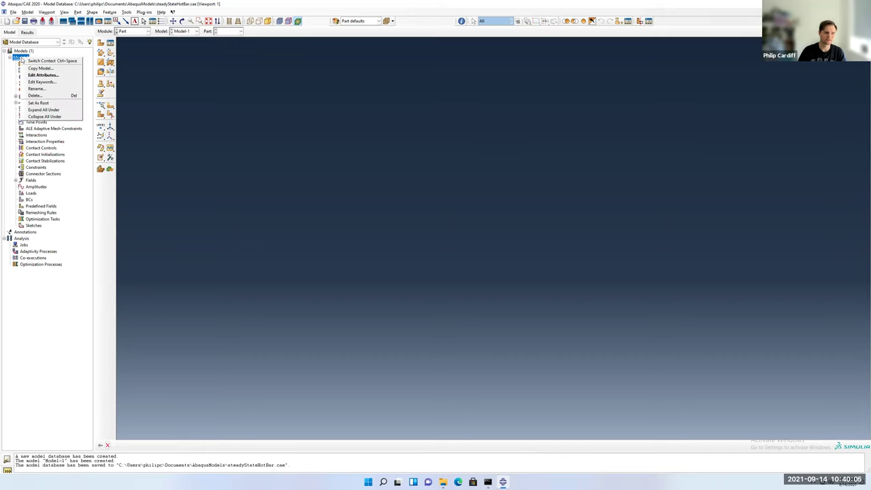
pyautogui.click(36, 89)
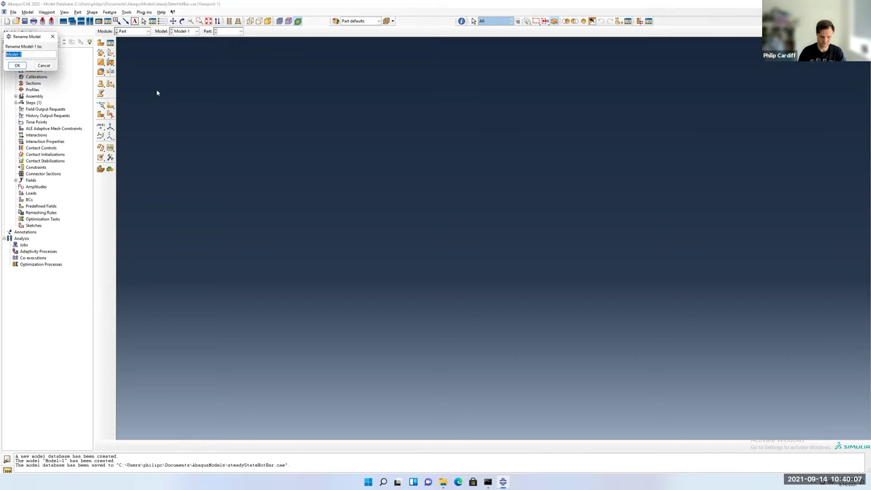
pyautogui.write('steadyState')
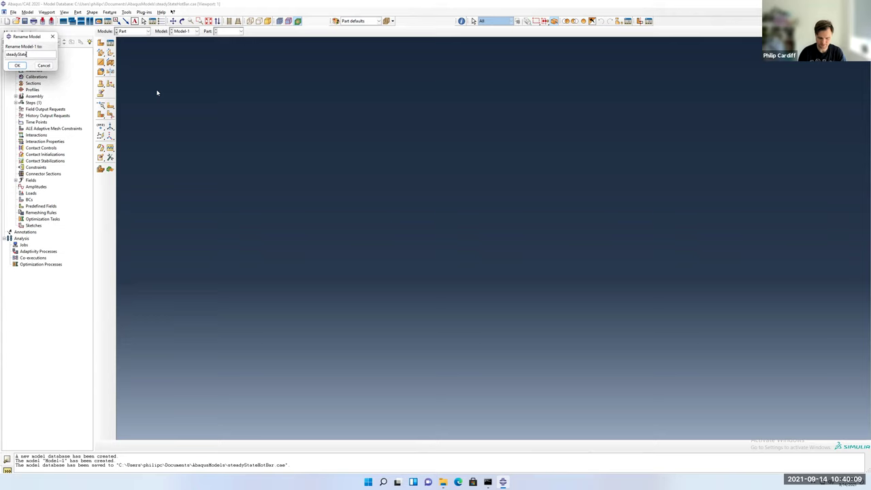
pyautogui.write('HotBar')
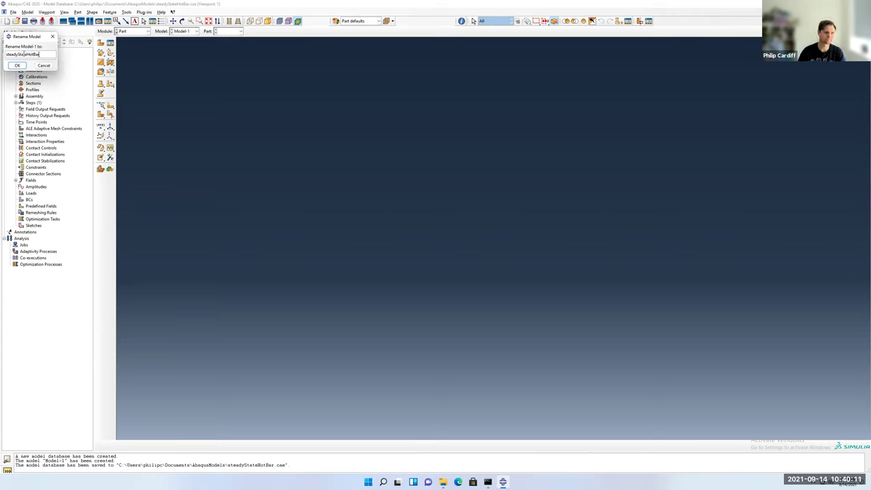
pyautogui.click(17, 65)
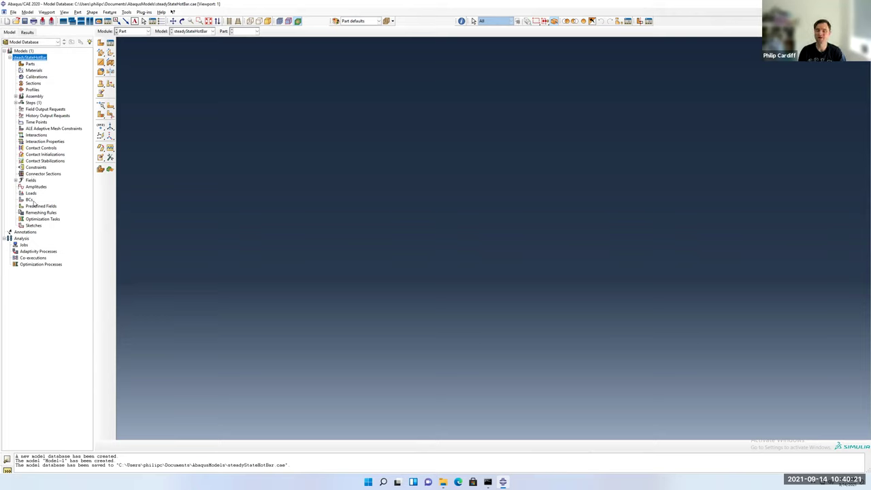
pyautogui.click(32, 64)
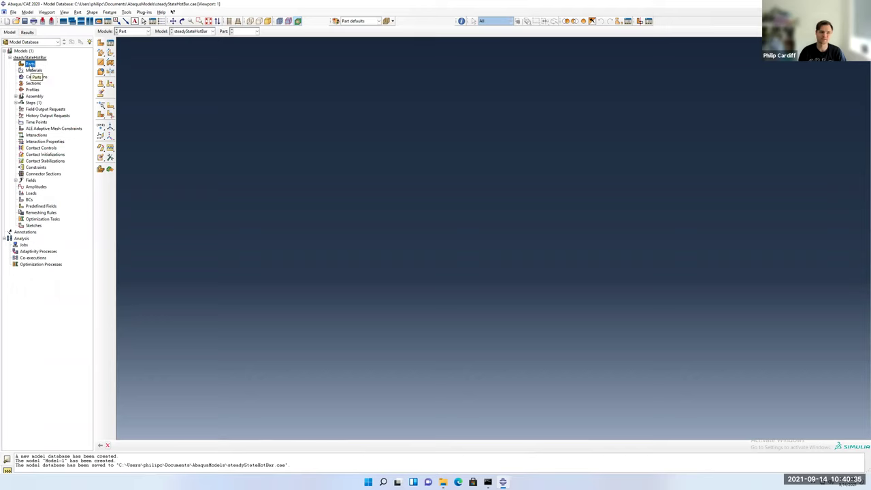
pyautogui.doubleClick(30, 64)
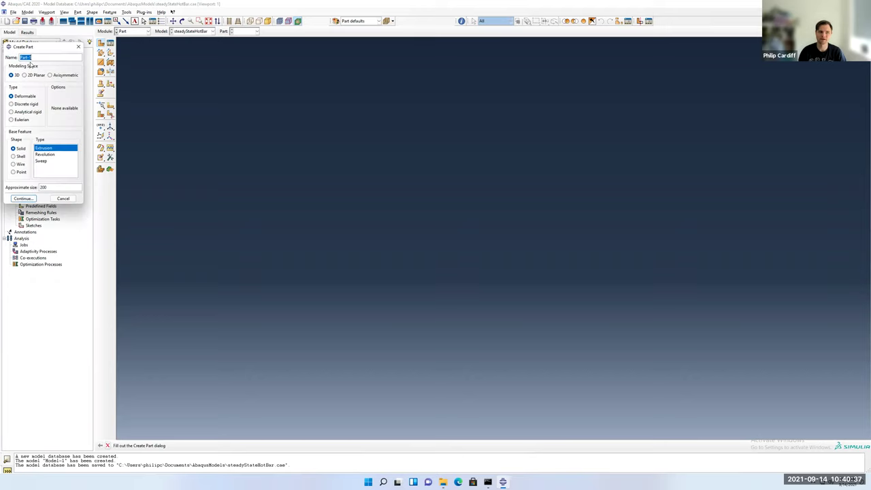
pyautogui.click(78, 48)
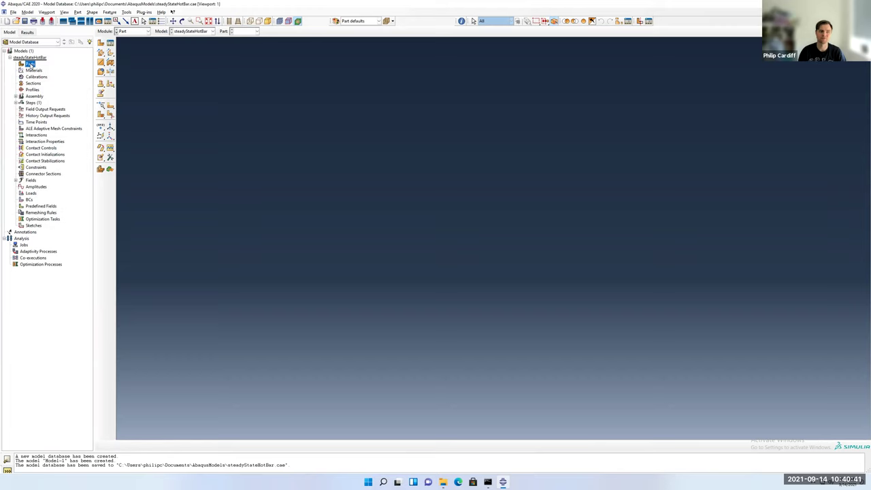
pyautogui.rightClick(32, 64)
pyautogui.click(47, 76)
pyautogui.click(78, 48)
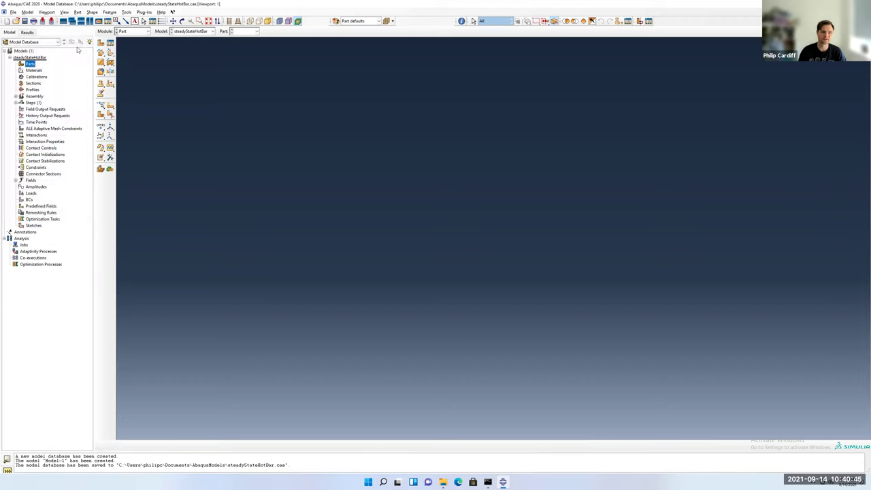
pyautogui.click(78, 13)
pyautogui.click(86, 26)
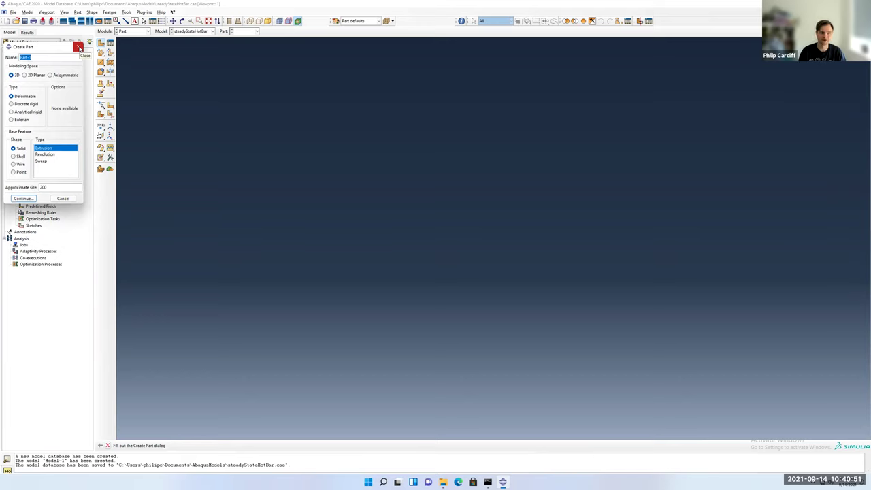
pyautogui.click(79, 47)
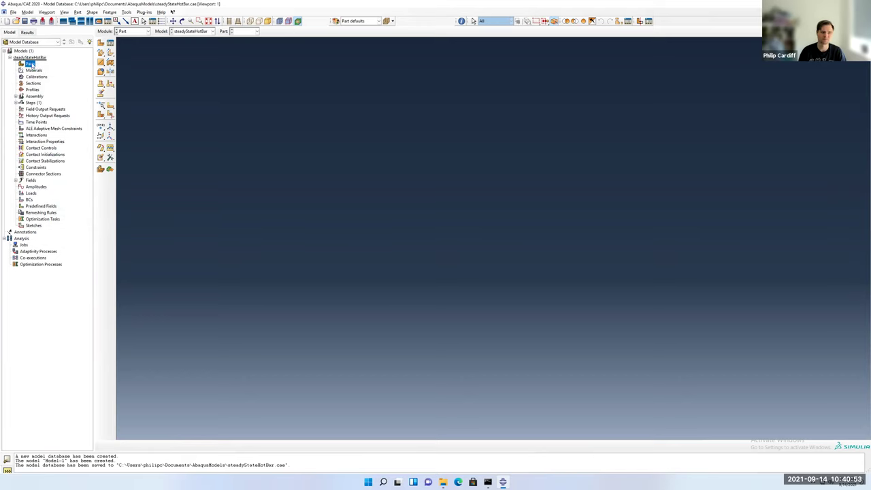
# Create a 2D planar deformable shell part named hotBar with approximate size 200 and enter its section sketch.
pyautogui.rightClick(30, 63)
pyautogui.click(38, 72)
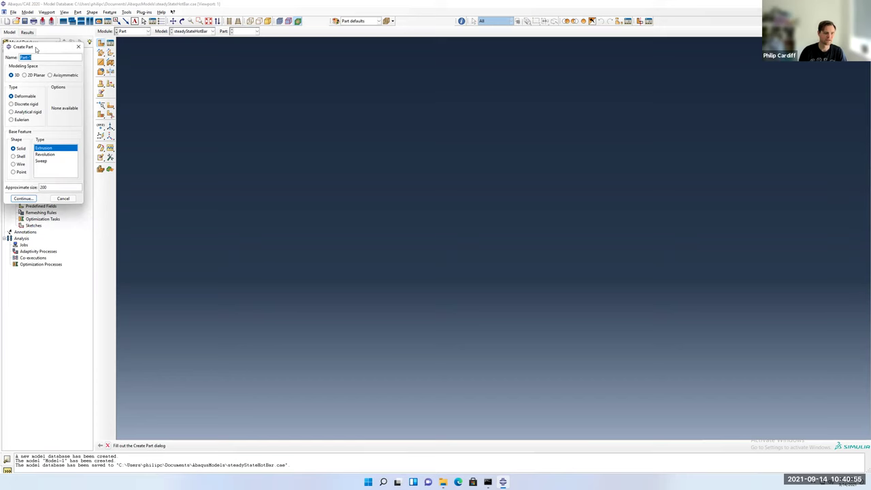
pyautogui.moveTo(34, 51); pyautogui.dragTo(189, 60)
pyautogui.write('hotBar')
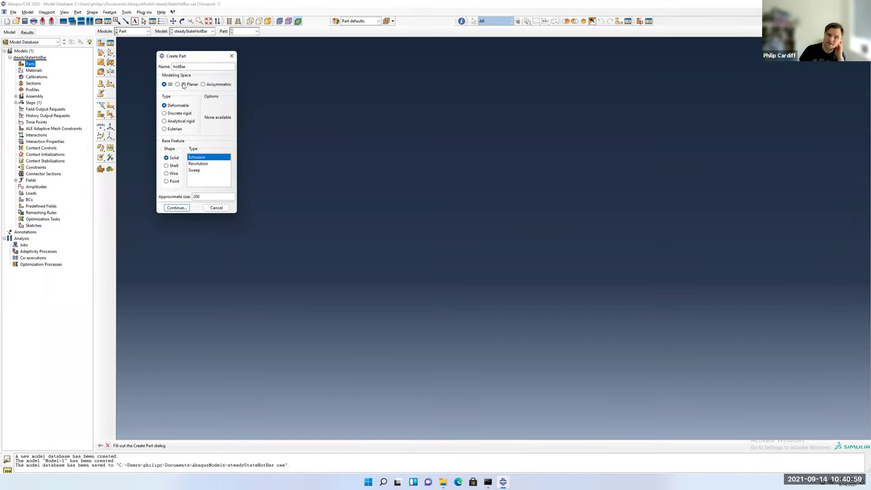
pyautogui.click(181, 85)
pyautogui.click(223, 84)
pyautogui.click(194, 85)
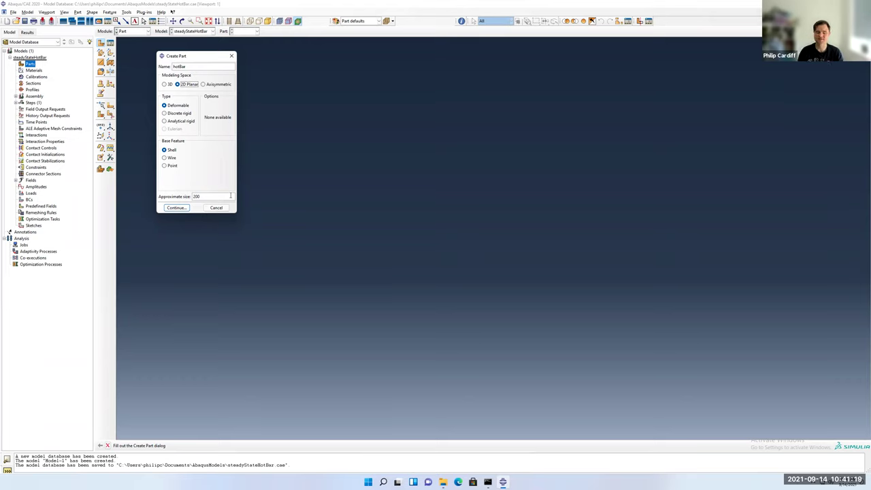
pyautogui.click(182, 208)
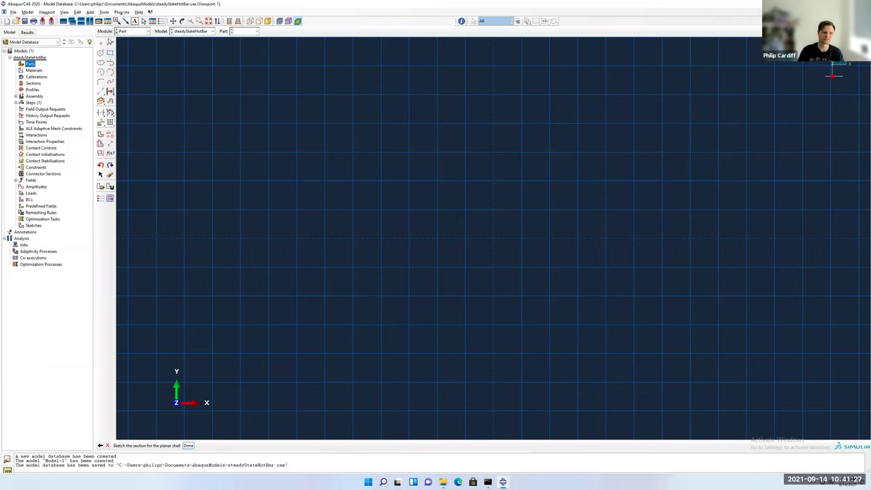
pyautogui.click(111, 53)
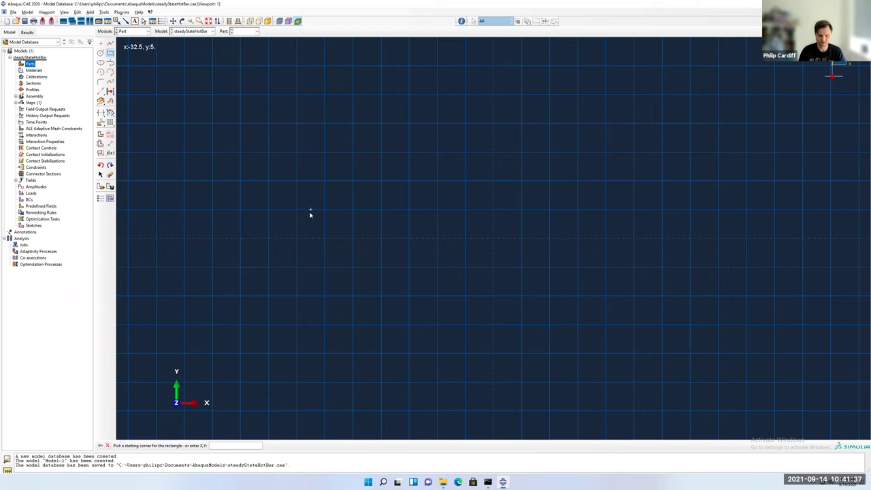
pyautogui.press('Escape')
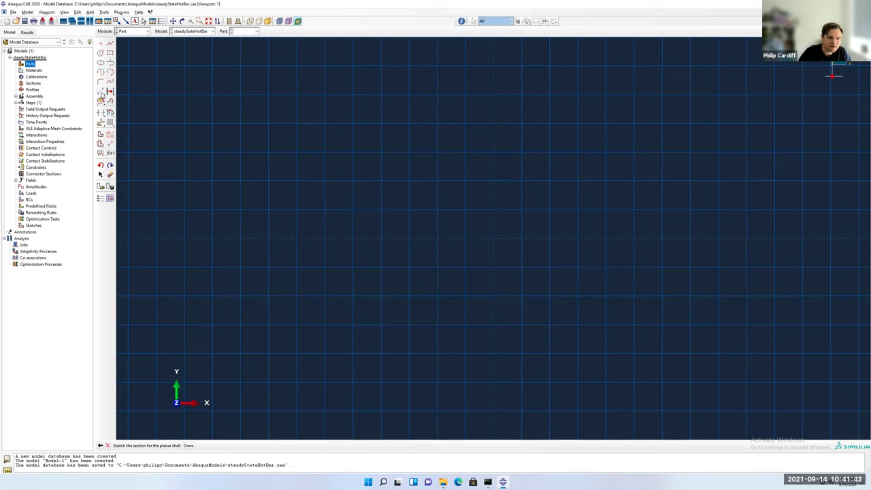
pyautogui.click(102, 94)
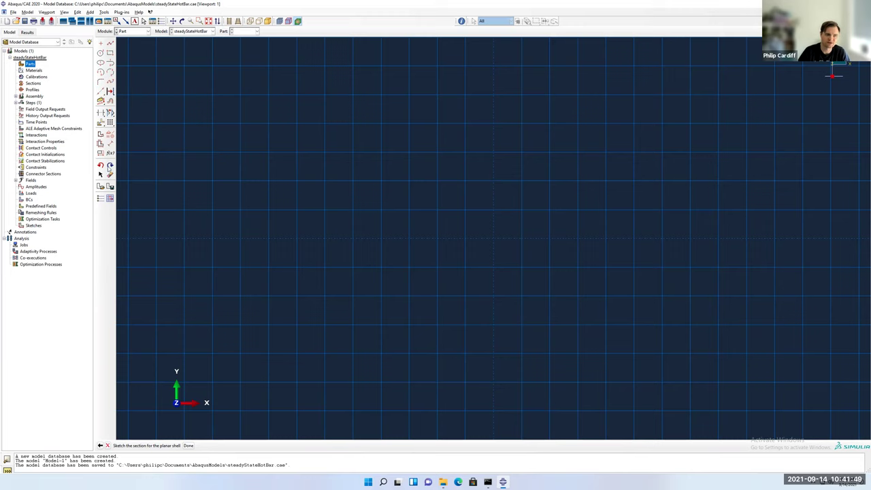
# Sketch a rectangle from the origin to corner 10,1 and finish the sketch to build the hotBar shell.
pyautogui.click(111, 54)
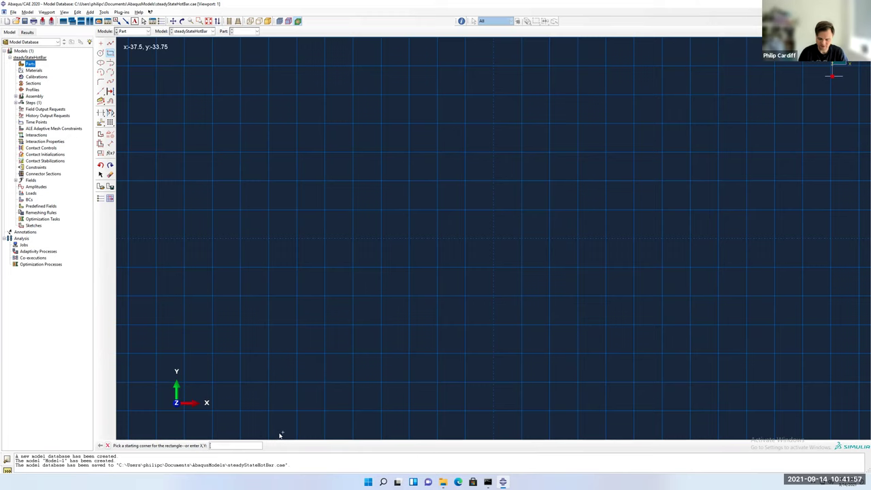
pyautogui.press('Return')
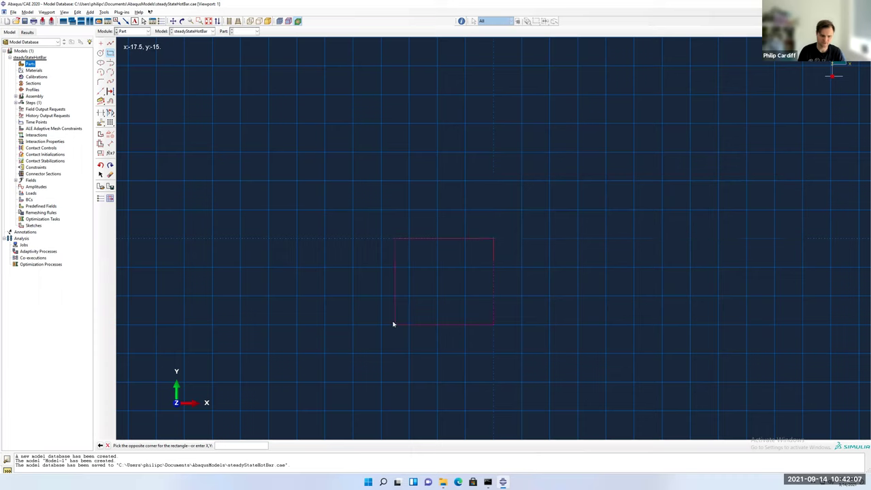
pyautogui.write('1')
pyautogui.write(',1')
pyautogui.press('Return')
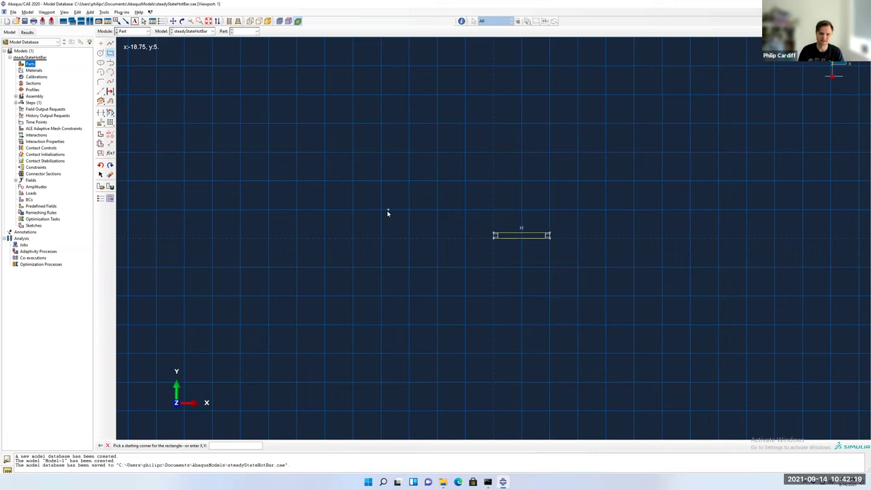
pyautogui.press('Escape')
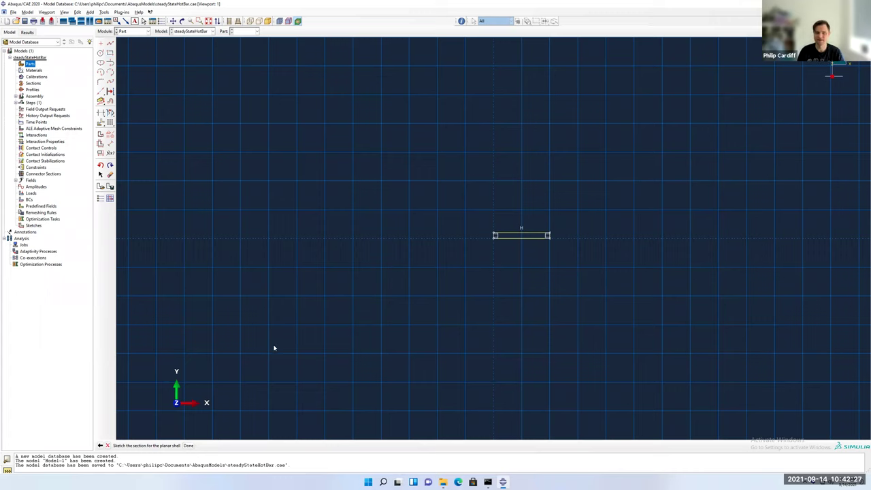
pyautogui.click(188, 445)
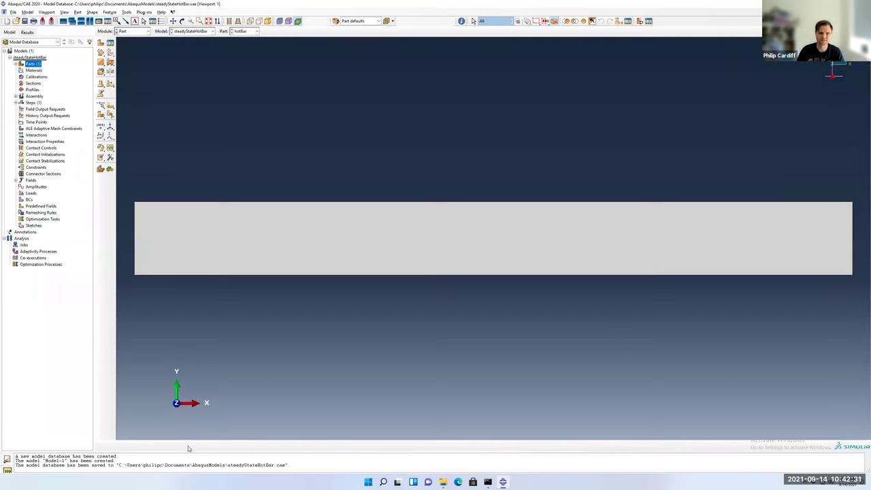
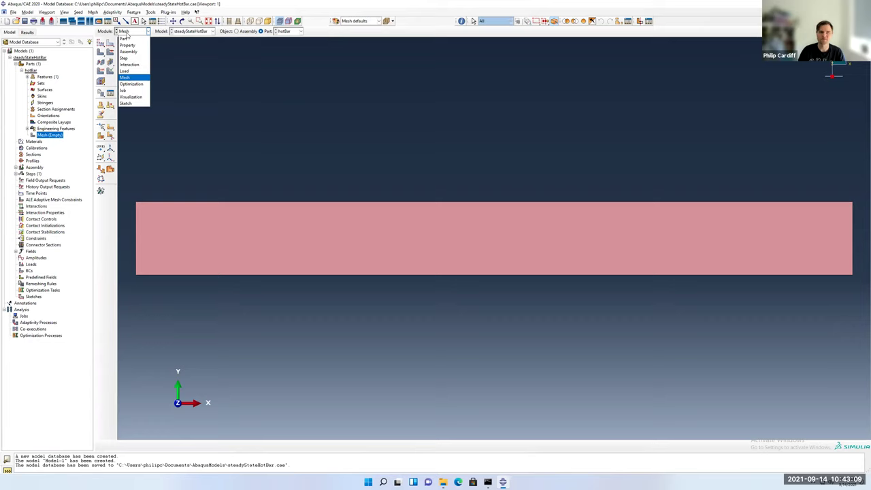
pyautogui.click(124, 39)
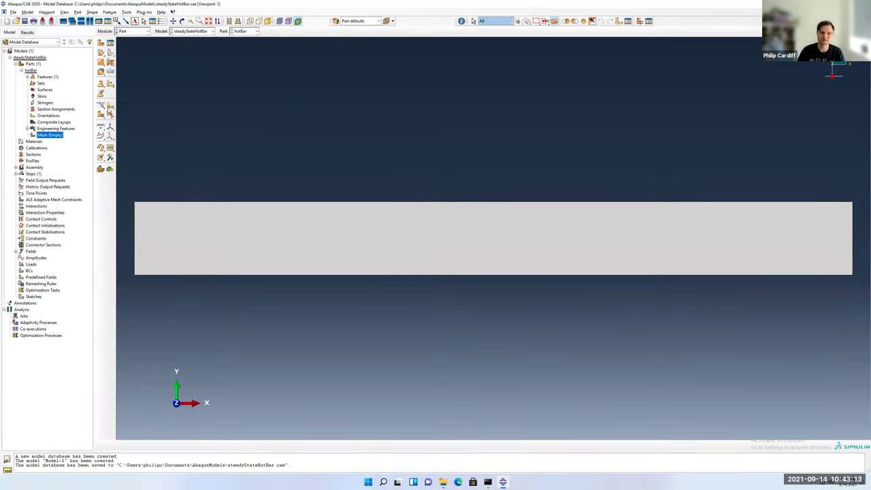
pyautogui.click(134, 32)
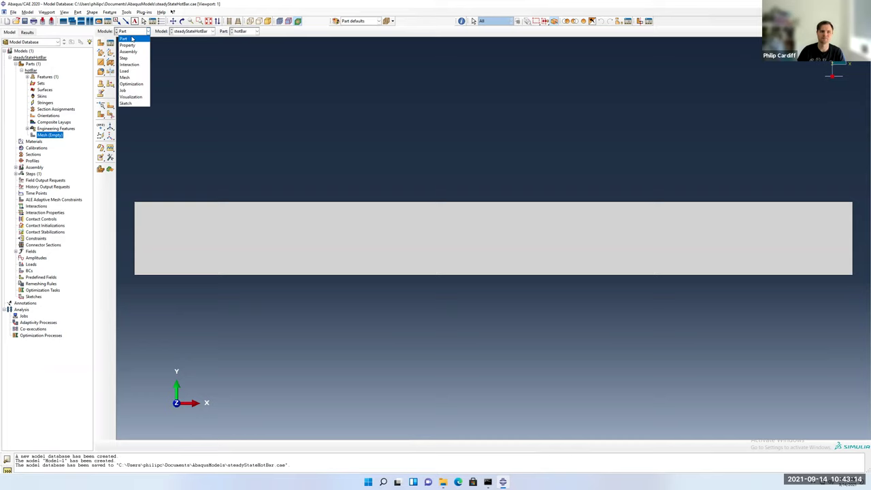
pyautogui.click(127, 78)
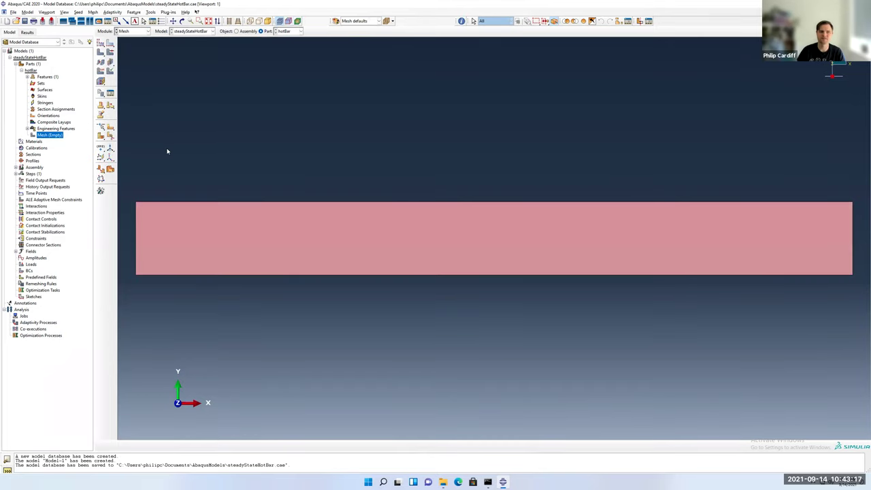
pyautogui.click(129, 32)
pyautogui.click(128, 39)
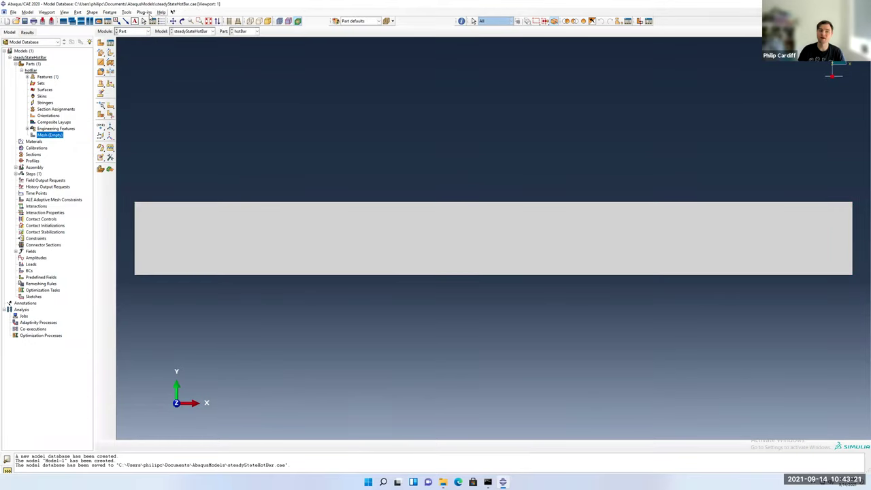
# Switch to the Mesh module and seed the hotBar part with an approximate global size of 1, keeping the default curvature control.
pyautogui.click(134, 32)
pyautogui.click(133, 77)
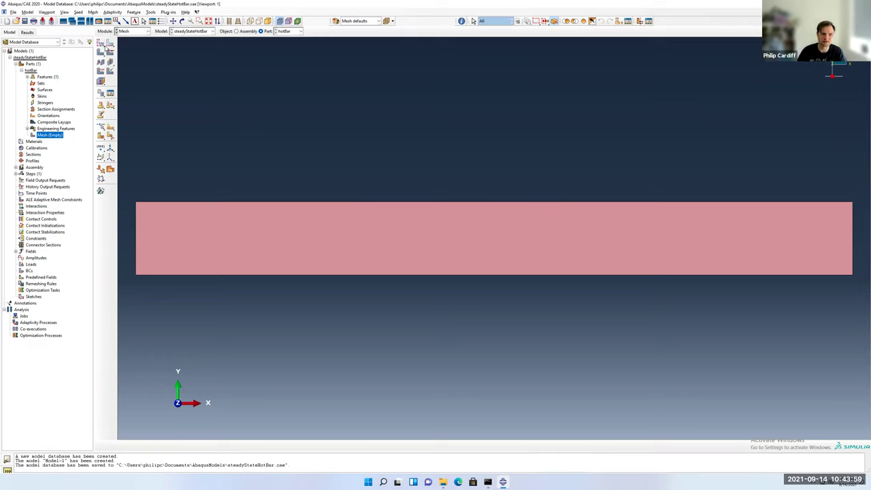
pyautogui.click(102, 44)
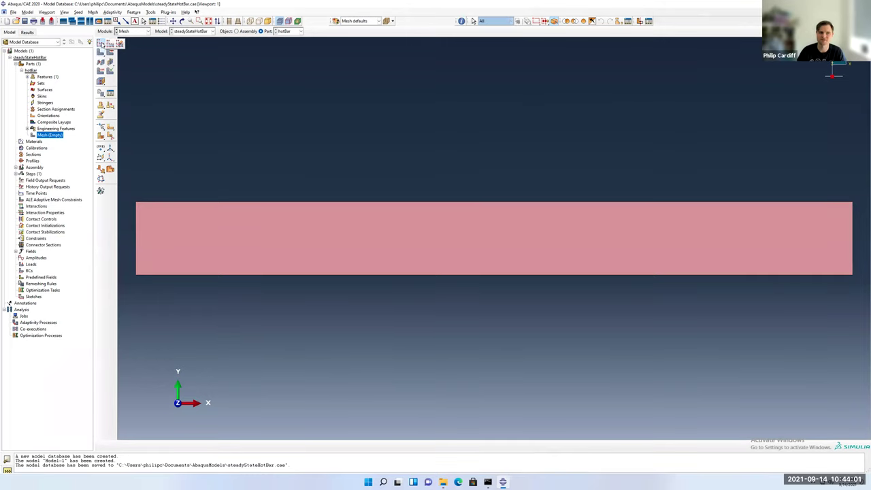
pyautogui.click(102, 44)
pyautogui.click(103, 43)
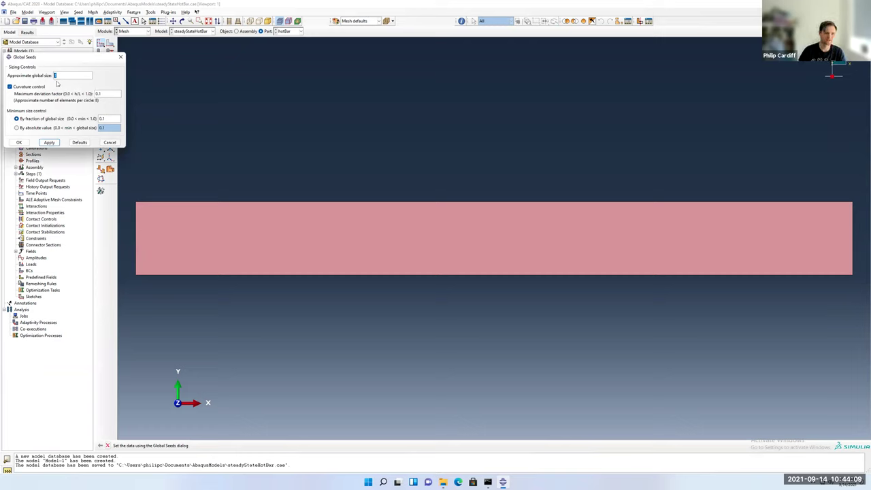
pyautogui.click(51, 142)
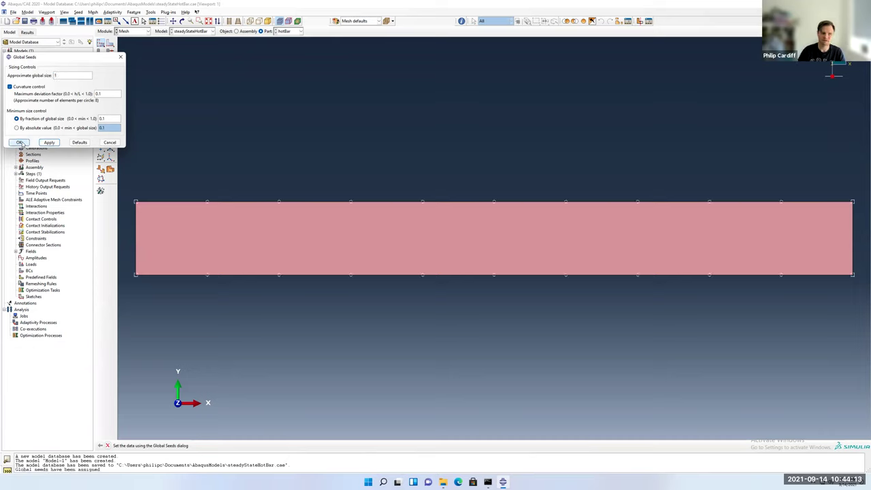
pyautogui.click(19, 143)
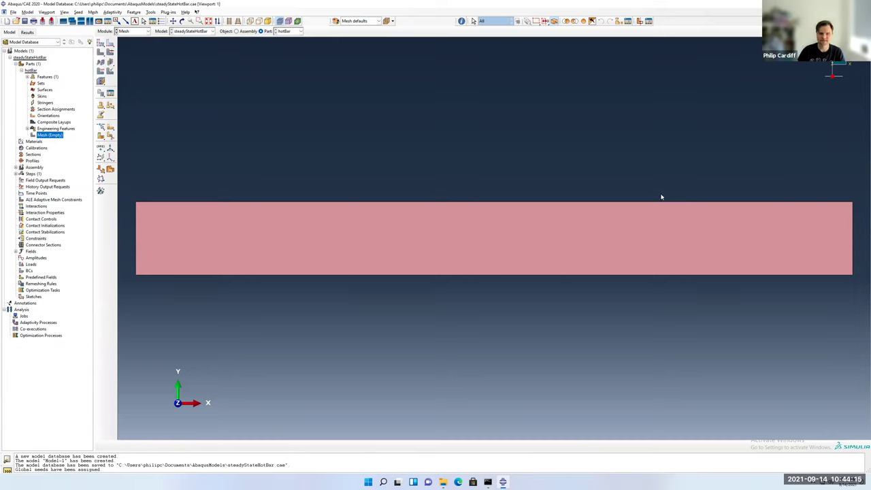
pyautogui.click(101, 42)
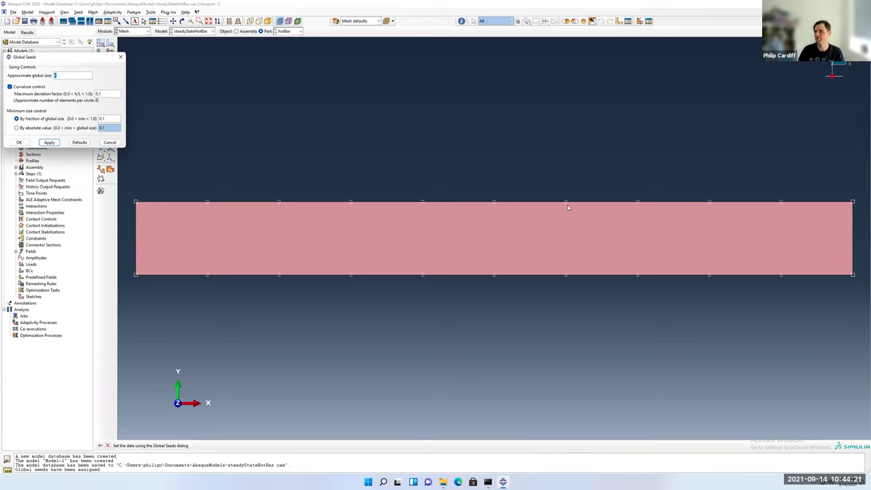
pyautogui.click(19, 142)
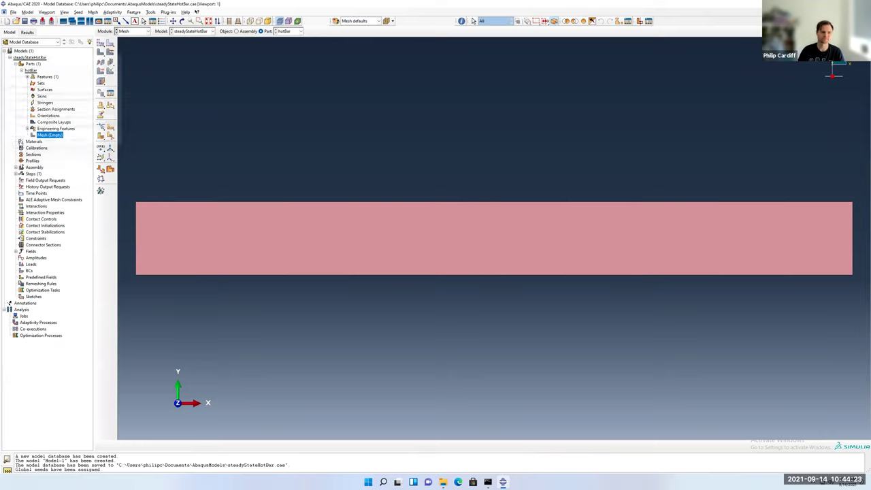
# Generate the mesh on the hotBar part and check its mesh controls without changing them.
pyautogui.click(101, 54)
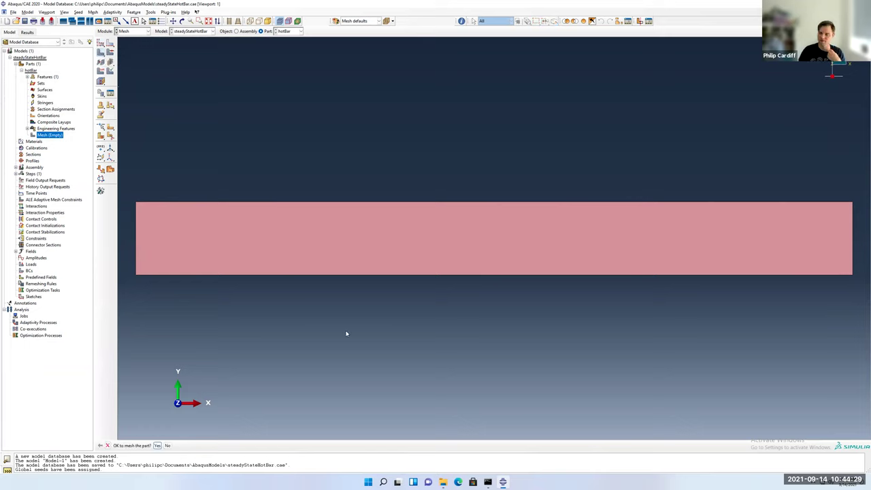
pyautogui.click(157, 445)
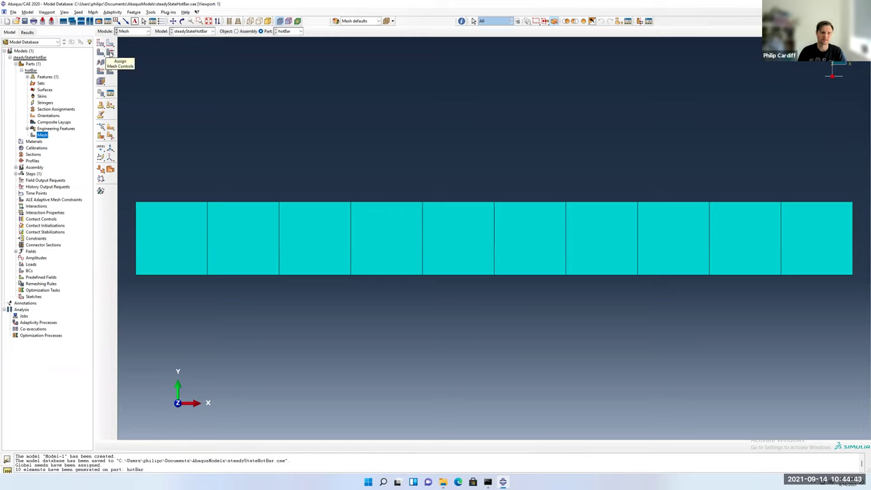
pyautogui.click(110, 53)
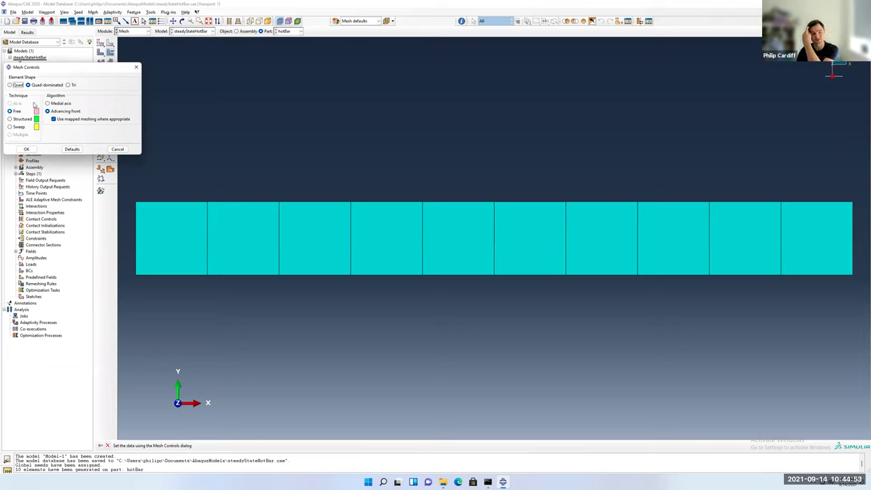
pyautogui.click(137, 68)
# Assign the Heat Transfer element family to the hotBar mesh, keeping the Standard library and linear geometric order.
pyautogui.click(100, 72)
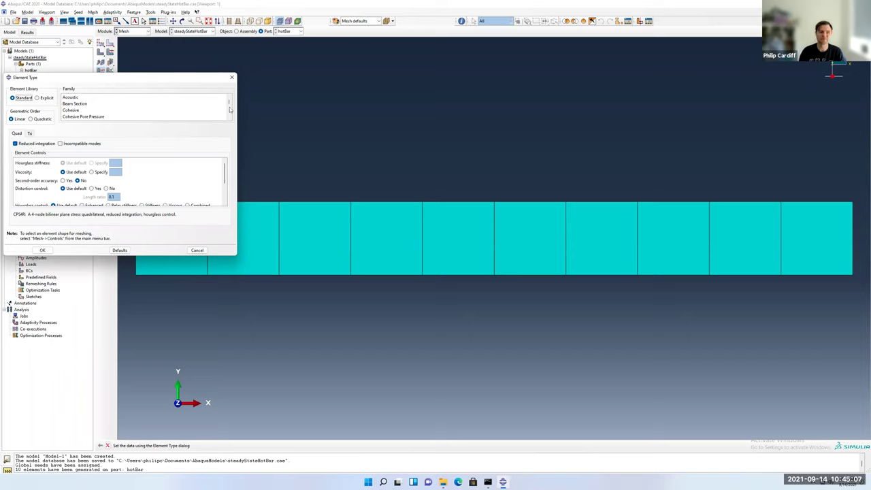
pyautogui.scroll(-3, 145, 104)
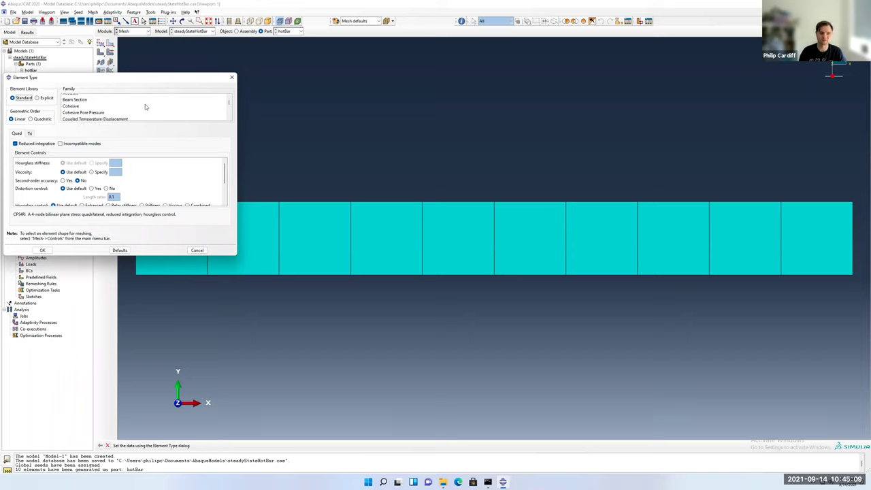
pyautogui.scroll(-3, 135, 104)
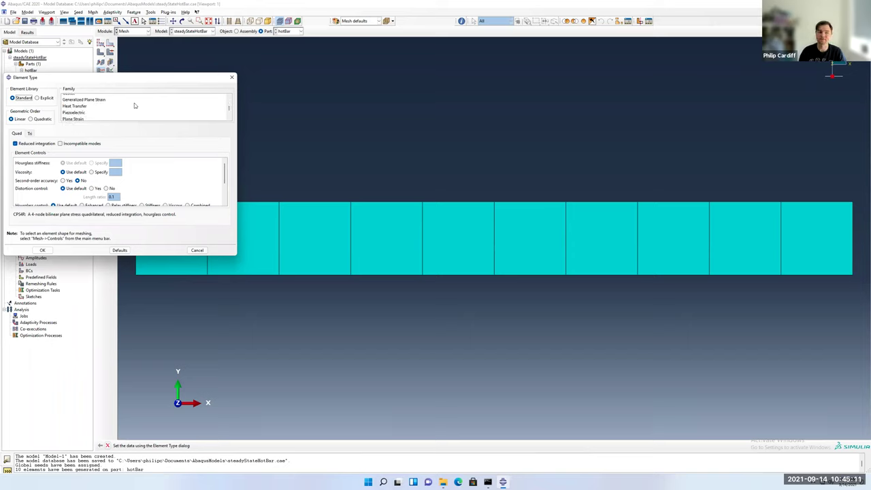
pyautogui.scroll(-2, 90, 109)
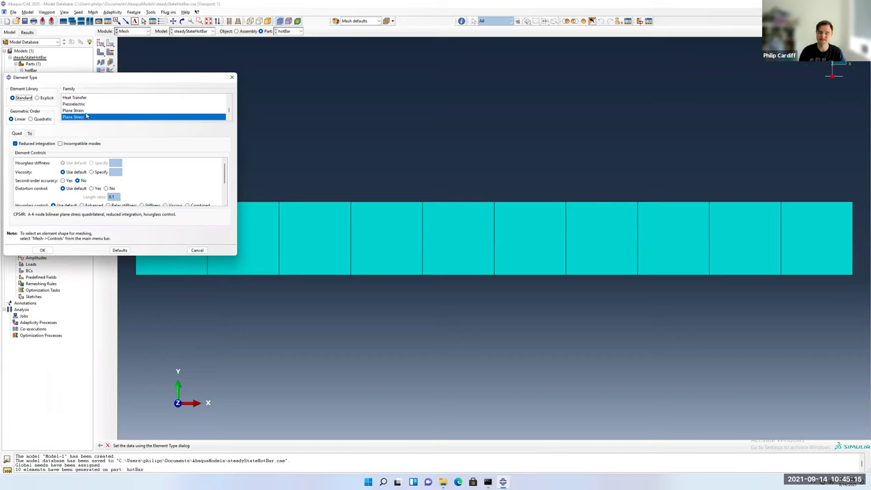
pyautogui.scroll(2, 85, 114)
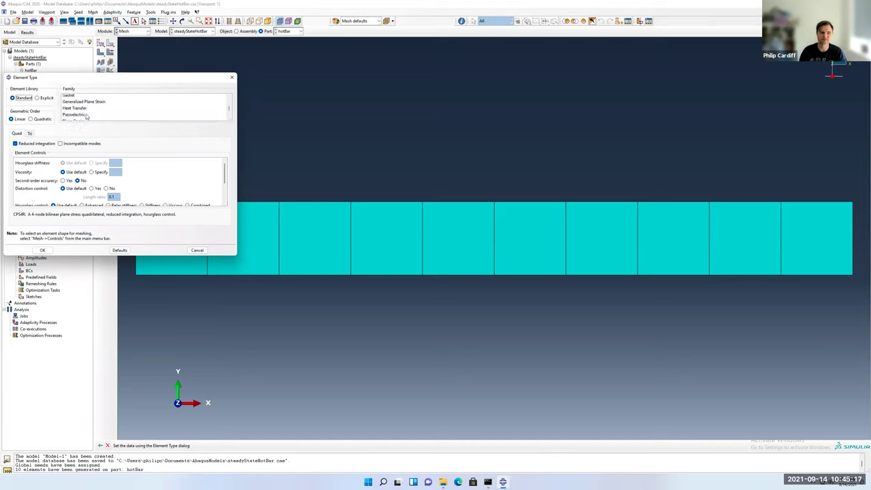
pyautogui.click(82, 111)
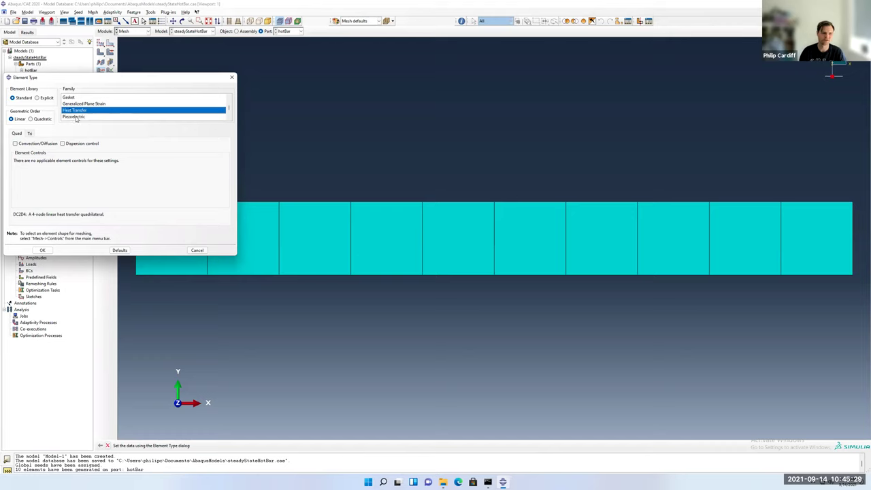
pyautogui.click(42, 249)
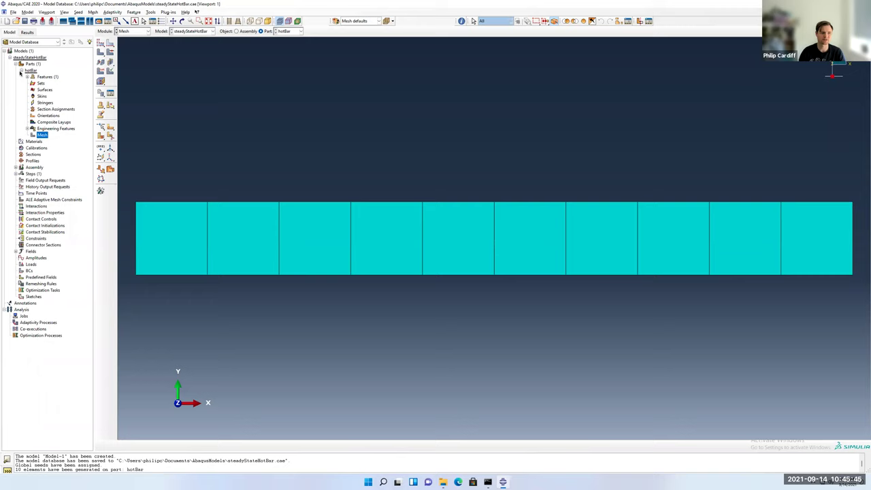
pyautogui.click(20, 71)
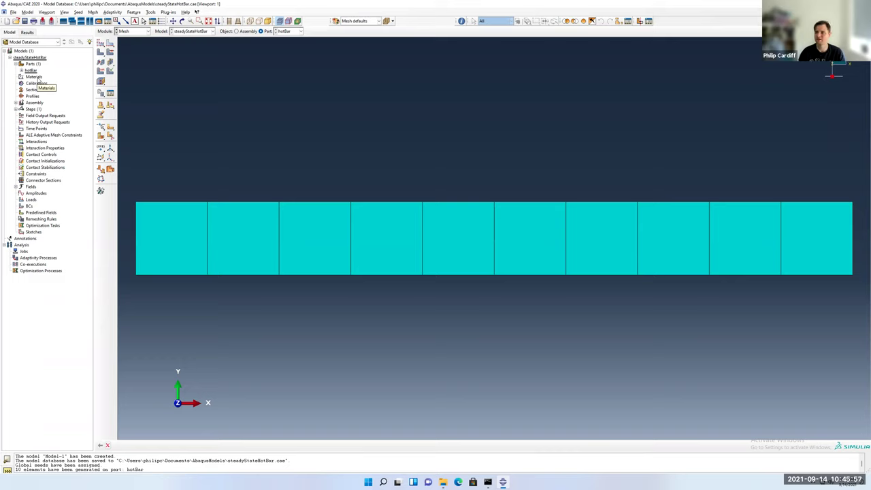
pyautogui.click(33, 77)
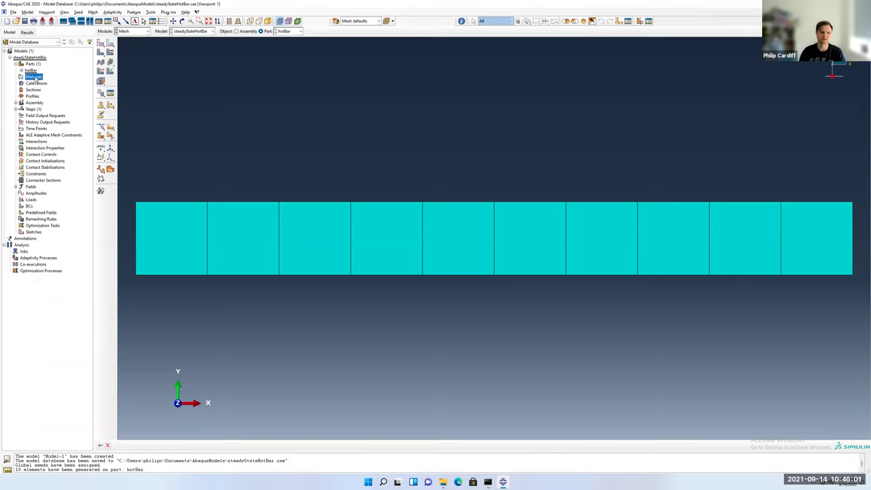
pyautogui.rightClick(33, 79)
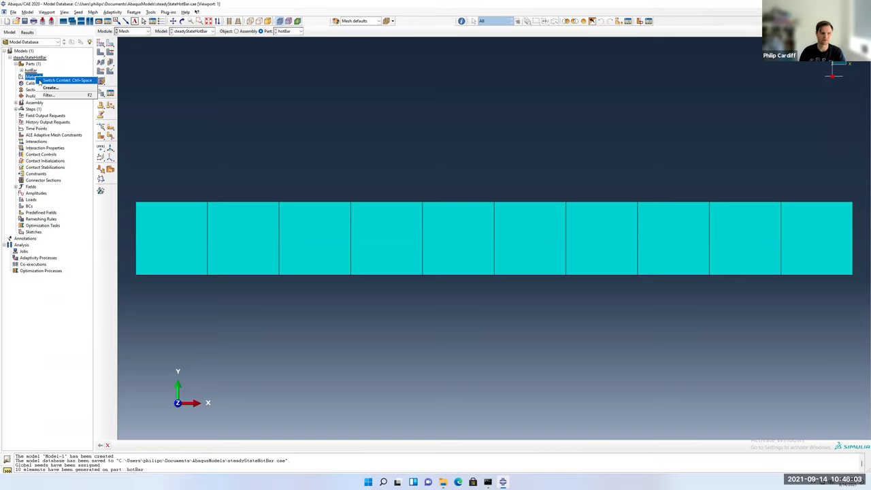
pyautogui.click(27, 79)
pyautogui.doubleClick(30, 77)
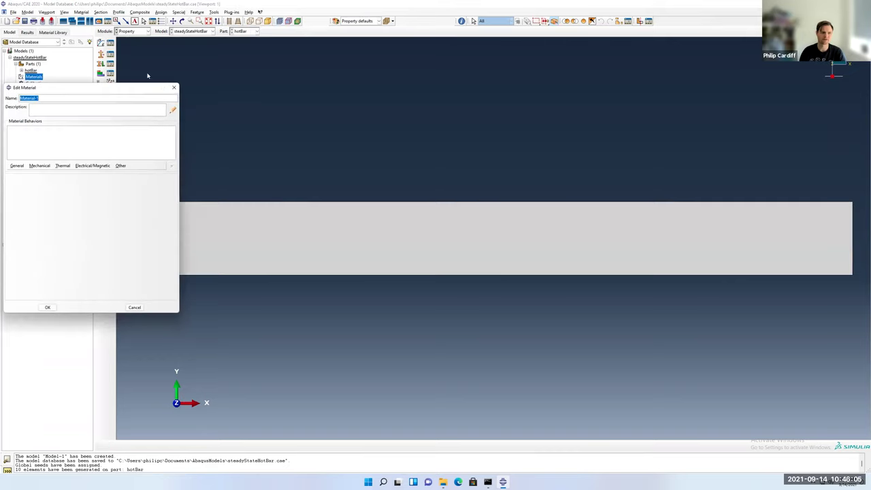
pyautogui.click(174, 88)
pyautogui.click(81, 12)
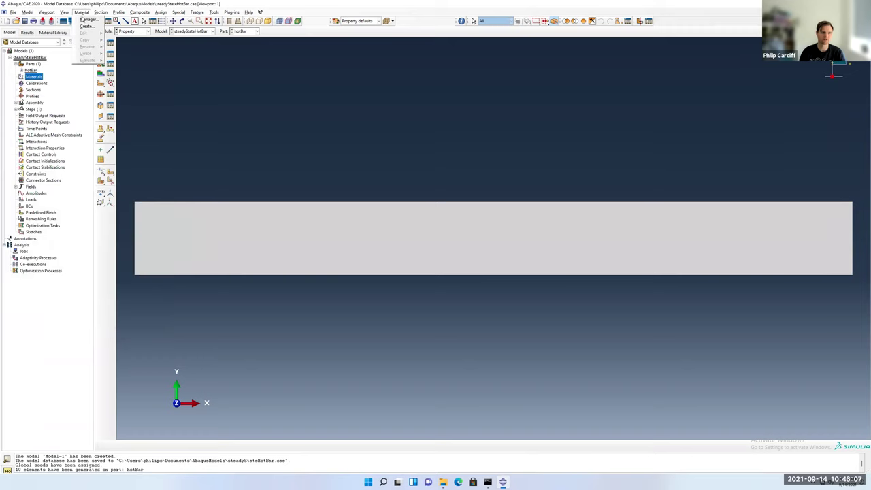
pyautogui.click(81, 12)
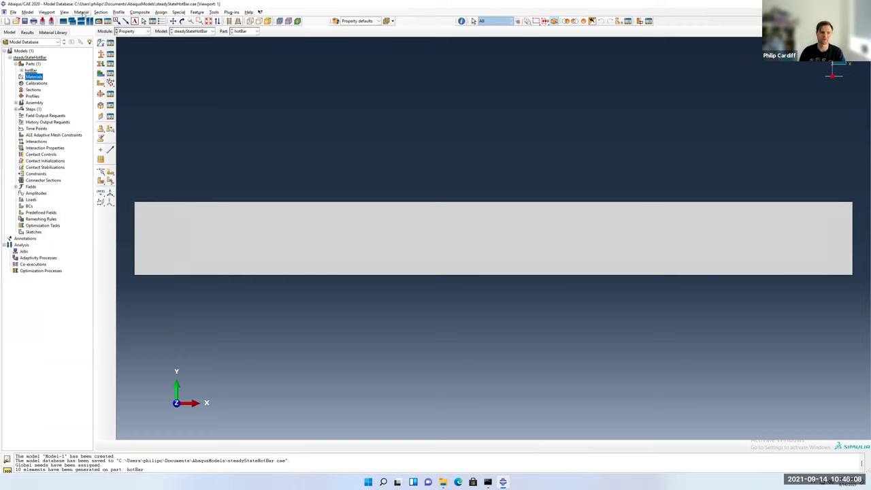
pyautogui.click(131, 31)
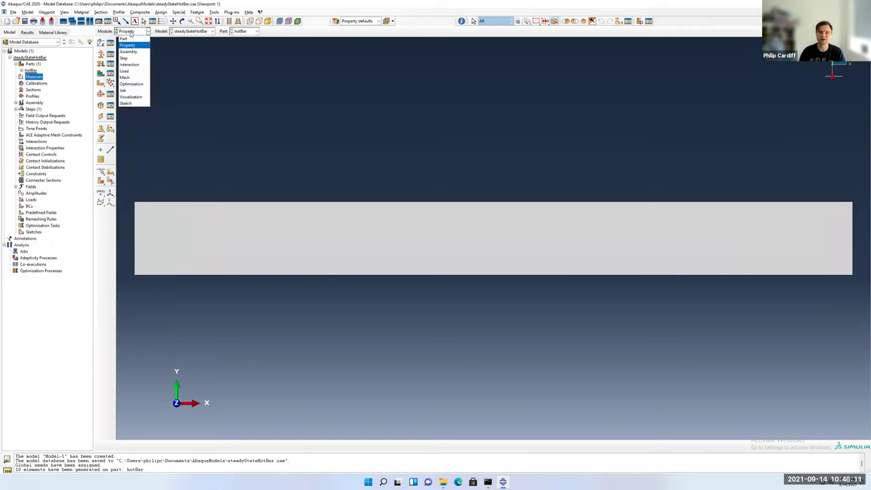
pyautogui.click(134, 45)
pyautogui.click(134, 34)
pyautogui.click(133, 39)
pyautogui.click(134, 32)
pyautogui.click(134, 46)
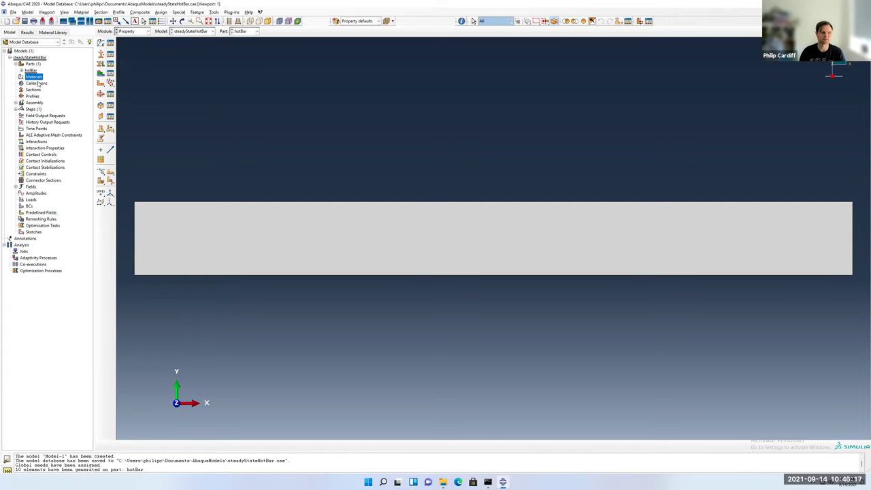
# Start a new material and name it steel.
pyautogui.doubleClick(34, 77)
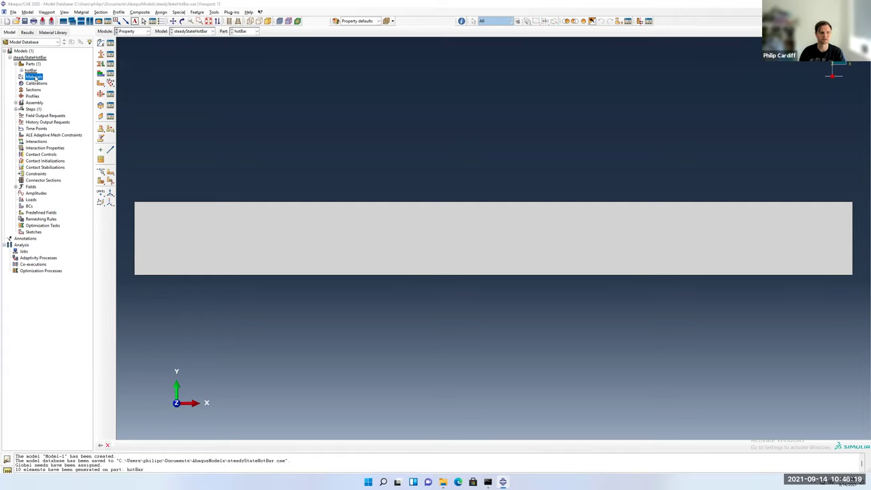
pyautogui.press('BackSpace')
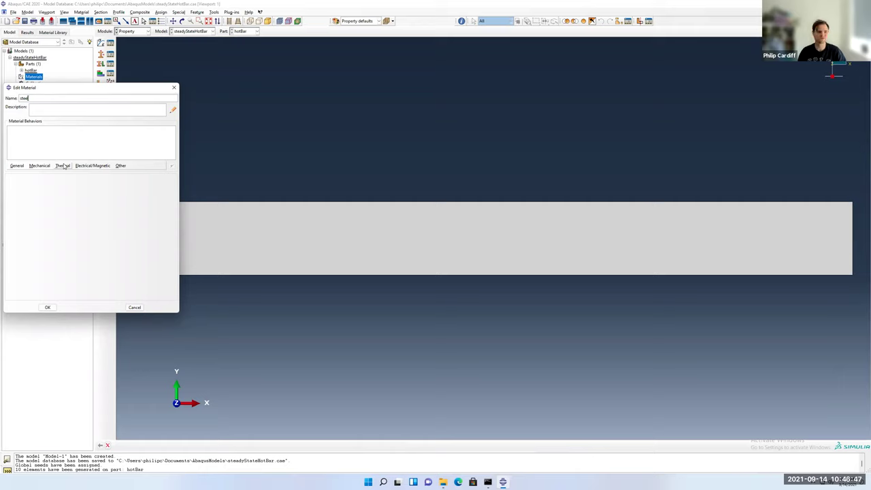
pyautogui.write('l')
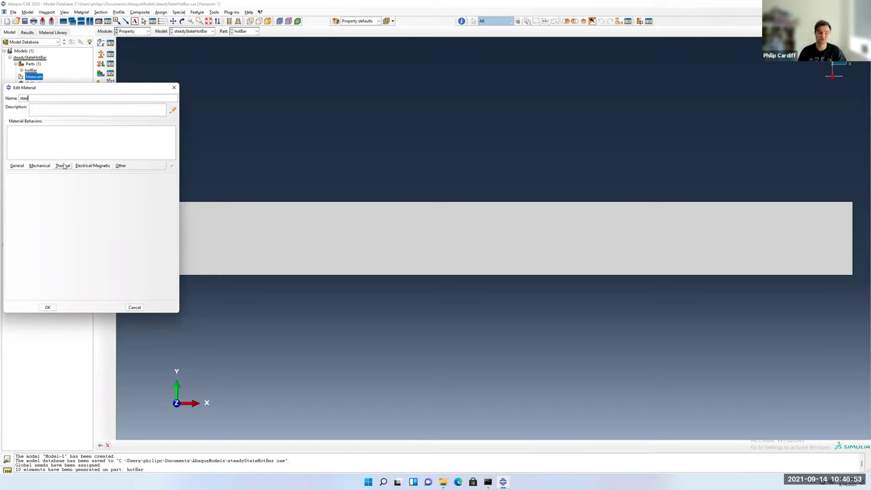
# Add isotropic thermal conductivity of 50 to the steel material and save the material.
pyautogui.click(63, 166)
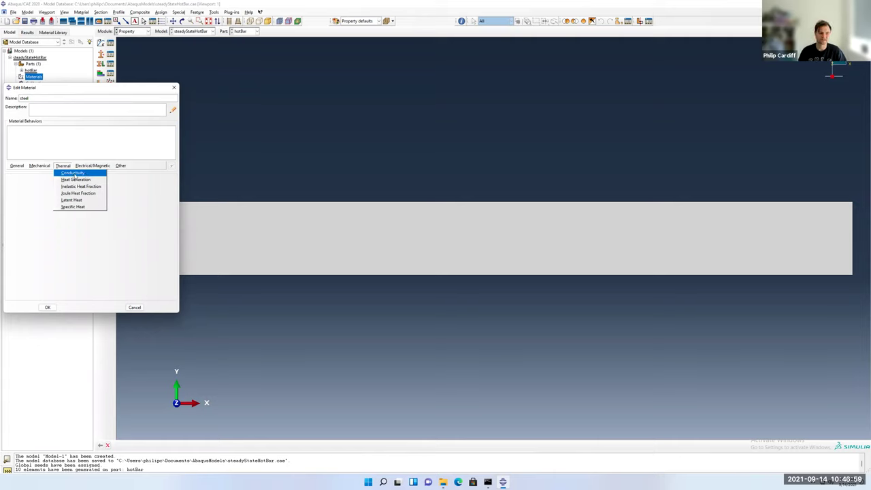
pyautogui.click(68, 174)
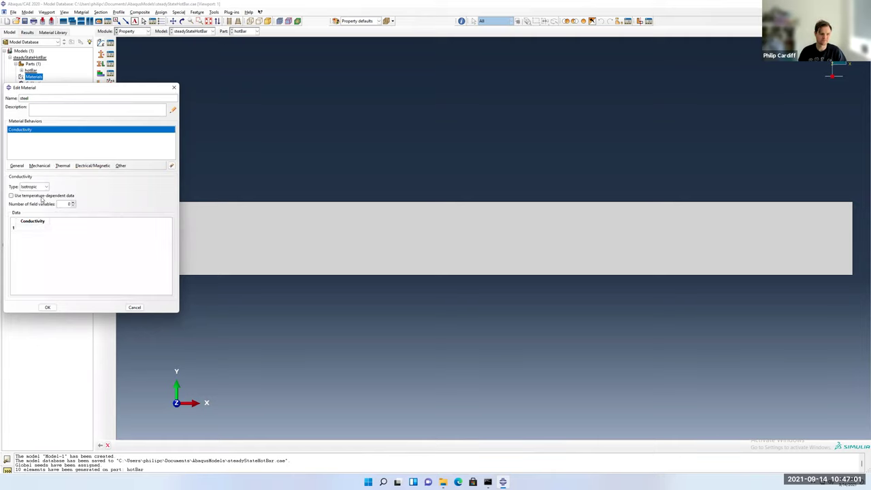
pyautogui.click(37, 229)
pyautogui.click(47, 186)
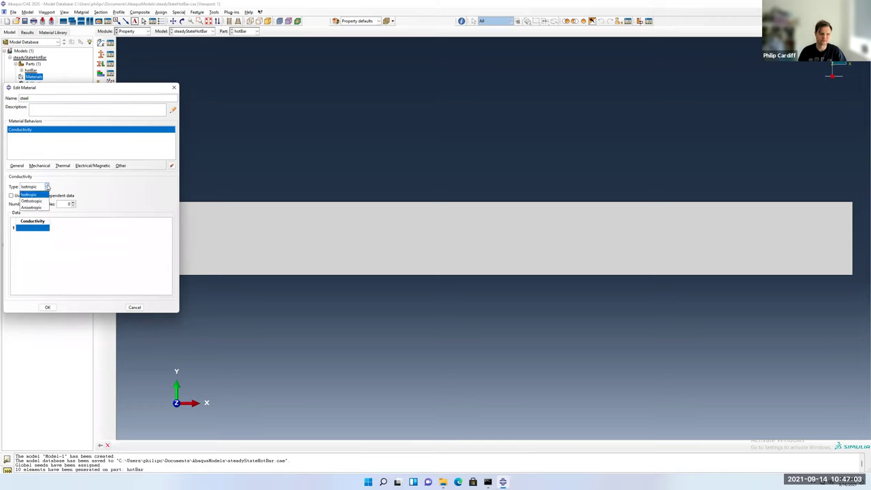
pyautogui.click(47, 187)
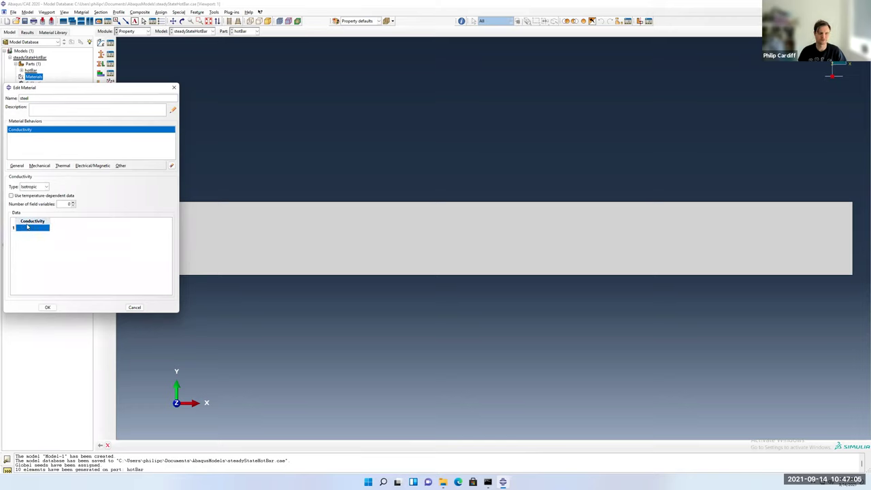
pyautogui.click(46, 229)
pyautogui.write('50')
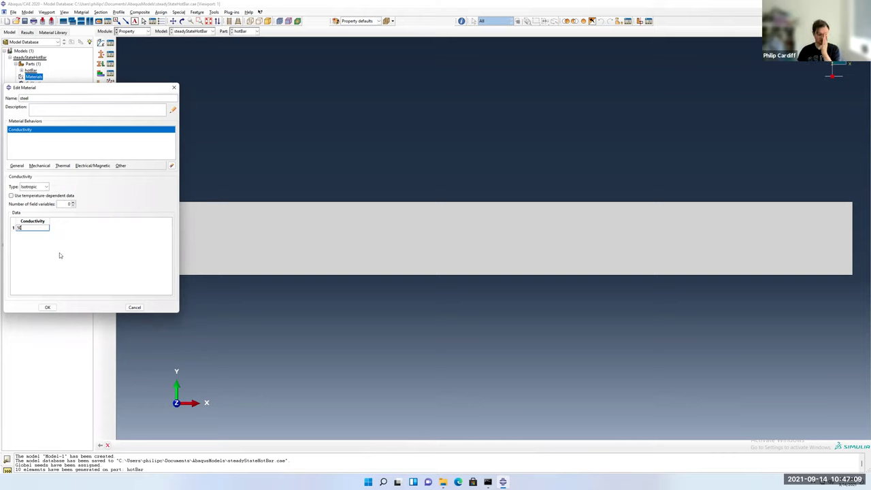
pyautogui.click(47, 307)
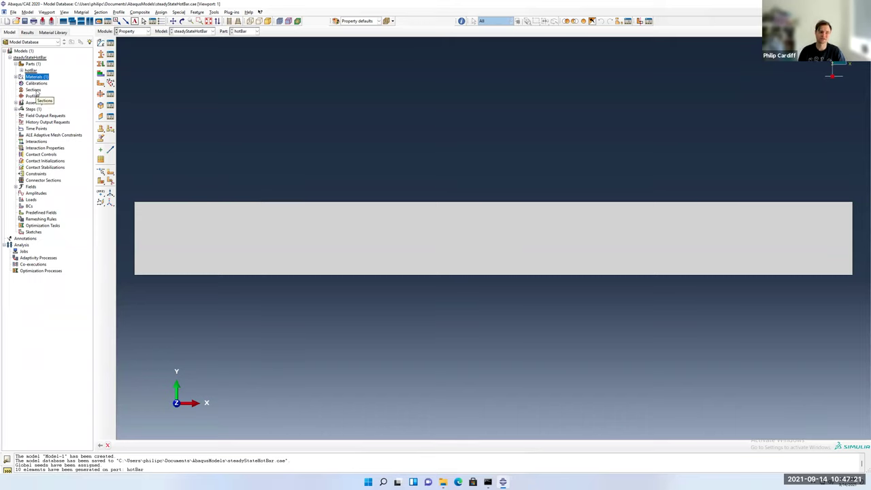
# Create a solid homogeneous section named steelSection that uses the steel material.
pyautogui.doubleClick(34, 89)
pyautogui.write('steelSection')
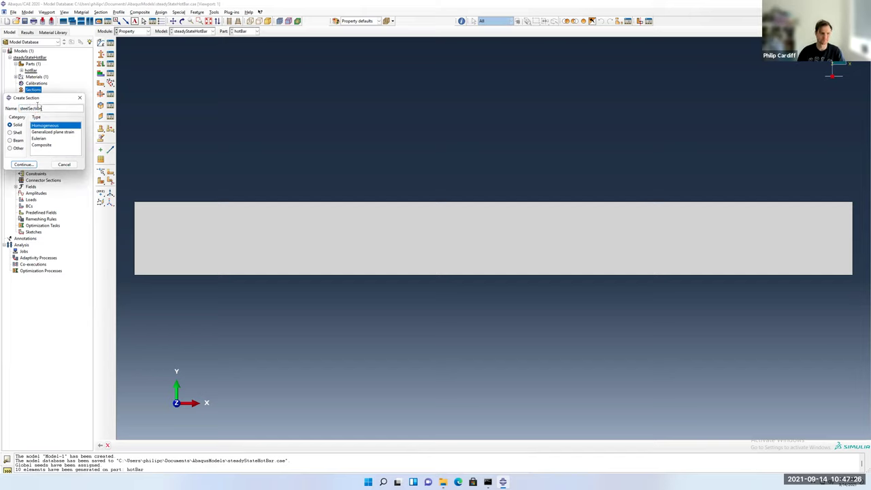
pyautogui.click(22, 165)
pyautogui.click(31, 136)
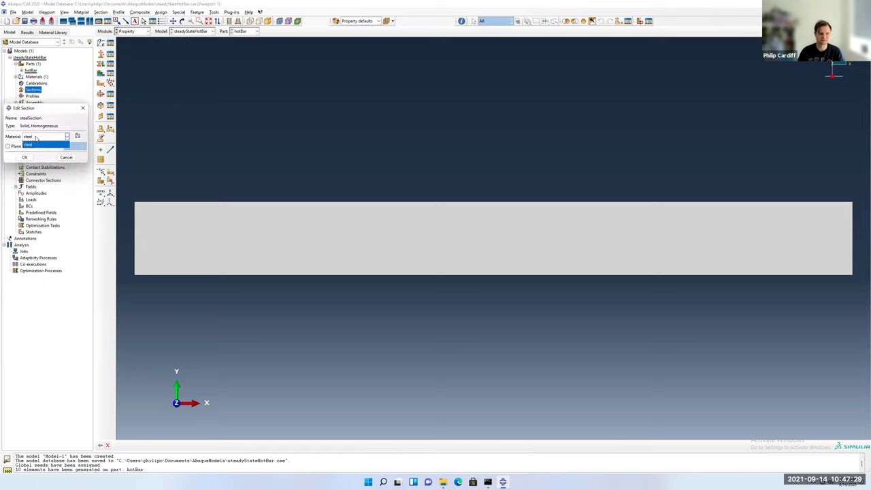
pyautogui.click(34, 144)
pyautogui.click(24, 157)
# Start a section assignment on the hotBar part, selecting the whole bar as the region and naming its new set all.
pyautogui.click(16, 64)
pyautogui.click(21, 70)
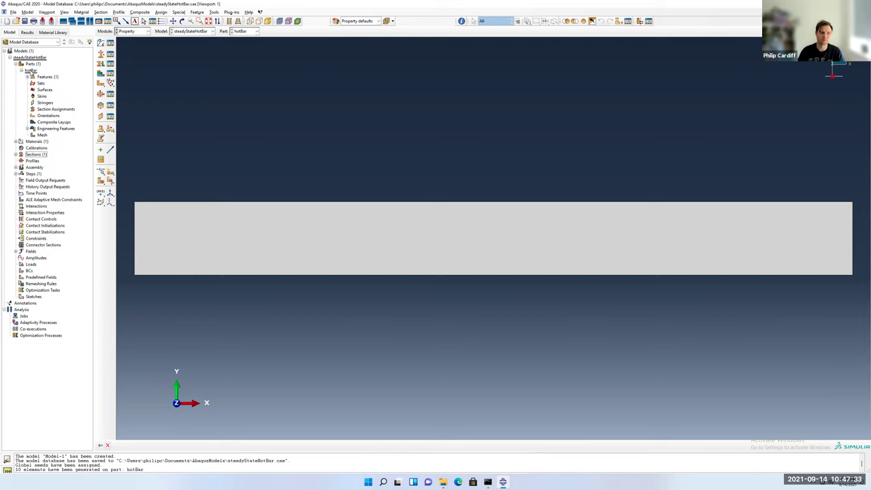
pyautogui.click(43, 110)
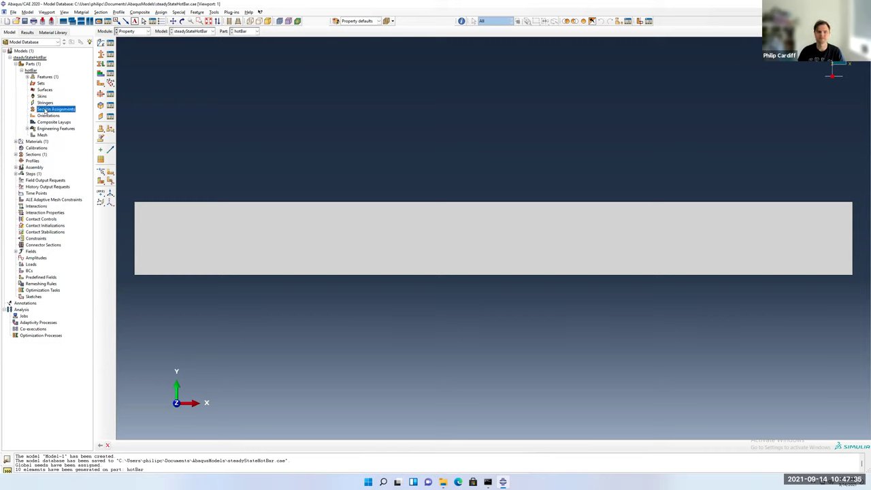
pyautogui.doubleClick(45, 110)
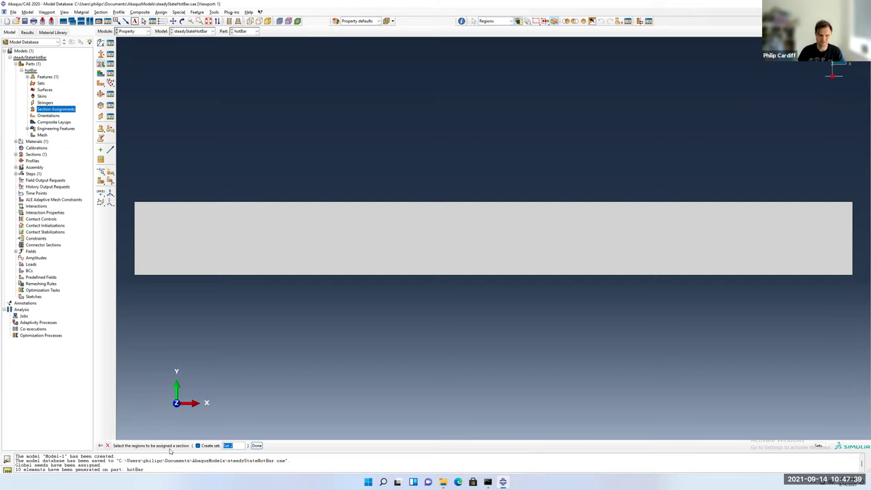
pyautogui.click(281, 256)
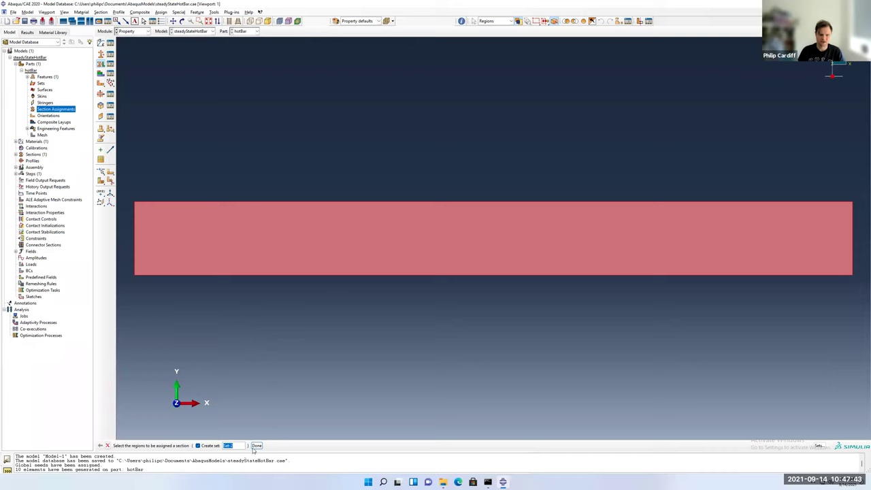
pyautogui.click(197, 445)
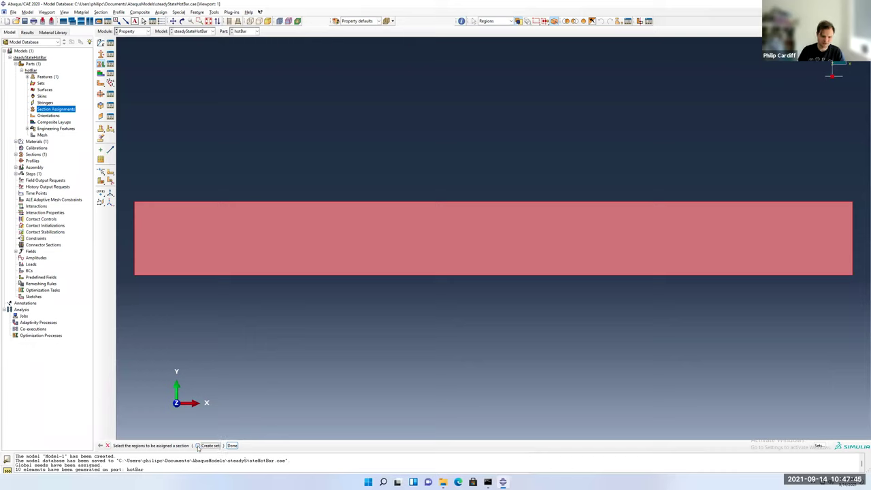
pyautogui.click(198, 446)
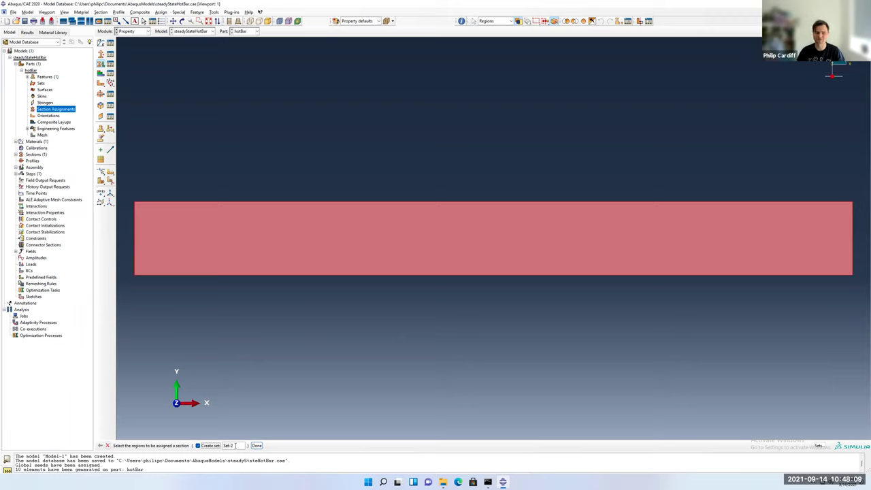
pyautogui.doubleClick(231, 445)
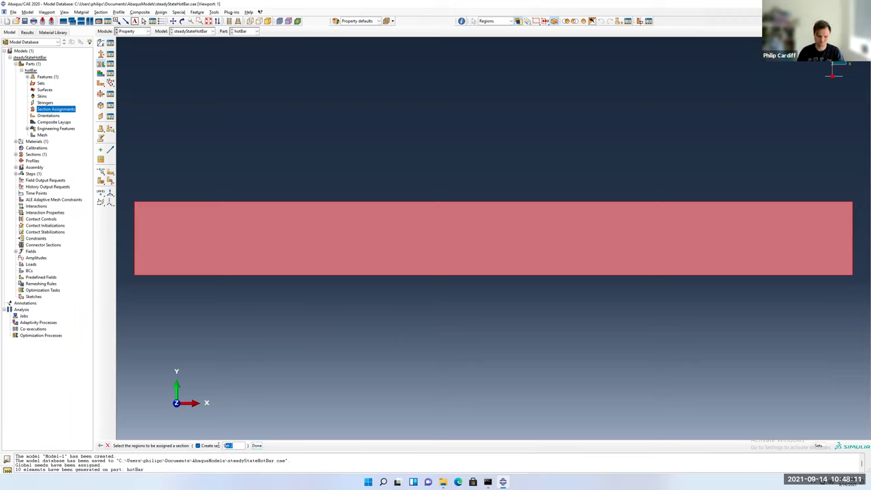
pyautogui.press('BackSpace')
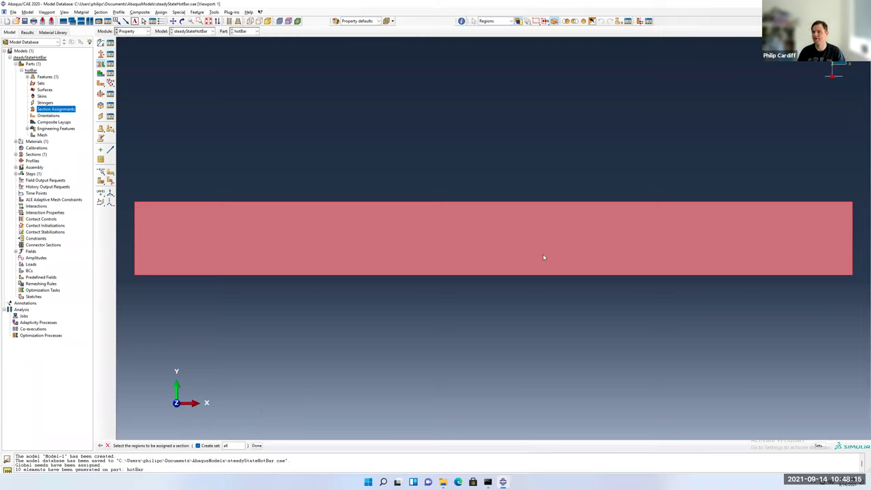
pyautogui.click(256, 446)
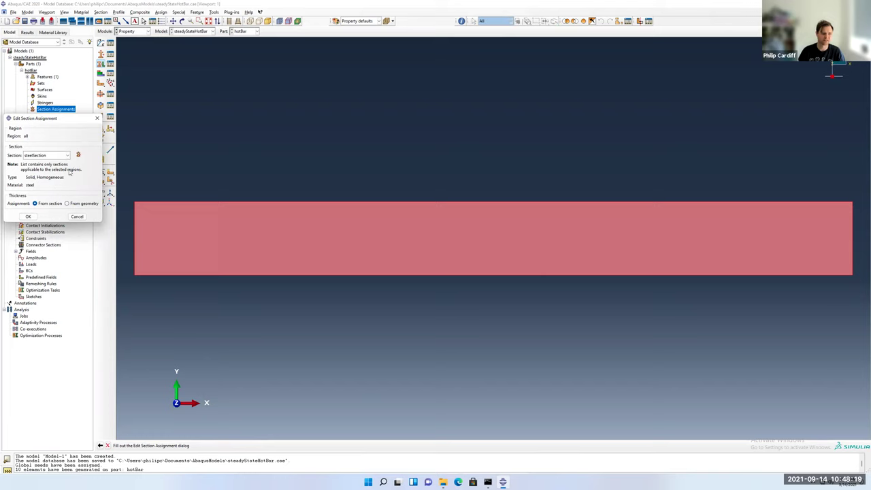
# Assign steelSection to the region all, with the thickness taken from the section.
pyautogui.click(44, 156)
pyautogui.click(44, 163)
pyautogui.click(28, 216)
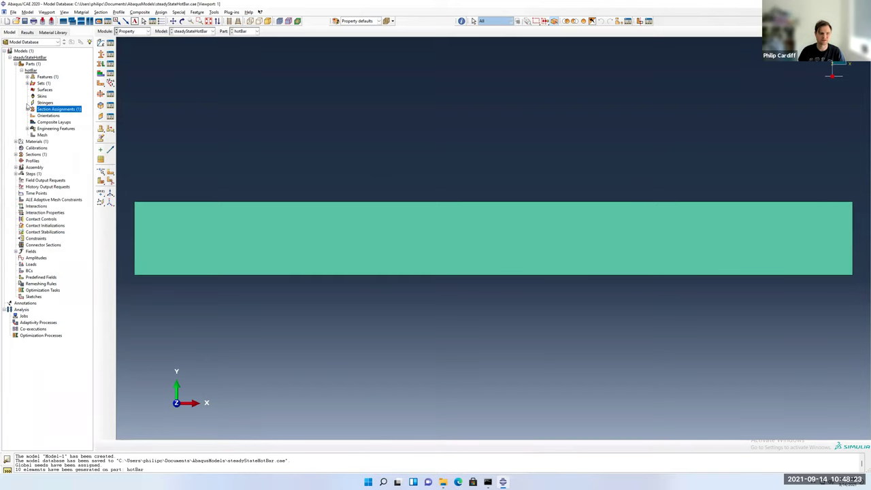
pyautogui.click(28, 109)
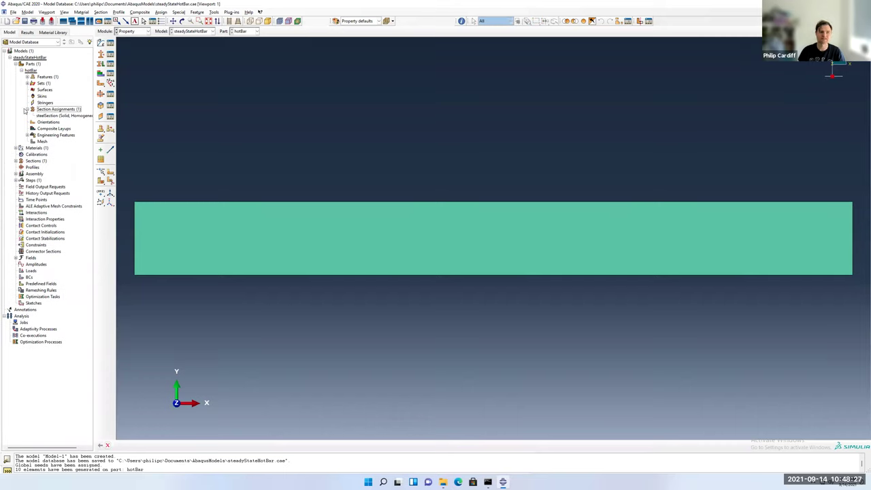
pyautogui.click(28, 109)
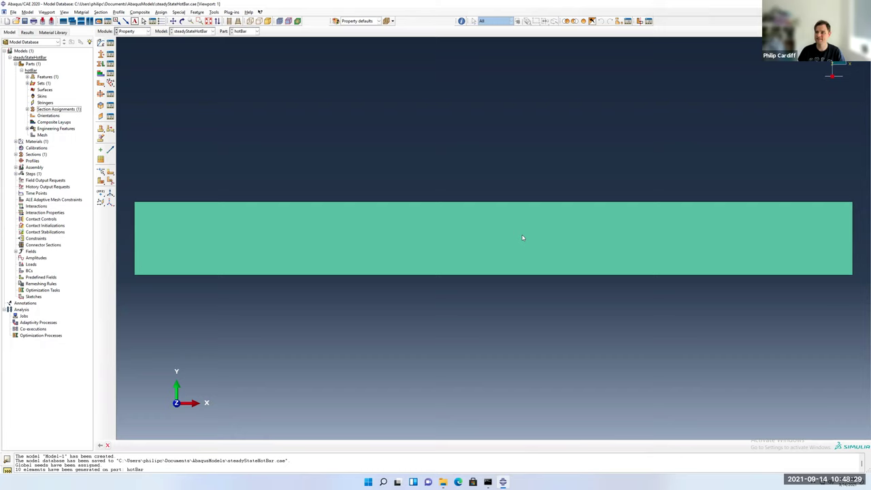
pyautogui.click(21, 71)
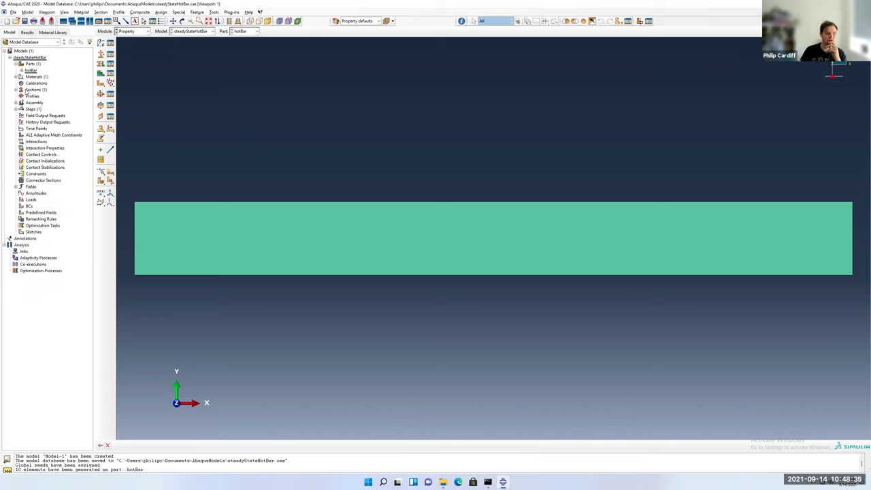
# Create a dependent instance of the hotBar part in the assembly.
pyautogui.click(17, 103)
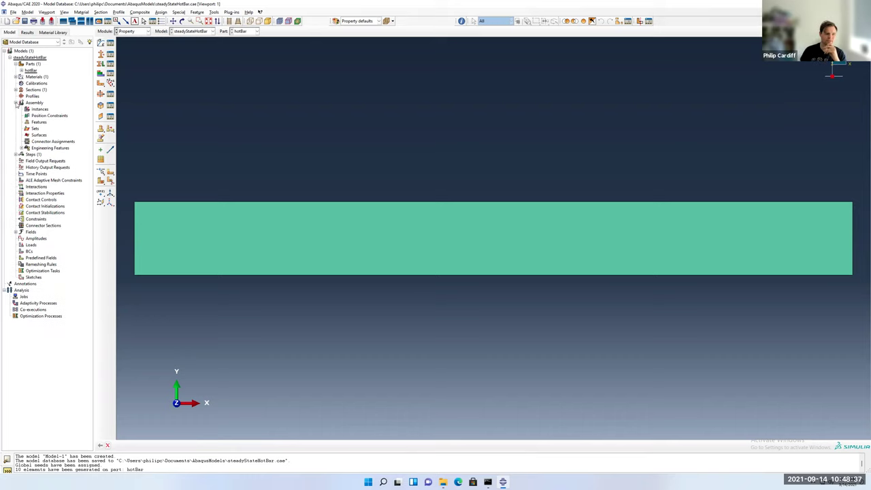
pyautogui.click(33, 102)
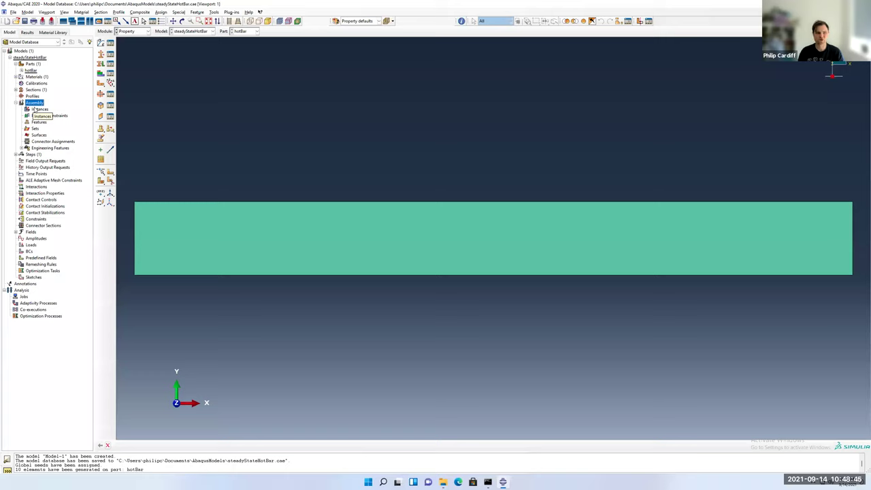
pyautogui.click(39, 109)
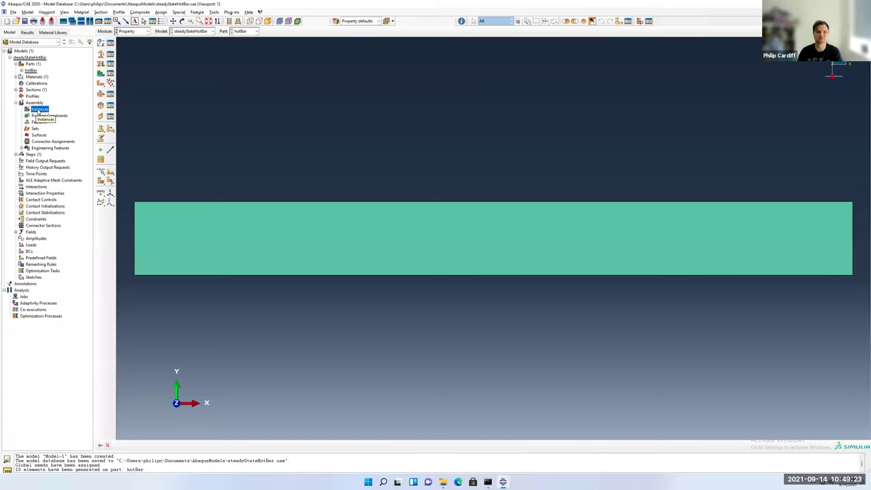
pyautogui.doubleClick(39, 109)
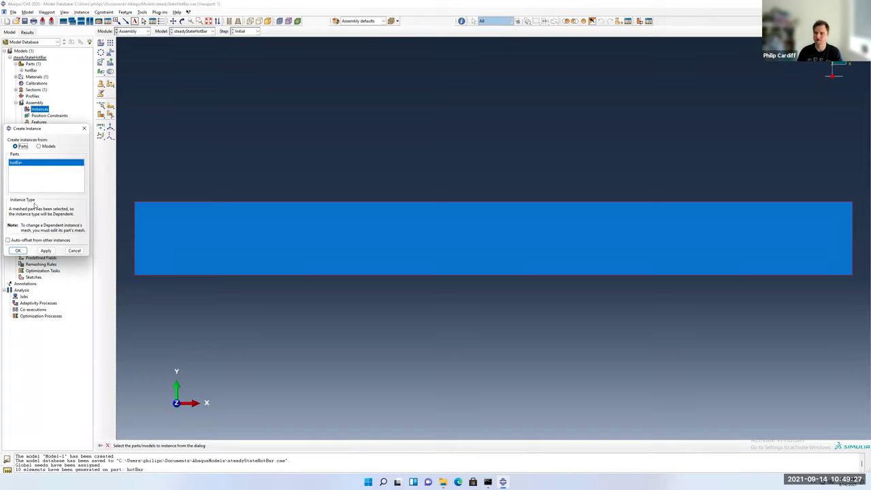
pyautogui.click(18, 251)
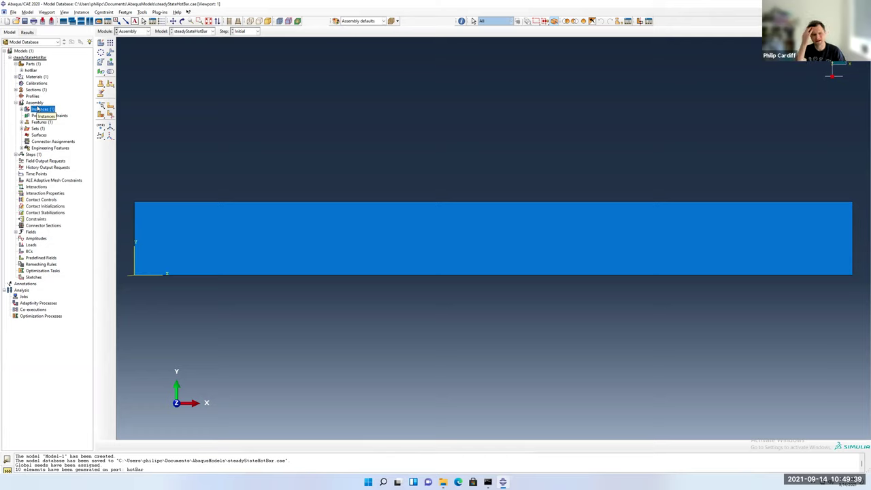
pyautogui.click(23, 110)
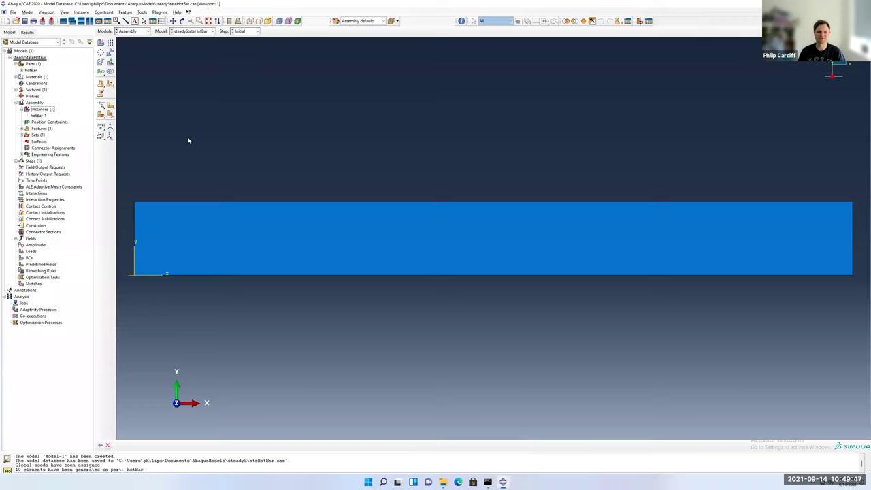
pyautogui.click(23, 108)
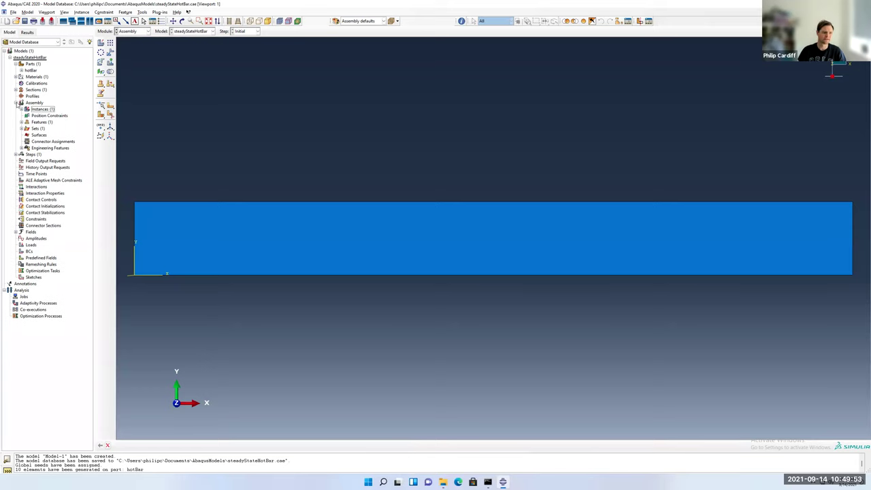
pyautogui.click(16, 102)
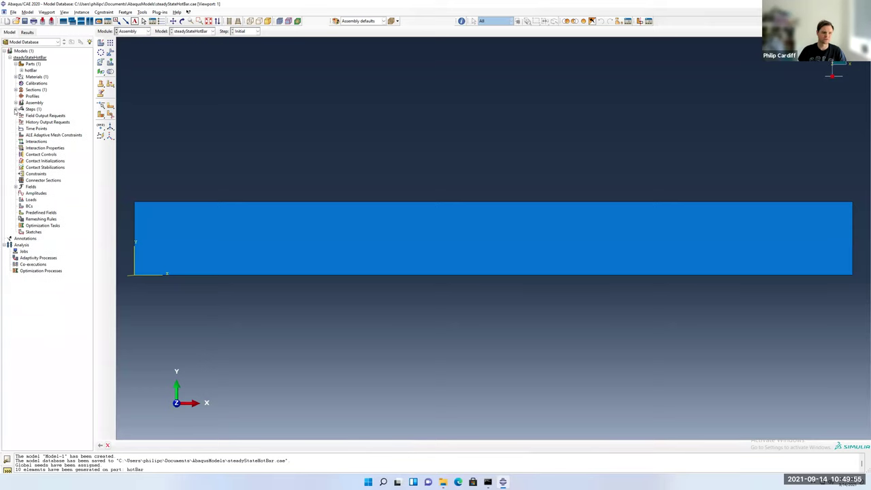
# Start a new general analysis step of type Heat transfer after the Initial step.
pyautogui.click(15, 109)
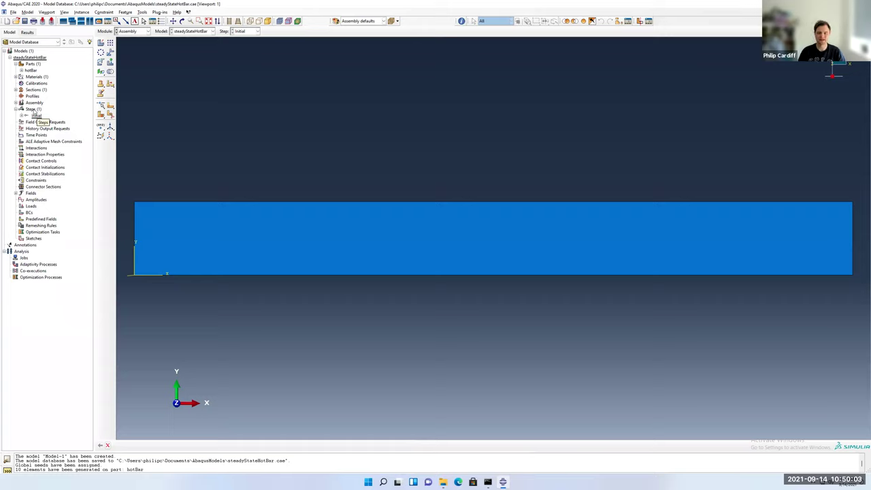
pyautogui.doubleClick(32, 109)
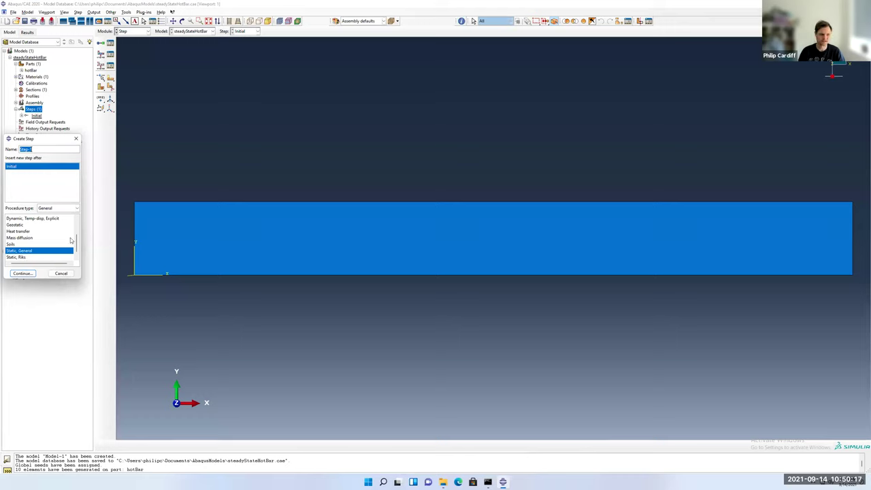
pyautogui.click(32, 232)
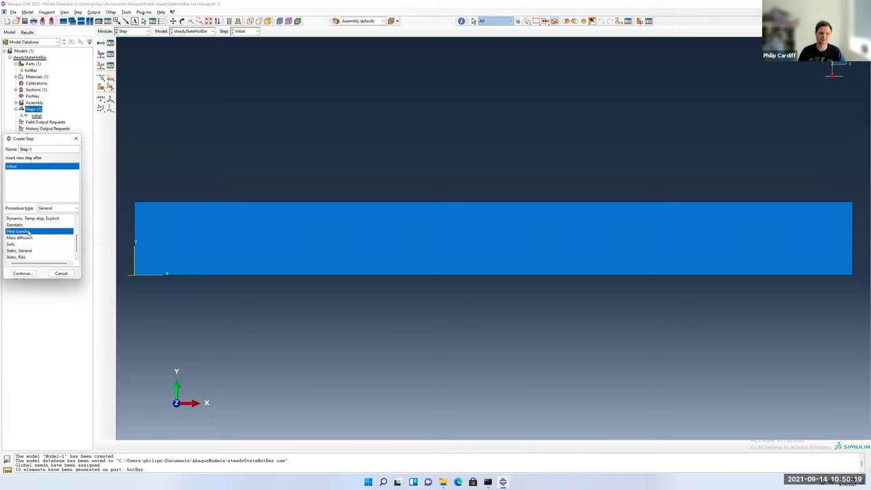
pyautogui.scroll(1, 77, 234)
pyautogui.scroll(2, 77, 234)
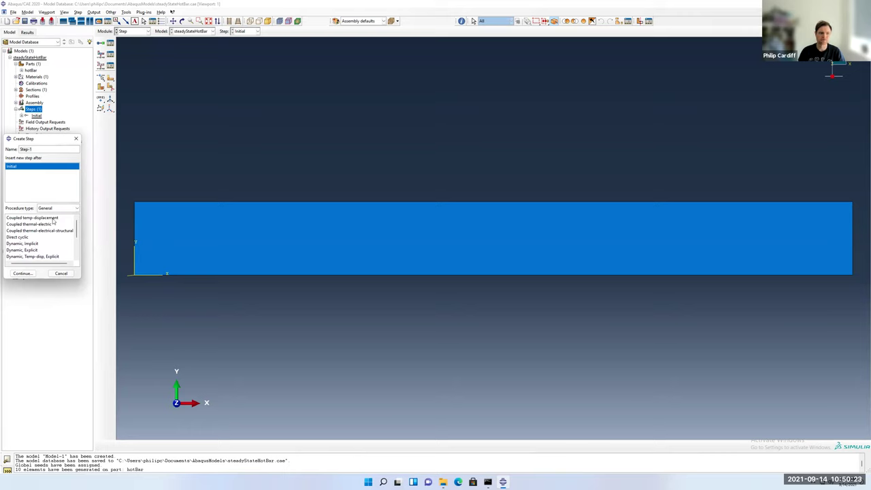
pyautogui.moveTo(78, 232)
pyautogui.mouseDown()
pyautogui.moveTo(75, 258)
pyautogui.moveTo(72, 242)
pyautogui.mouseUp()
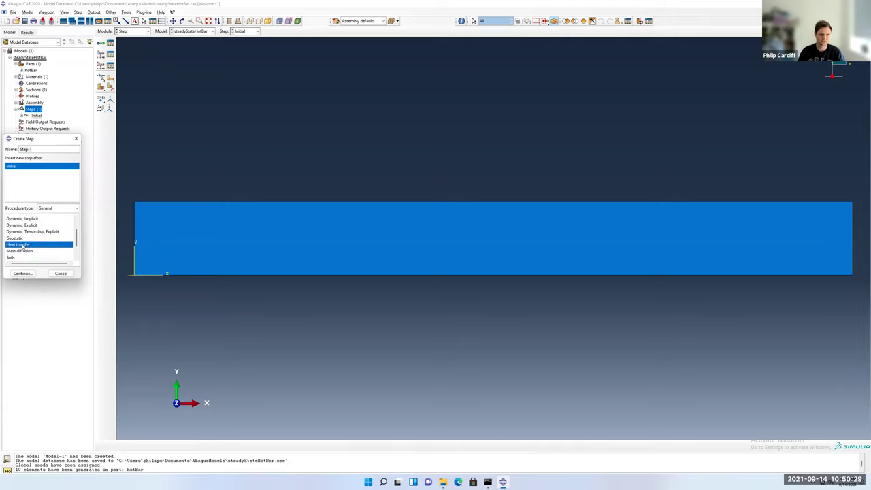
pyautogui.click(25, 274)
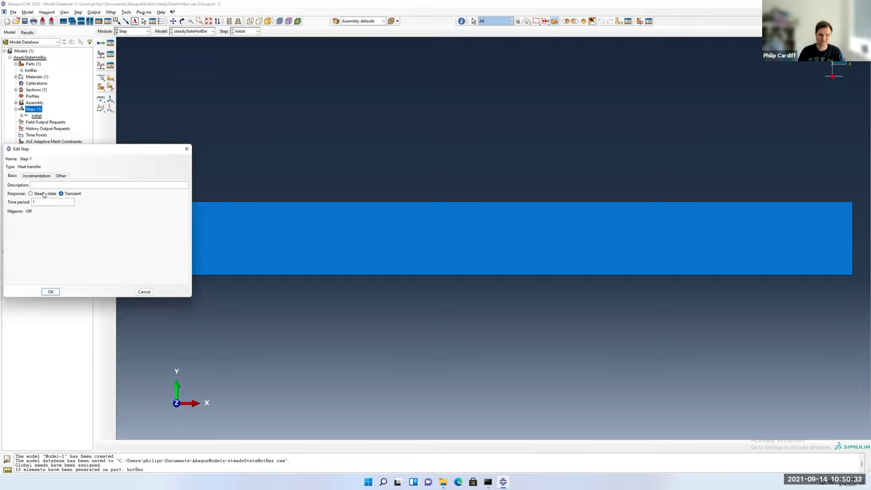
# Finish the heat transfer step with a steady-state response and save the model database.
pyautogui.click(43, 194)
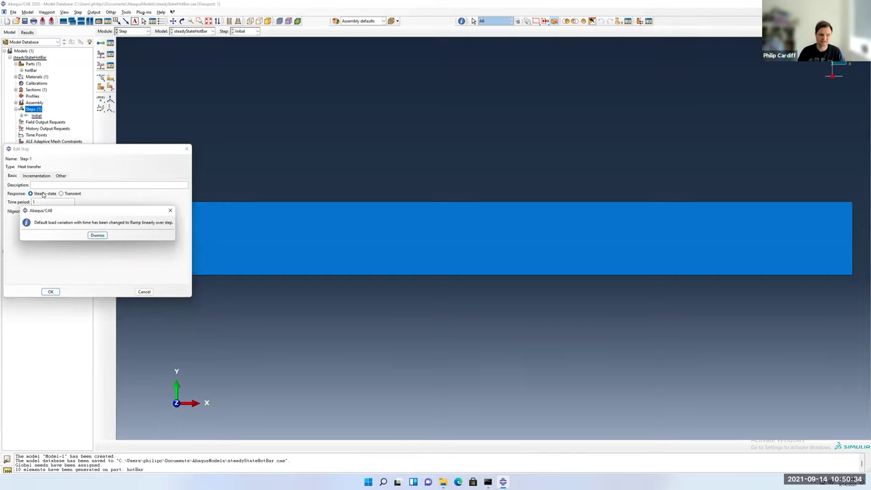
pyautogui.click(98, 236)
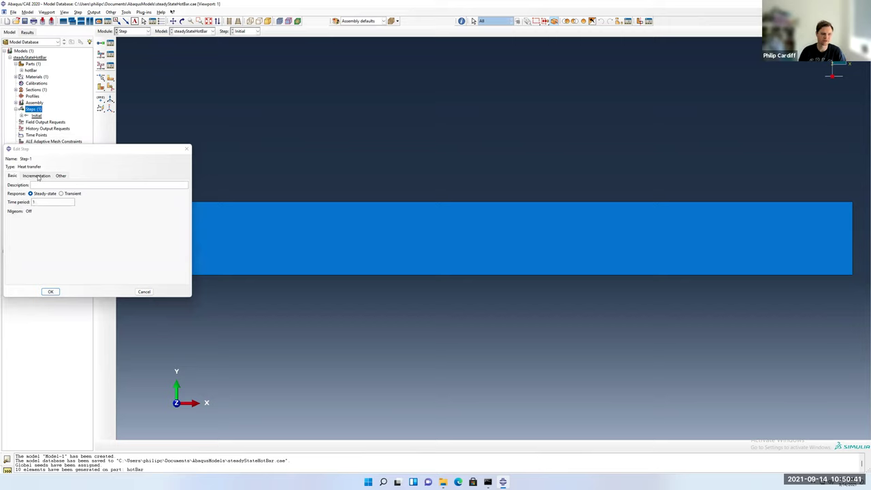
pyautogui.click(36, 175)
pyautogui.click(60, 176)
pyautogui.click(34, 175)
pyautogui.click(14, 175)
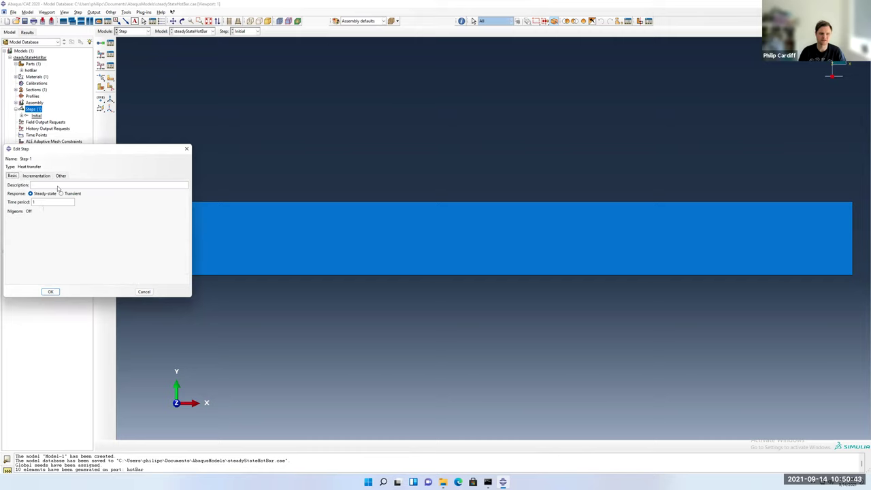
pyautogui.click(51, 292)
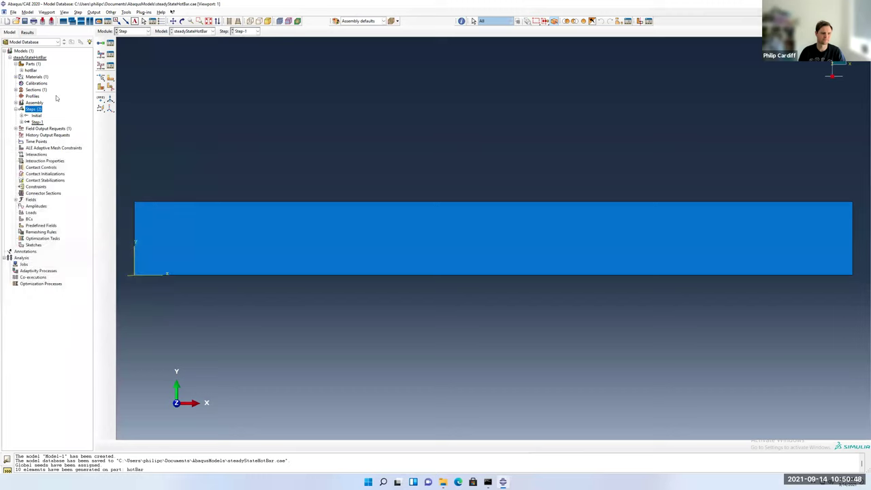
pyautogui.click(25, 21)
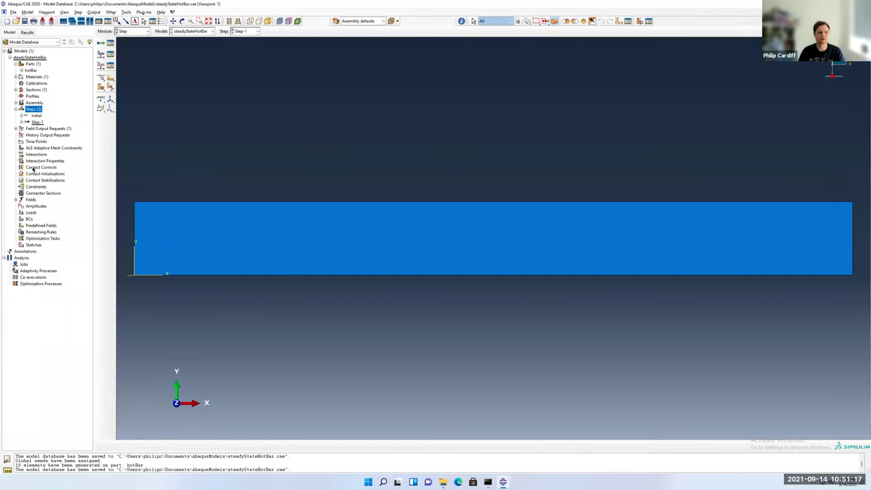
pyautogui.click(15, 108)
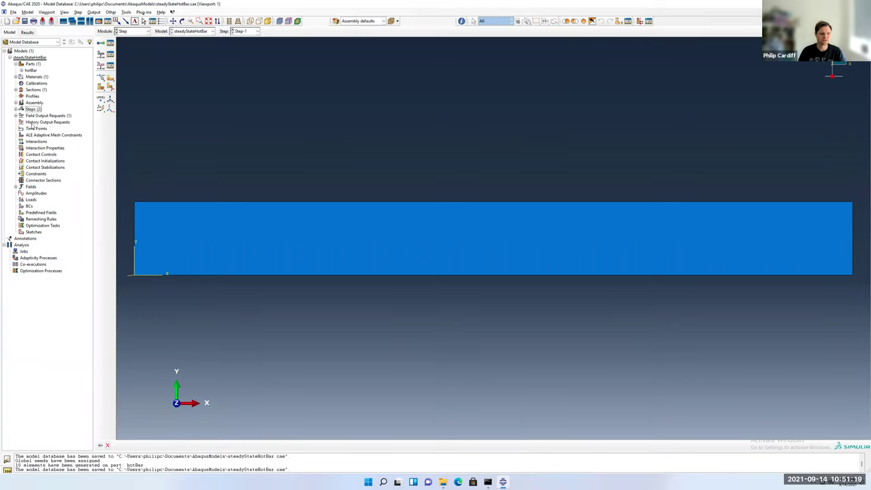
pyautogui.click(31, 205)
pyautogui.click(32, 199)
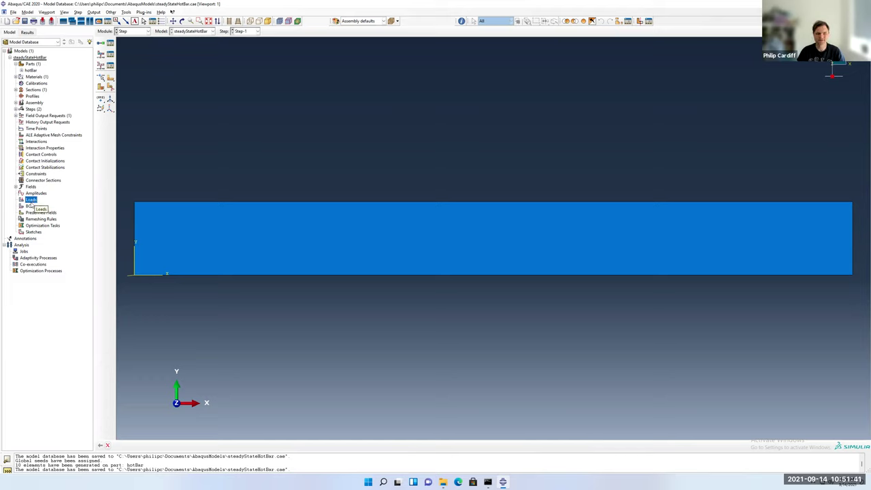
pyautogui.click(30, 207)
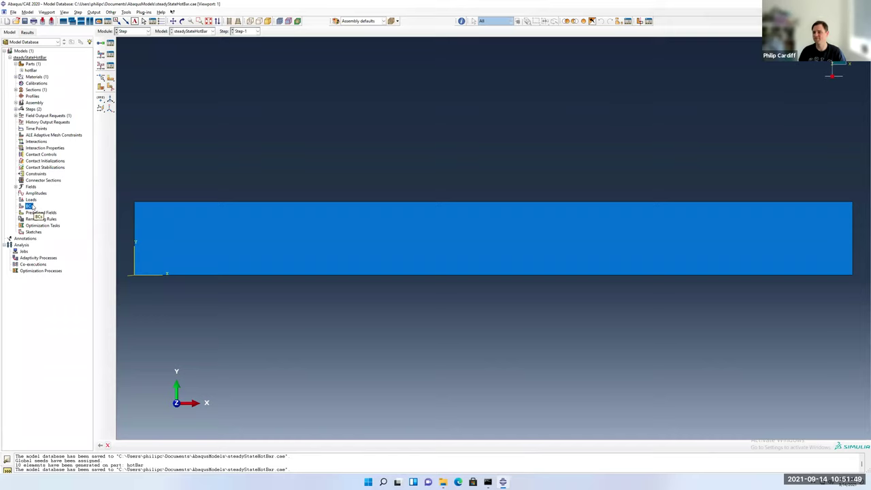
pyautogui.click(31, 199)
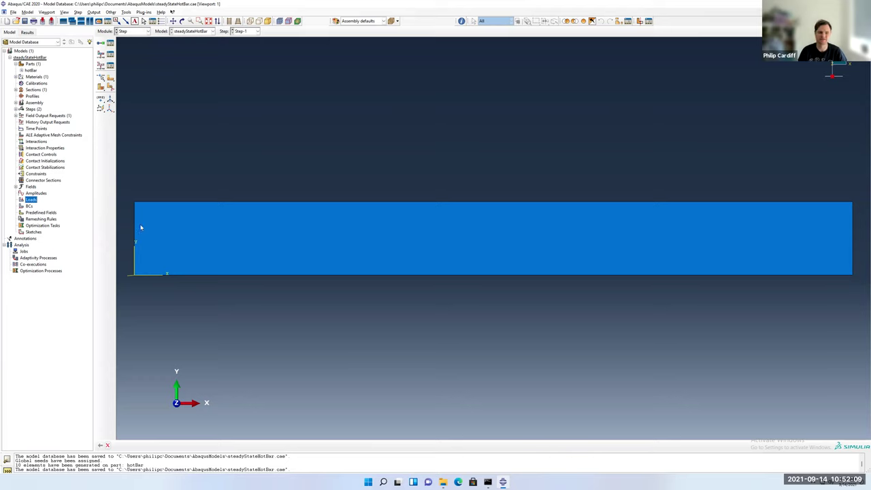
# Create a Temperature boundary condition named left in Step-1 on the bar's left edge, storing the region as set left.
pyautogui.doubleClick(29, 207)
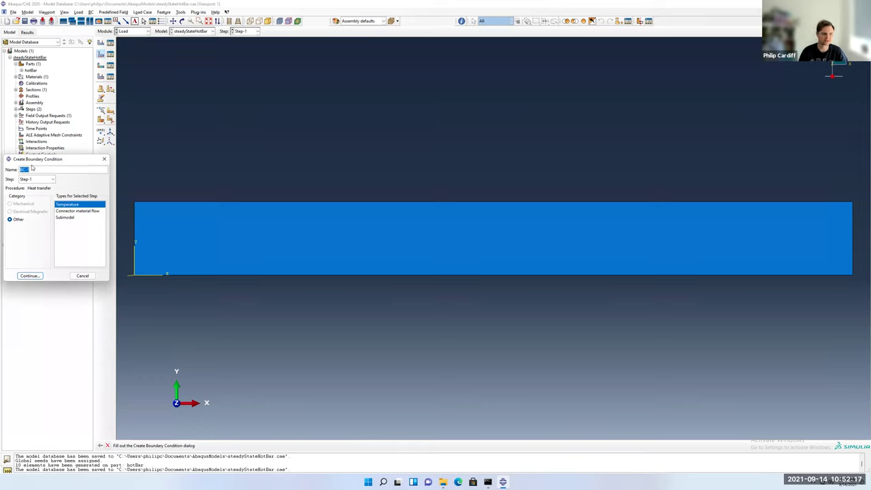
pyautogui.write('left')
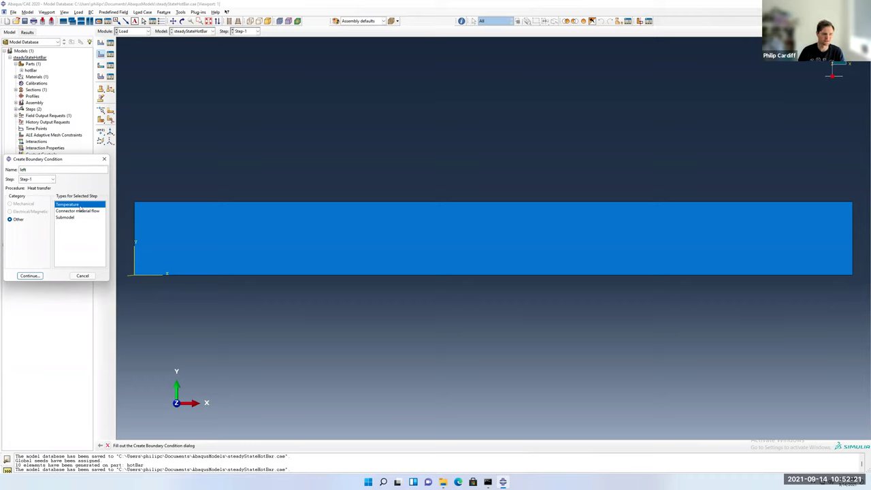
pyautogui.click(29, 276)
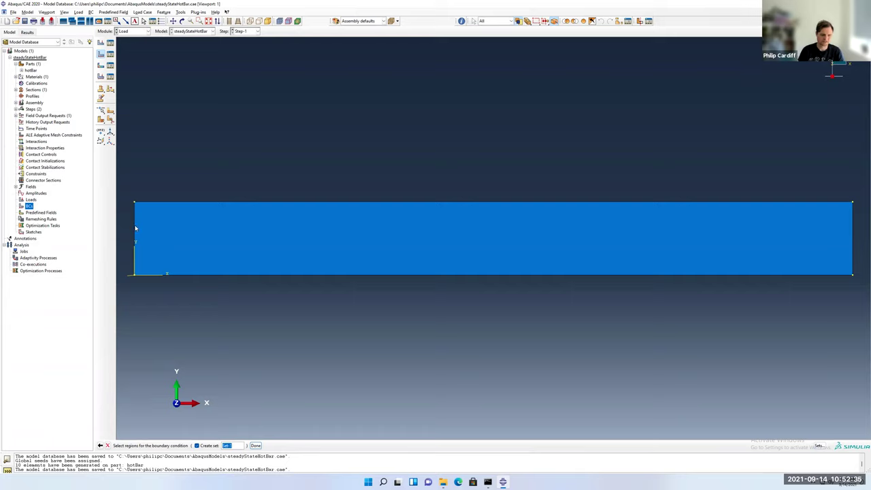
pyautogui.keyDown('shift'); pyautogui.click(230, 275); pyautogui.keyUp('shift')
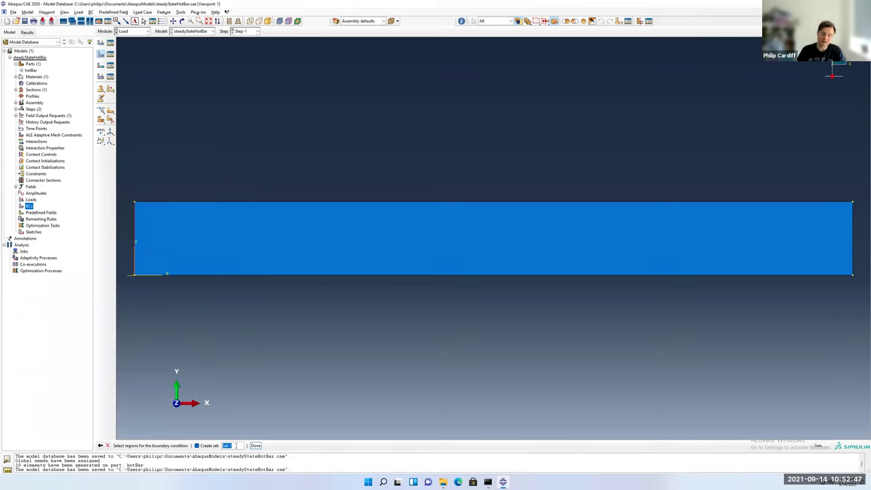
pyautogui.write('left')
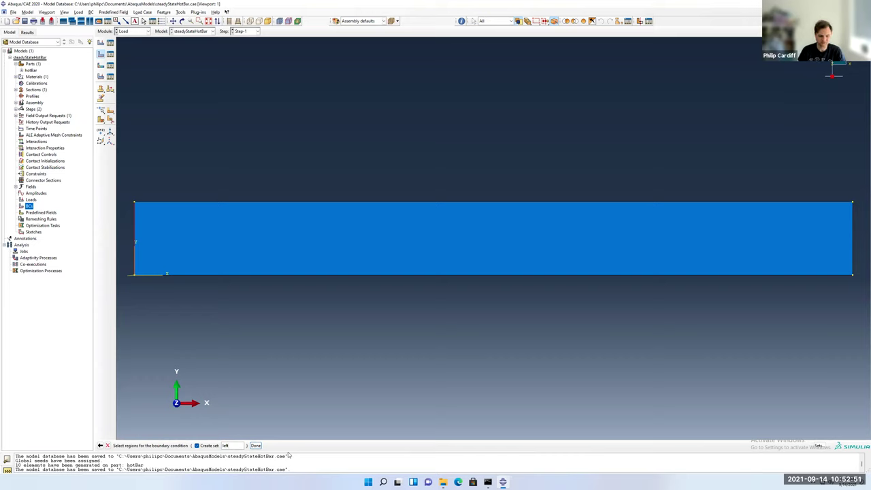
pyautogui.click(255, 446)
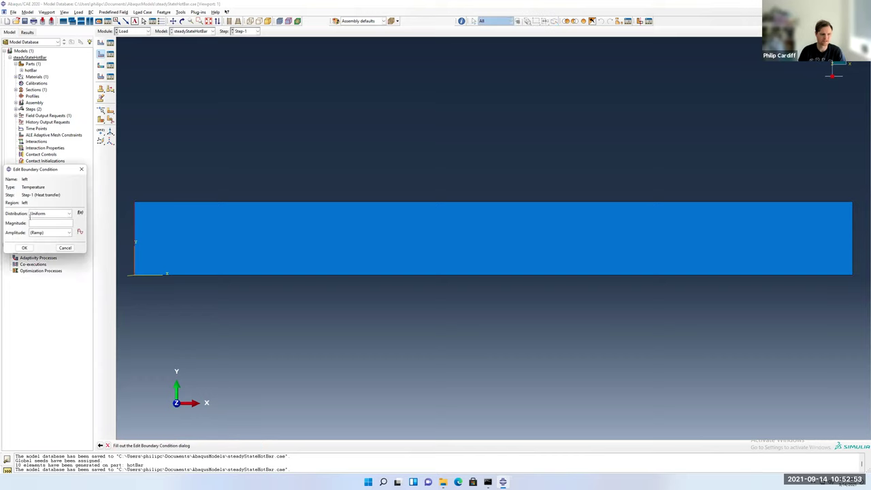
# Set the left boundary condition's uniform temperature magnitude to 0.
pyautogui.click(48, 222)
pyautogui.write('0')
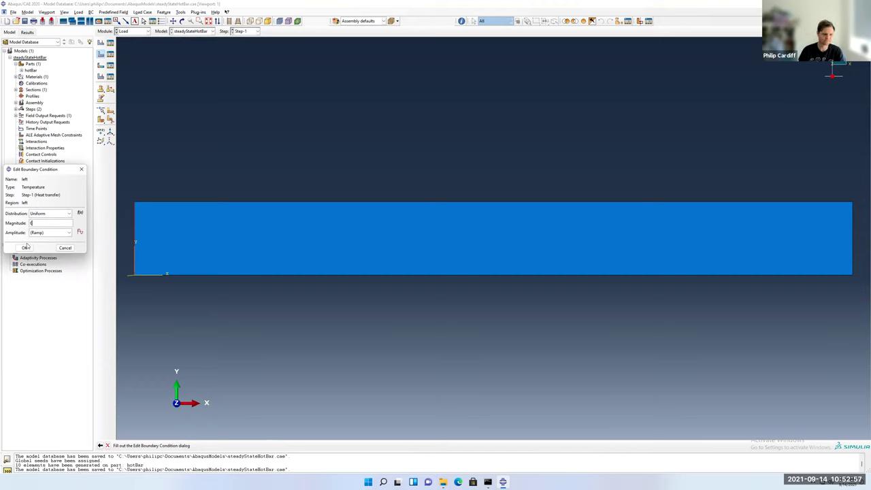
pyautogui.click(25, 247)
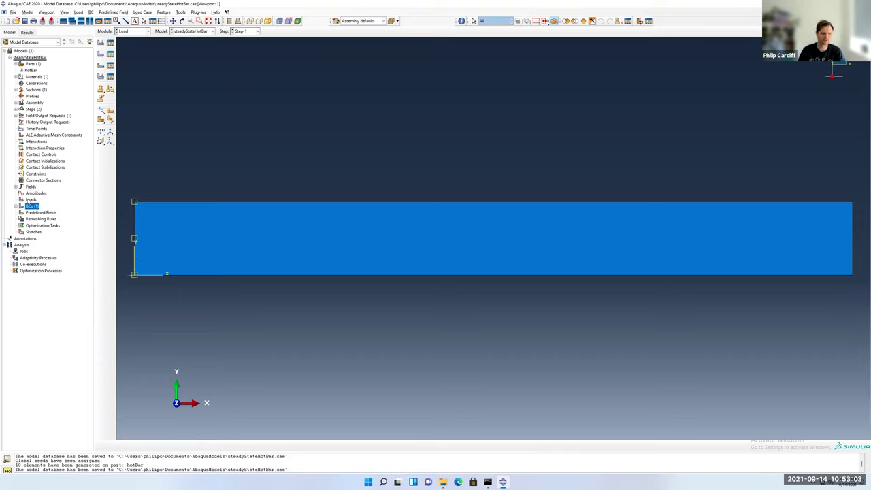
# Start a Thermal load of type Surface heat flux named rightHeatFlux in Step-1.
pyautogui.doubleClick(32, 199)
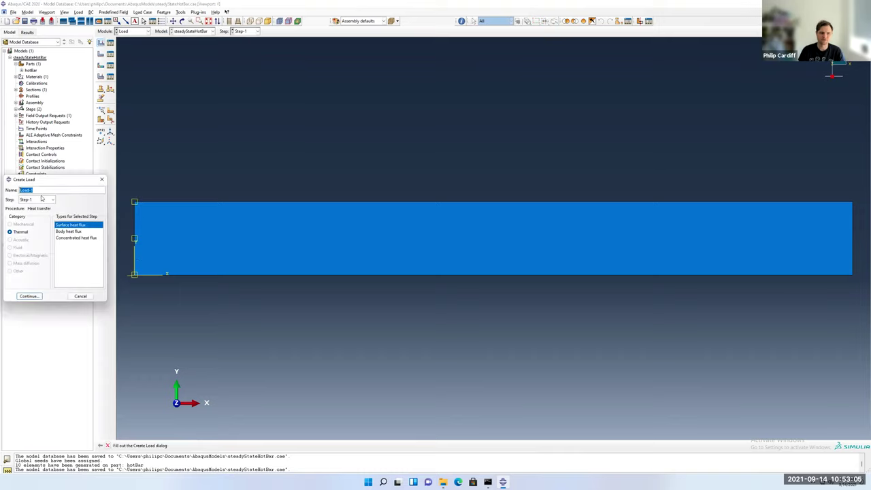
pyautogui.press('Escape')
pyautogui.rightClick(31, 199)
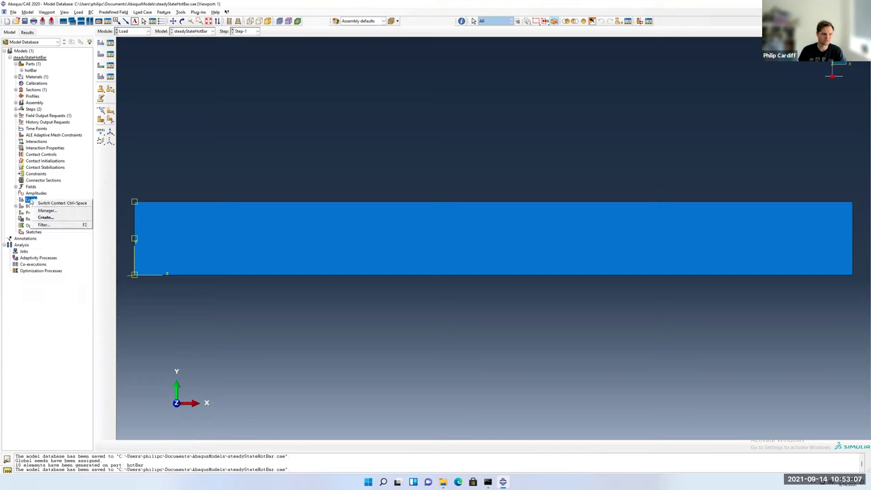
pyautogui.click(41, 211)
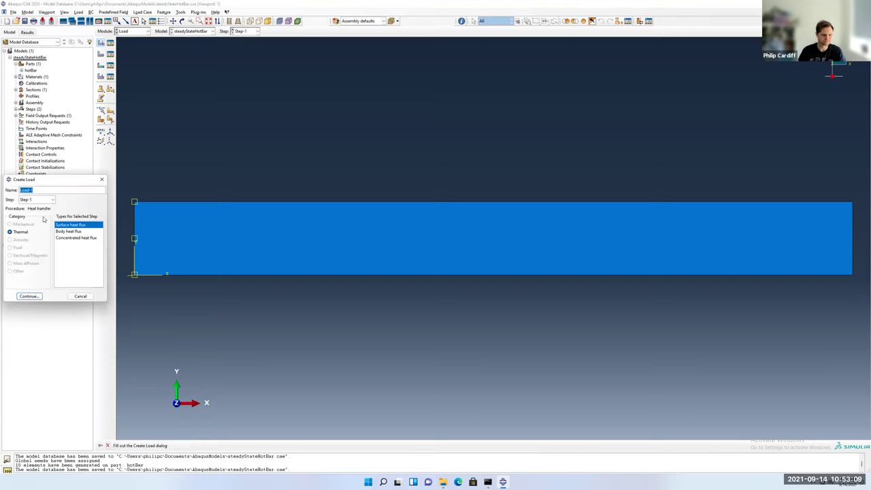
pyautogui.write('right')
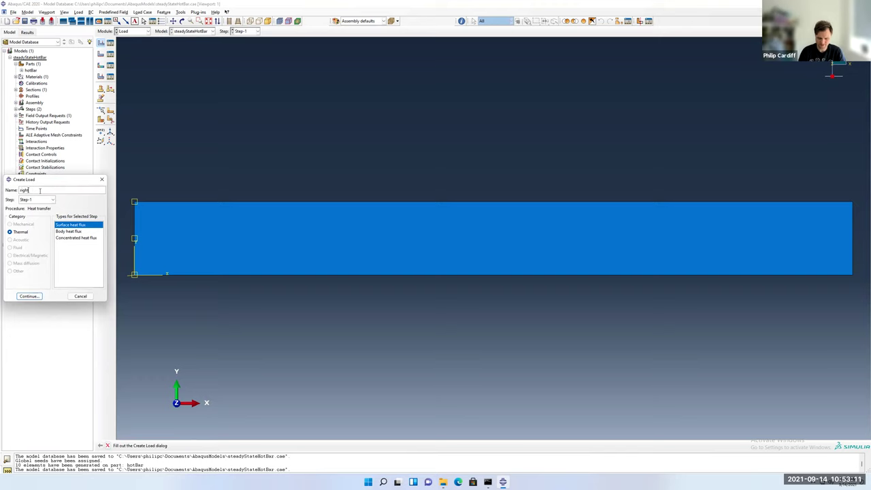
pyautogui.write('HeatFlux')
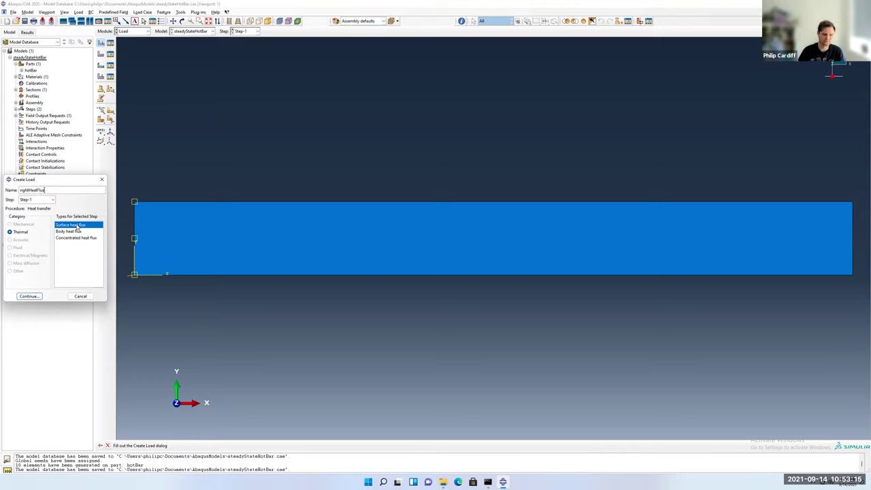
pyautogui.click(34, 297)
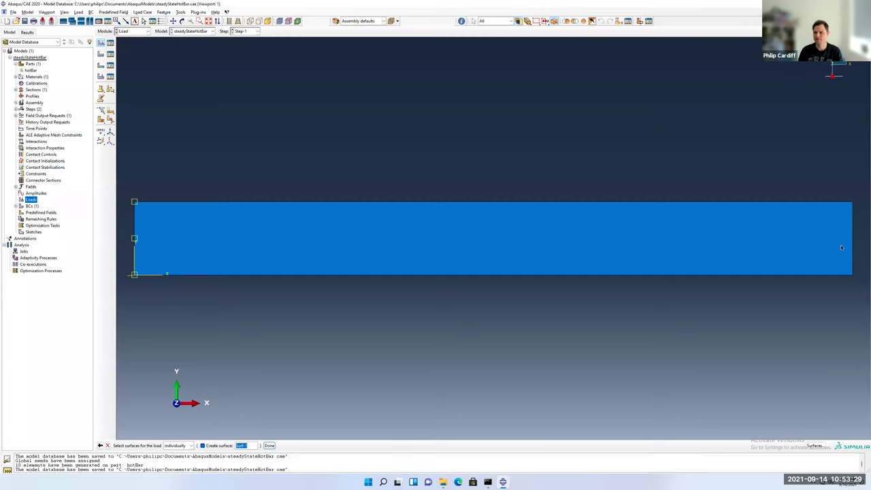
# Apply the surface heat flux uniformly to the bar's right edge, storing the region as surface right.
pyautogui.click(852, 235)
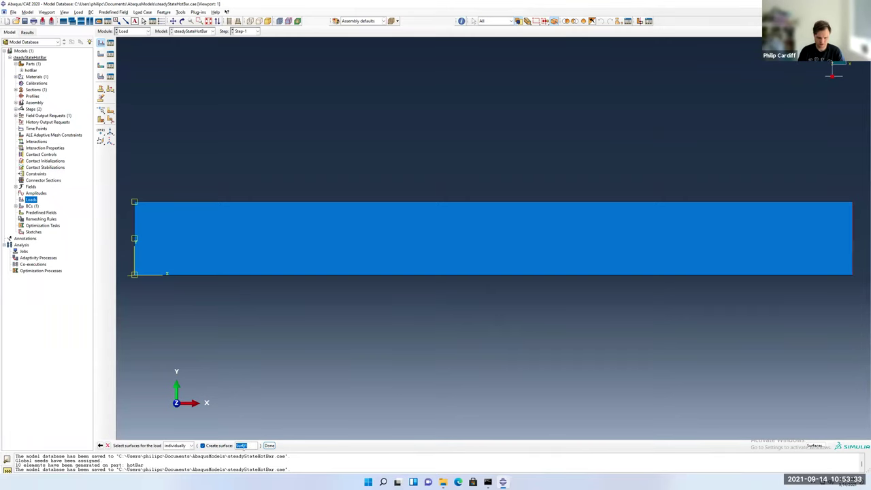
pyautogui.write('ght')
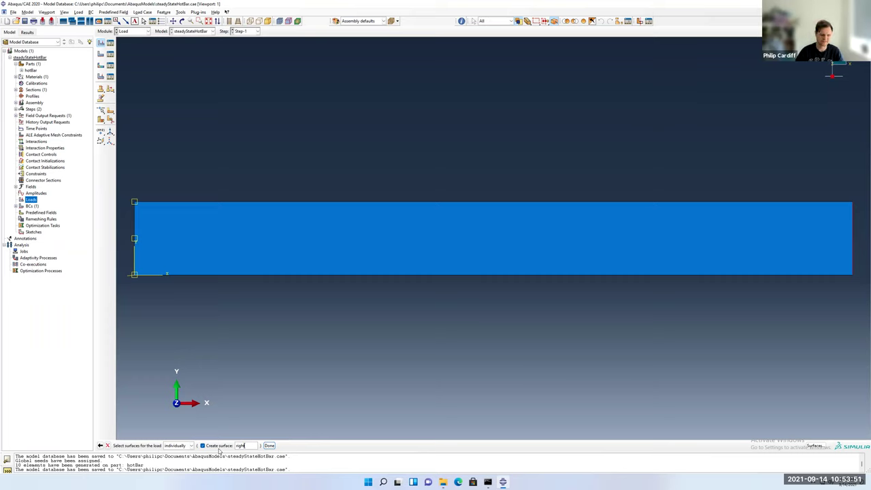
pyautogui.click(269, 446)
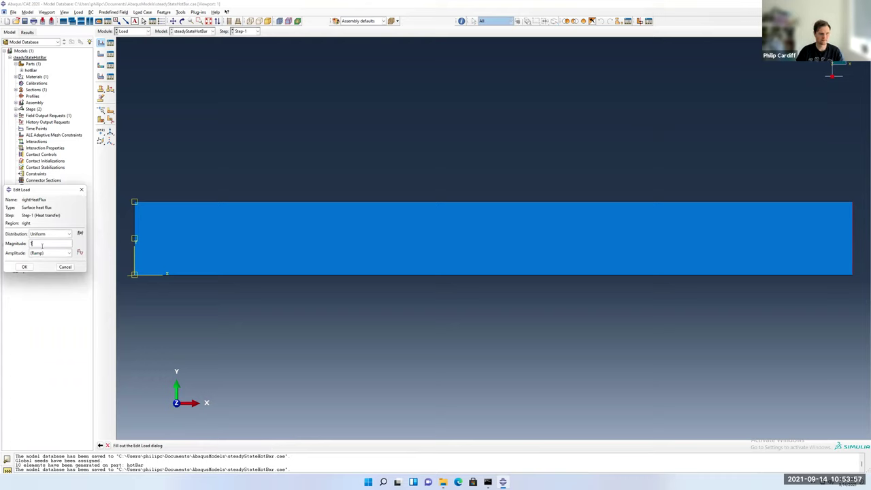
pyautogui.click(24, 267)
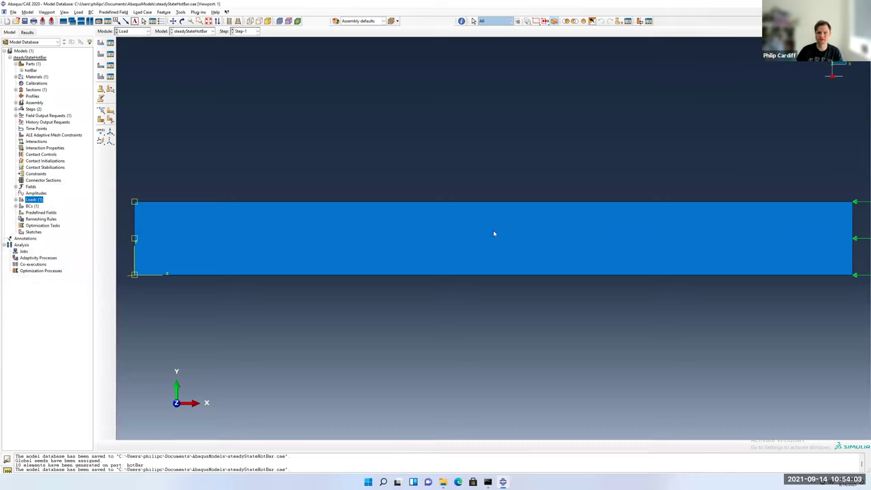
pyautogui.scroll(1, 491, 238)
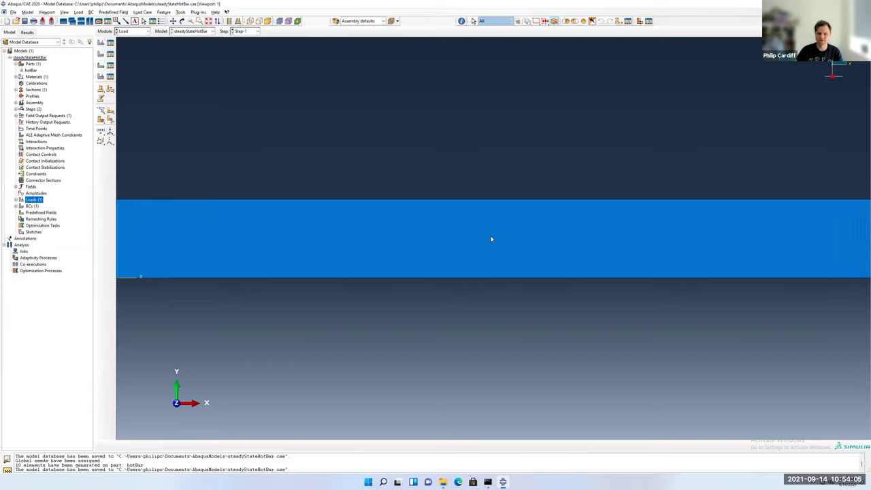
pyautogui.scroll(-2, 491, 239)
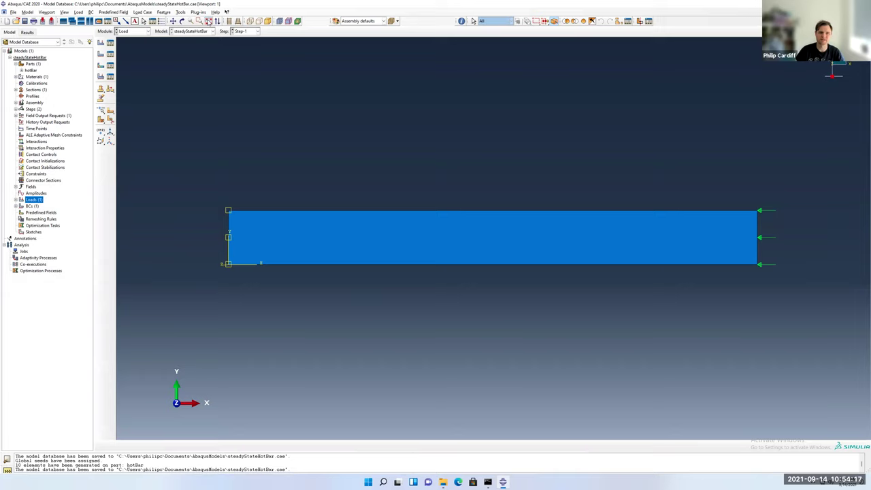
pyautogui.click(208, 22)
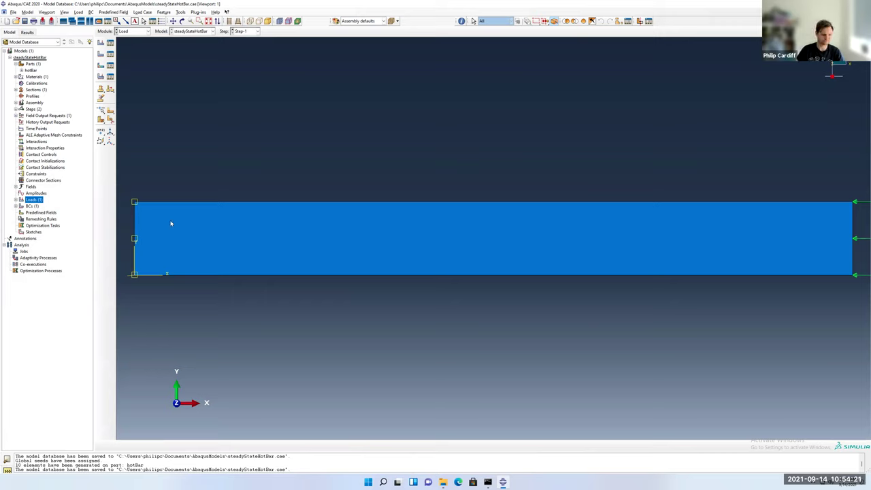
# Switch to the Job module.
pyautogui.click(24, 252)
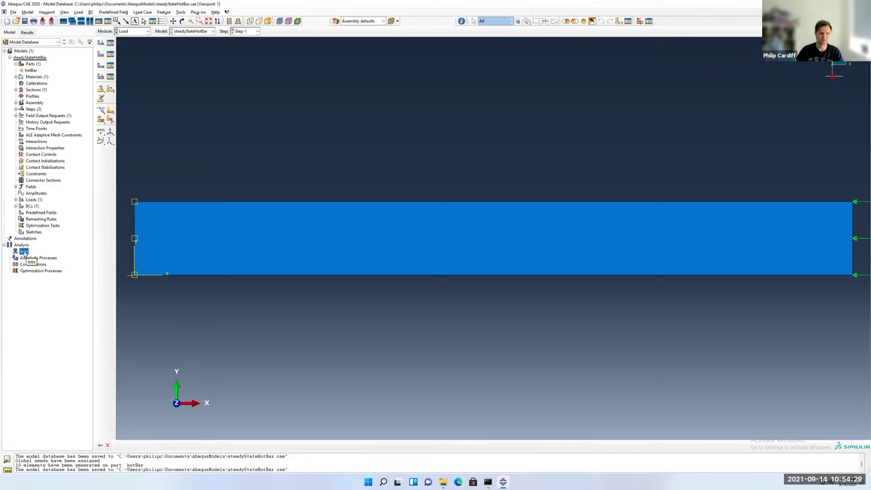
pyautogui.click(141, 31)
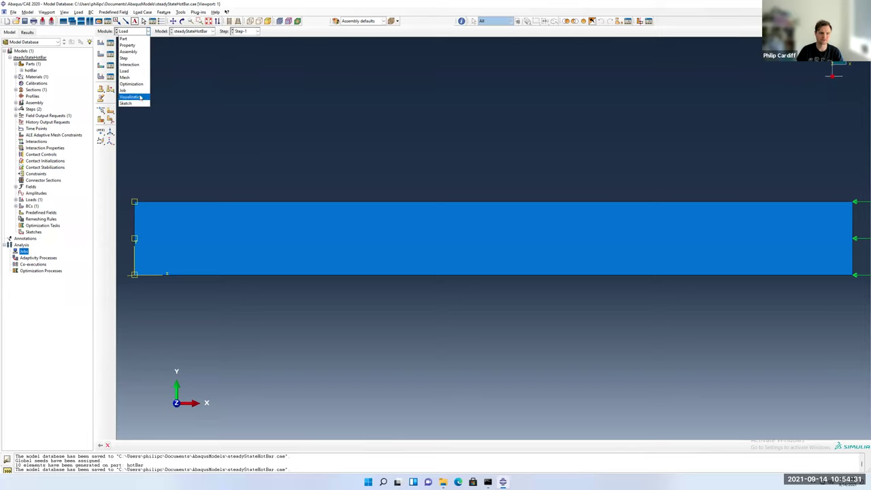
pyautogui.click(140, 93)
pyautogui.click(78, 12)
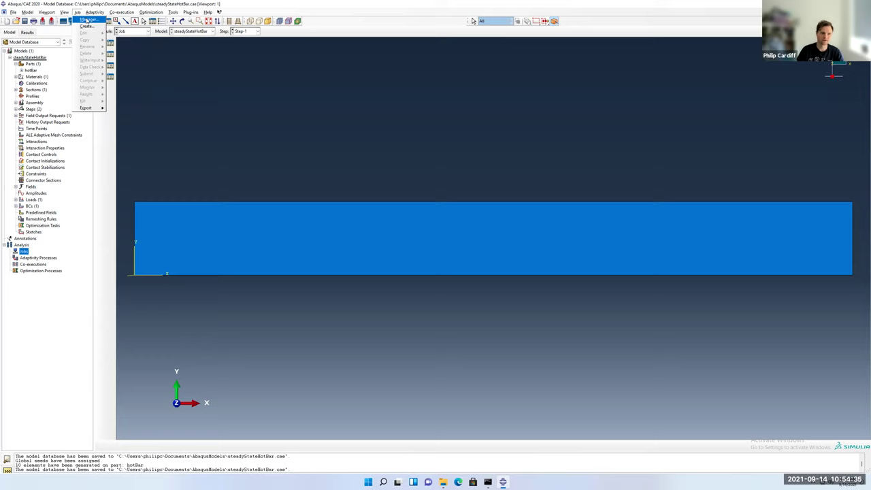
pyautogui.click(88, 19)
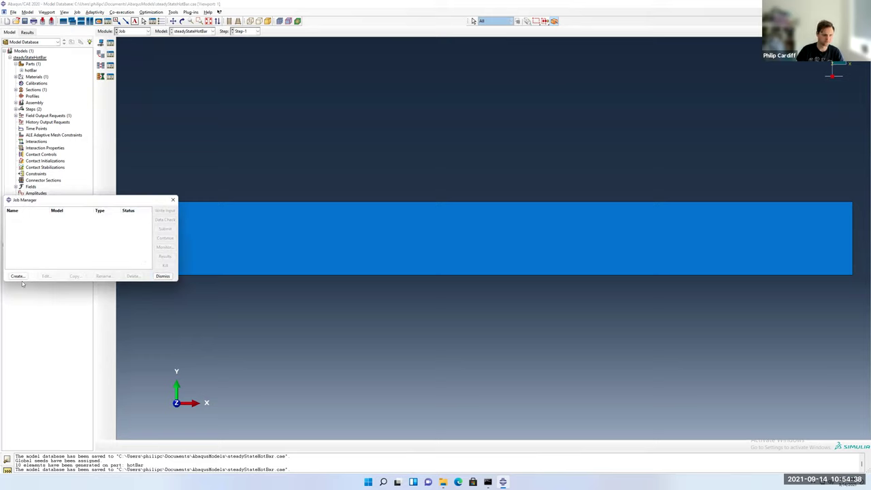
pyautogui.click(162, 276)
# Create an analysis job named steadyStateHotBar from the steadyStateHotBar model.
pyautogui.rightClick(25, 253)
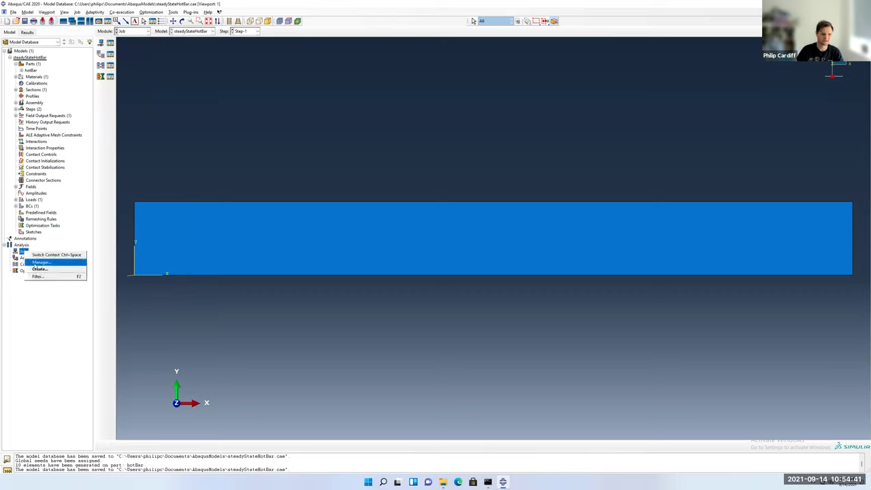
pyautogui.click(37, 270)
pyautogui.write('ste')
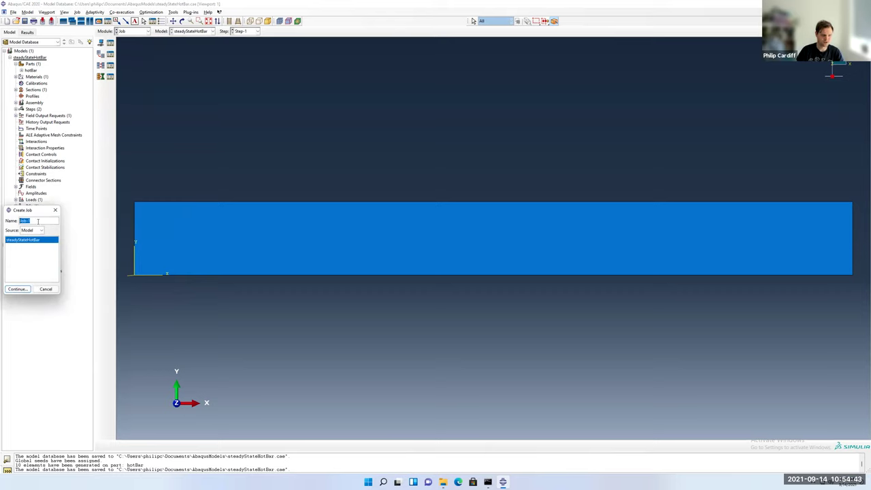
pyautogui.write('adyState')
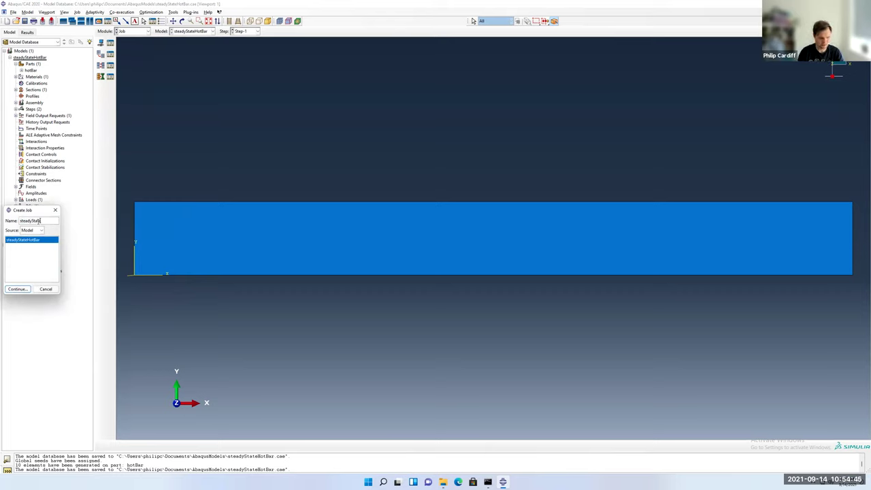
pyautogui.write('HotBar')
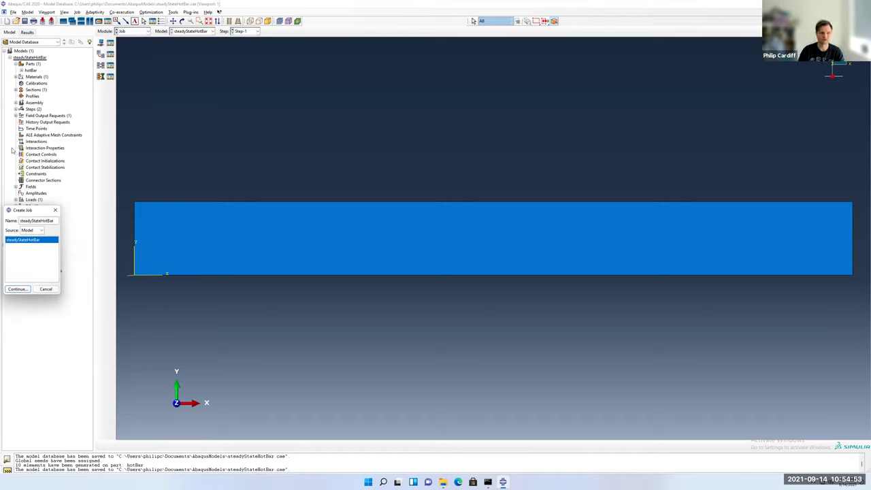
pyautogui.click(28, 289)
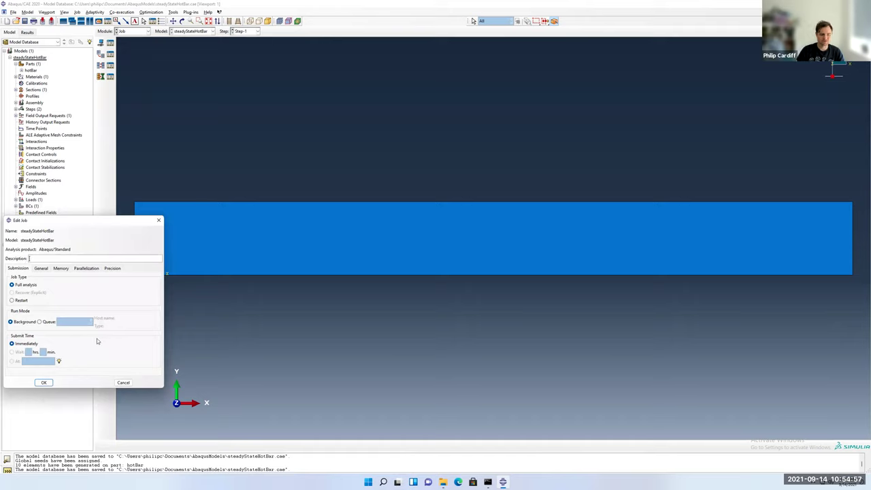
# Review the job's parallelization, memory, general and submission settings and accept it as a full background analysis submitted immediately.
pyautogui.click(88, 268)
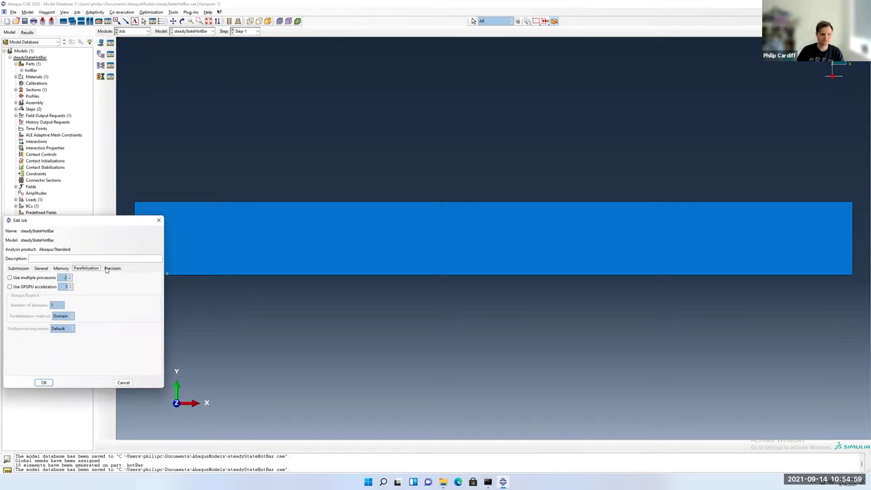
pyautogui.click(60, 269)
pyautogui.click(42, 268)
pyautogui.click(17, 268)
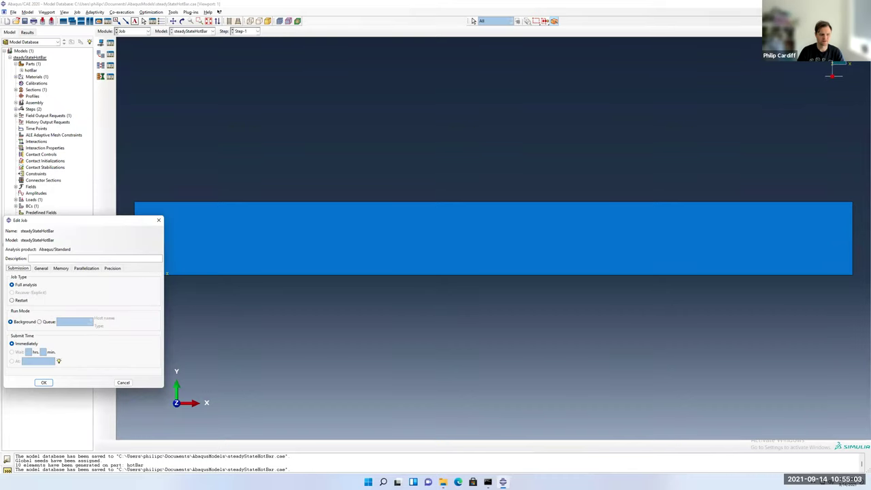
pyautogui.click(82, 352)
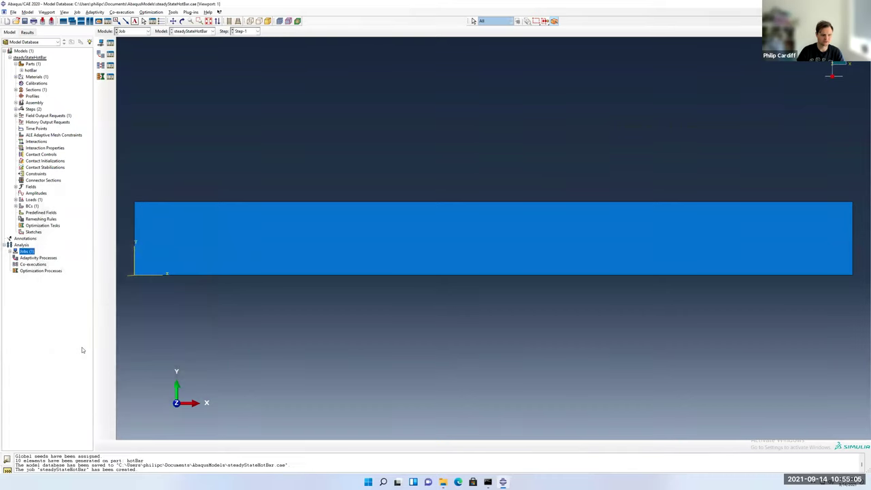
# Submit the steadyStateHotBar job for analysis, continuing without history output for Step-1.
pyautogui.click(10, 251)
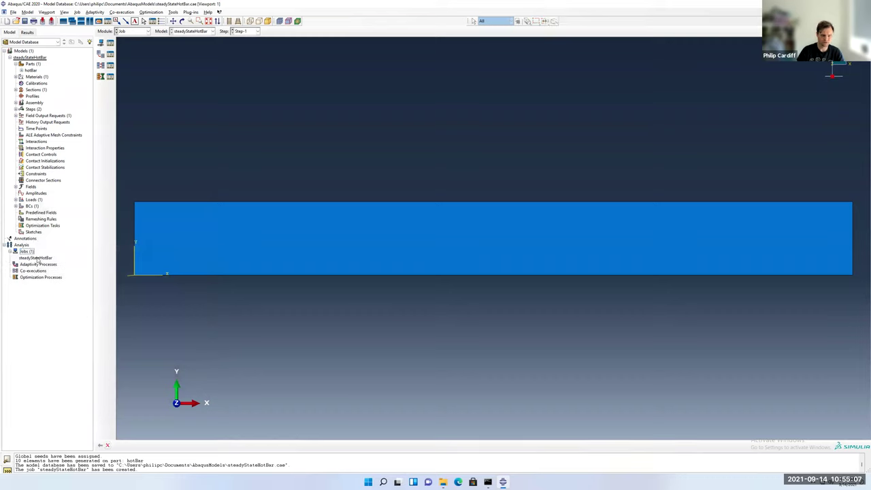
pyautogui.rightClick(38, 259)
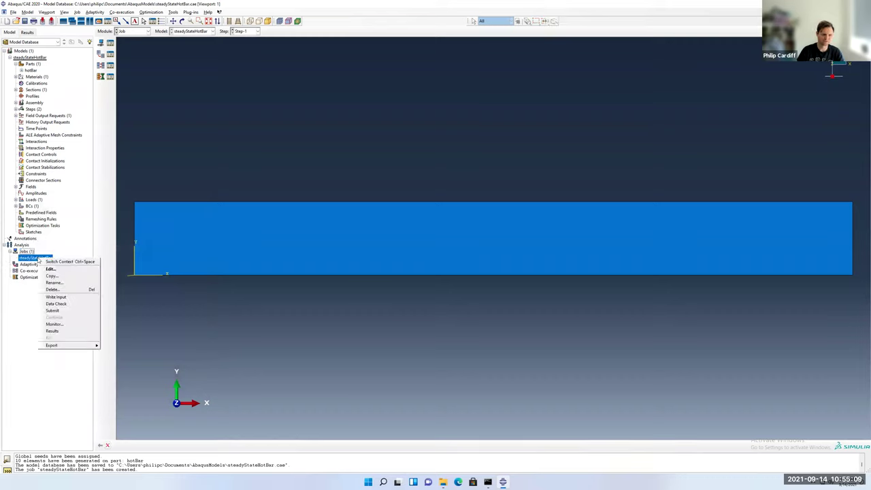
pyautogui.click(68, 311)
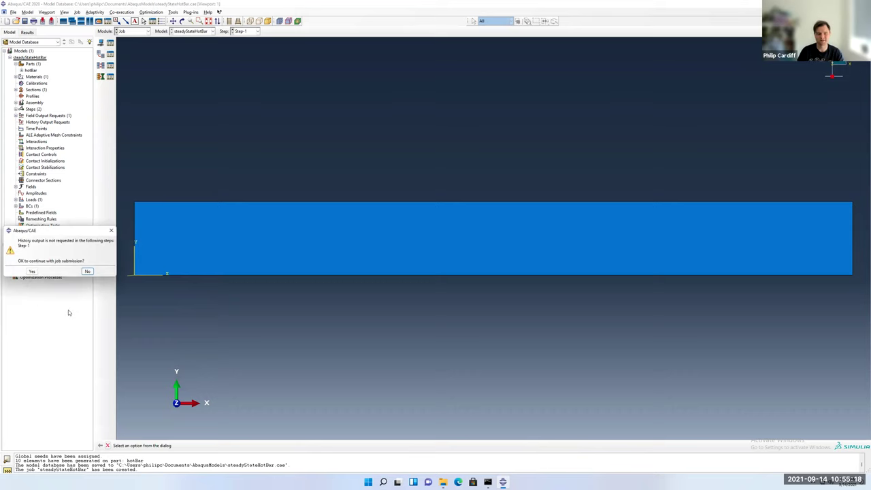
pyautogui.click(32, 272)
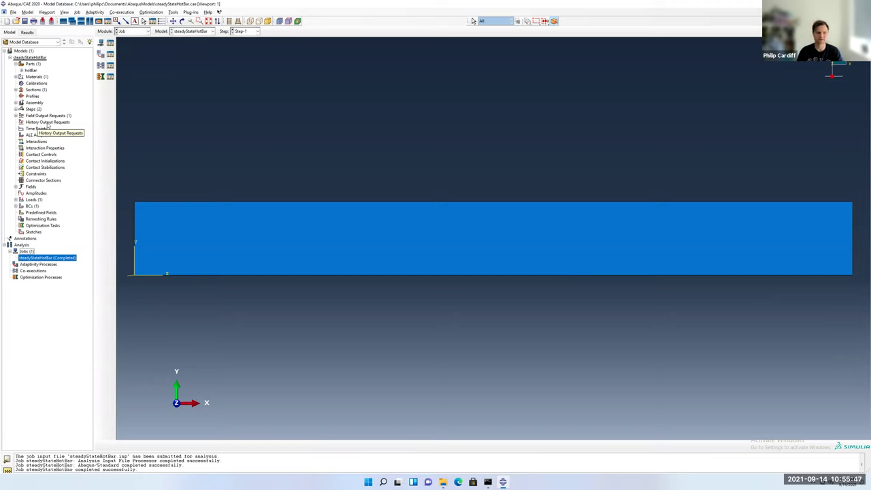
# Open the results of the steadyStateHotBar job and expand its output databases.
pyautogui.rightClick(31, 261)
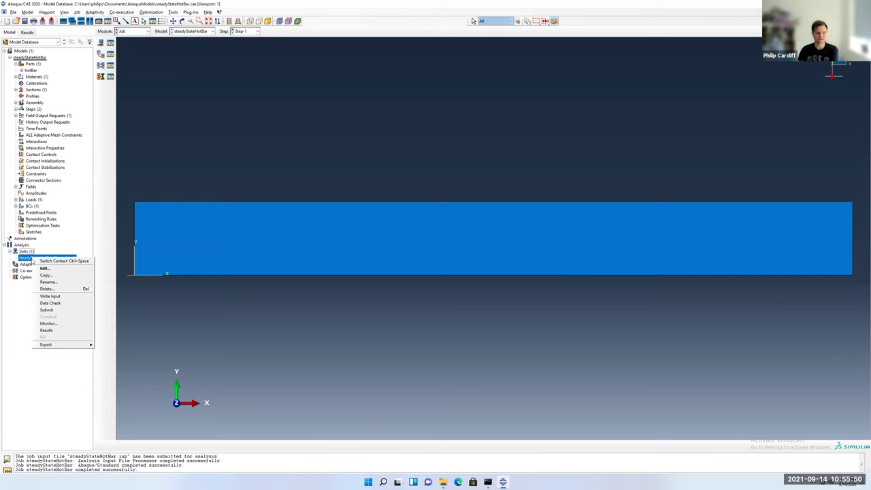
pyautogui.click(51, 331)
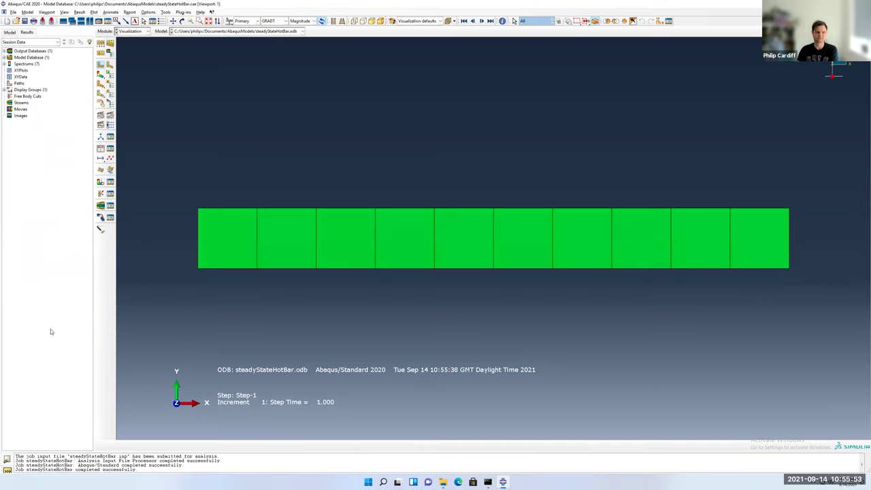
pyautogui.click(7, 32)
pyautogui.click(28, 33)
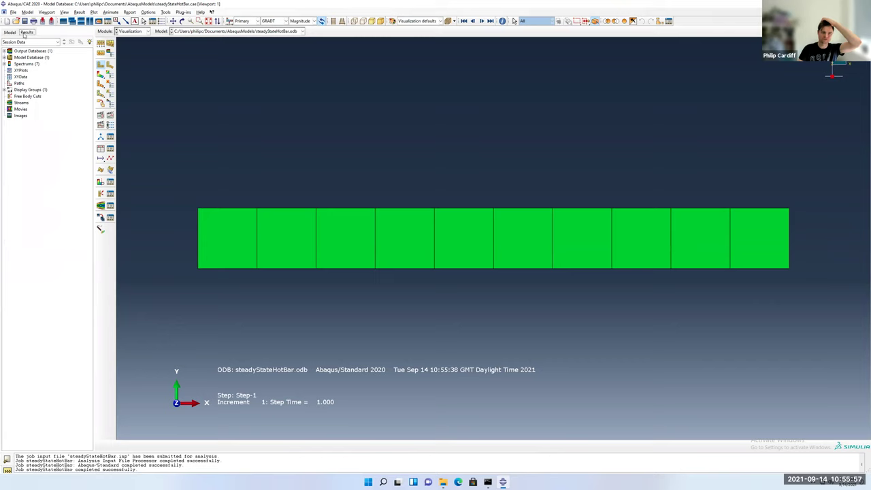
pyautogui.click(5, 51)
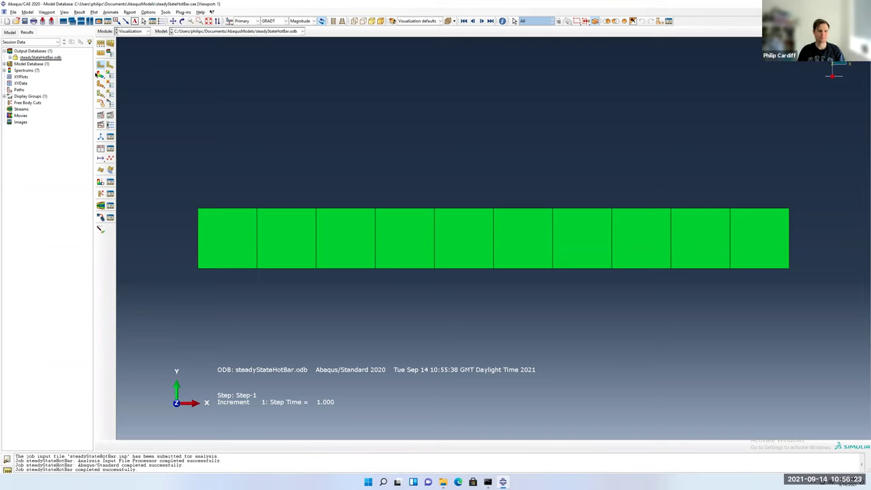
# Plot contours on the bar and set the primary variable to nodal temperature NT11.
pyautogui.click(101, 75)
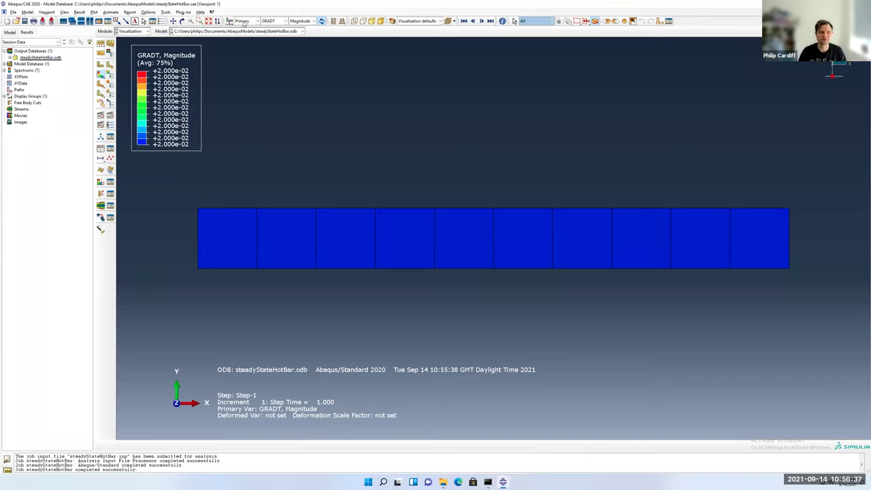
pyautogui.click(283, 23)
pyautogui.click(282, 22)
pyautogui.click(283, 22)
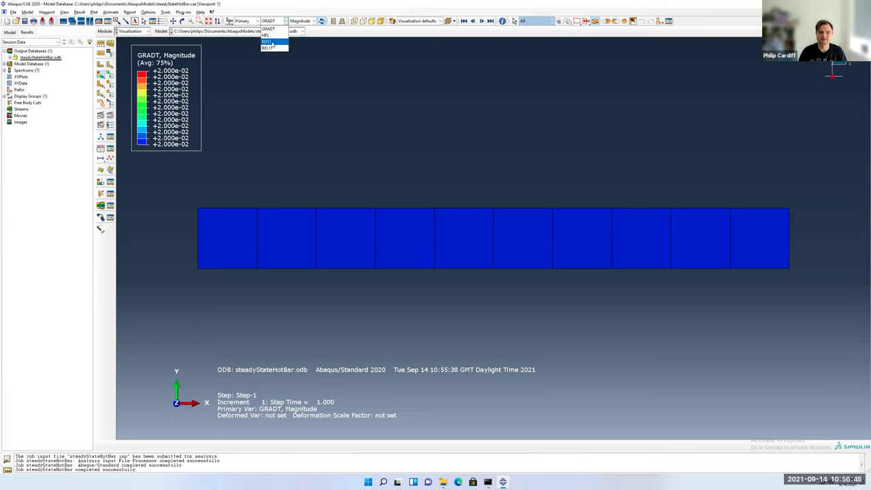
pyautogui.click(266, 42)
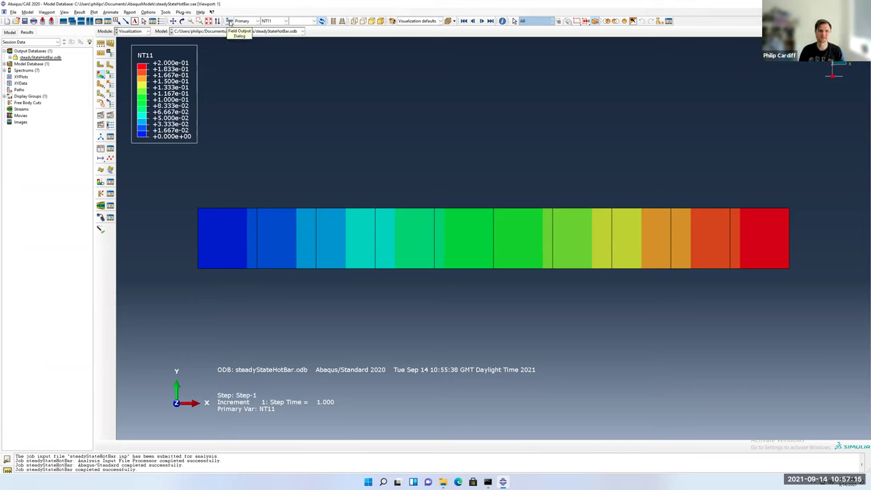
# Show the heat flux vector HFL magnitude as the contoured field output, keeping the bar in view.
pyautogui.click(229, 23)
pyautogui.moveTo(109, 242); pyautogui.dragTo(145, 209)
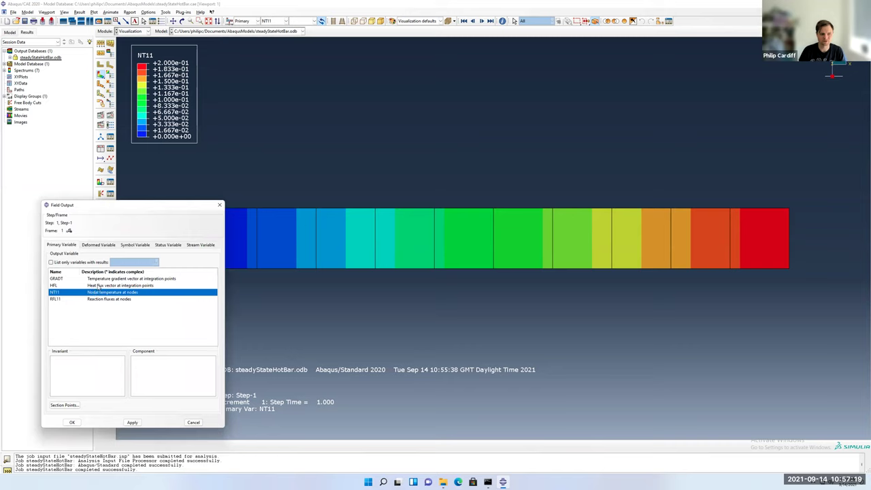
pyautogui.click(99, 286)
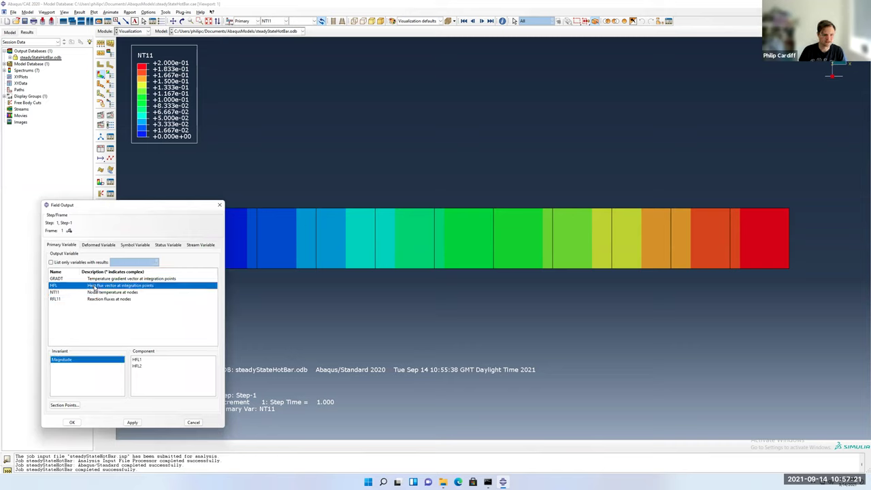
pyautogui.click(132, 422)
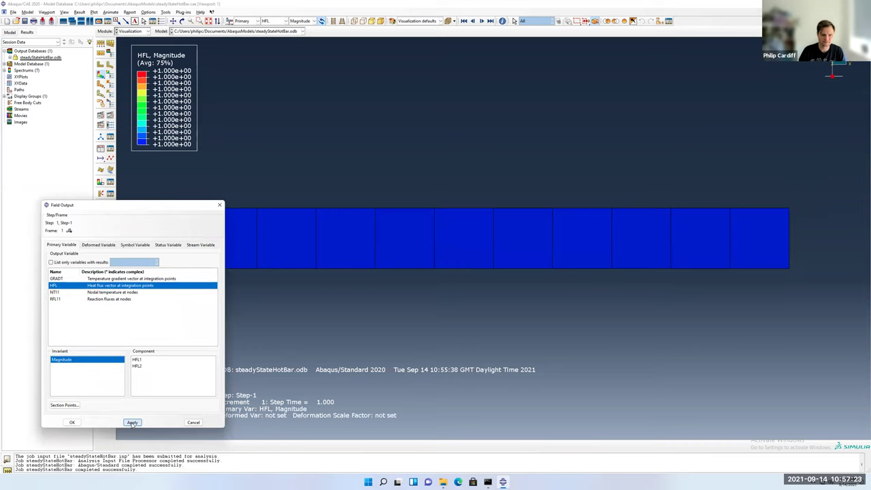
pyautogui.moveTo(177, 207); pyautogui.dragTo(196, 266)
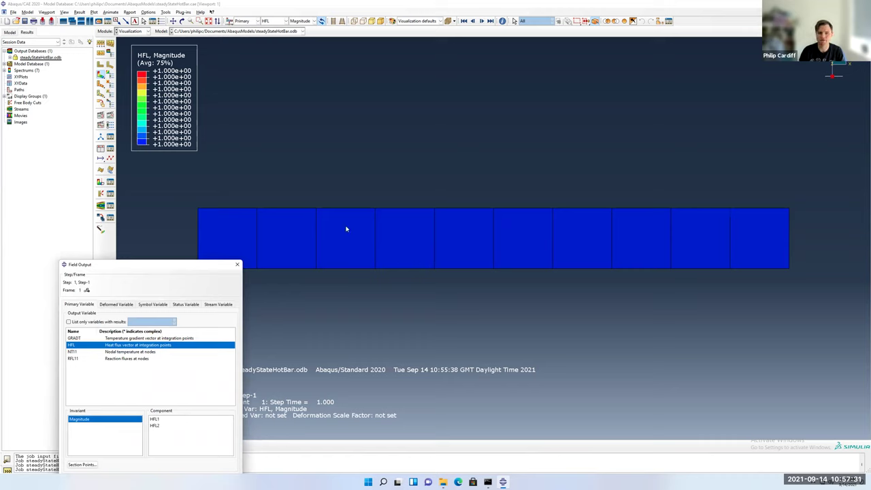
# Show the temperature gradient GRADT magnitude on the bar and switch the contours back to HFL magnitude.
pyautogui.click(142, 338)
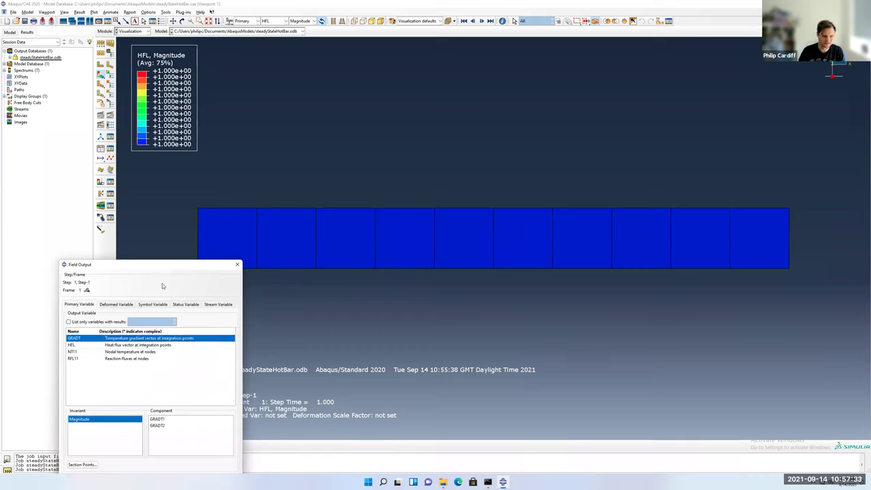
pyautogui.moveTo(150, 264); pyautogui.dragTo(143, 185)
pyautogui.click(141, 403)
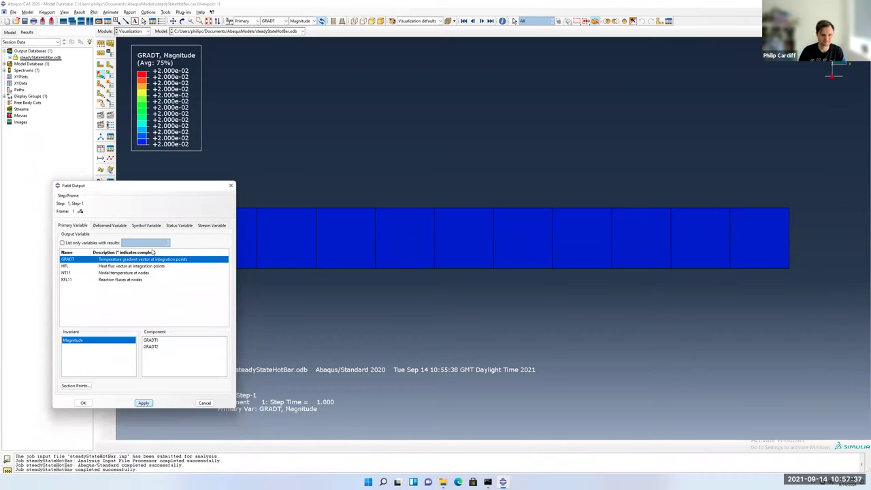
pyautogui.click(111, 266)
pyautogui.click(143, 403)
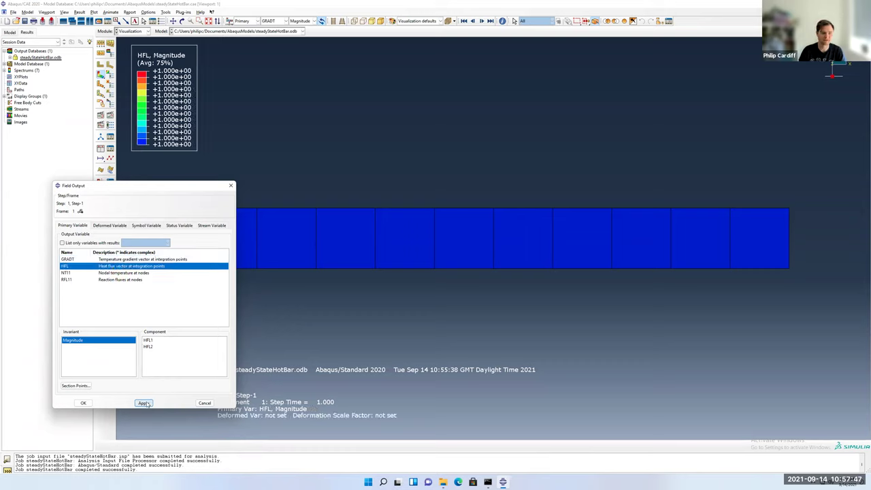
# Contour the reaction fluxes at nodes, RFL11, and close the field output settings.
pyautogui.click(100, 280)
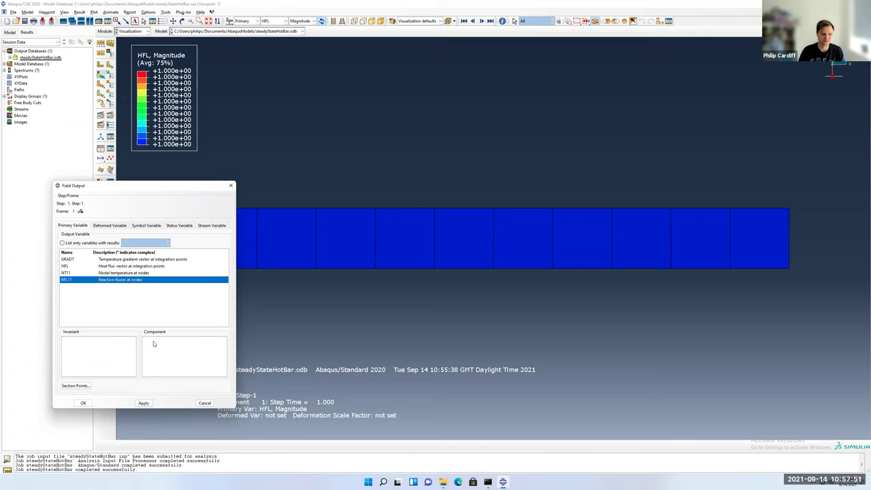
pyautogui.click(141, 404)
pyautogui.moveTo(159, 188); pyautogui.dragTo(494, 212)
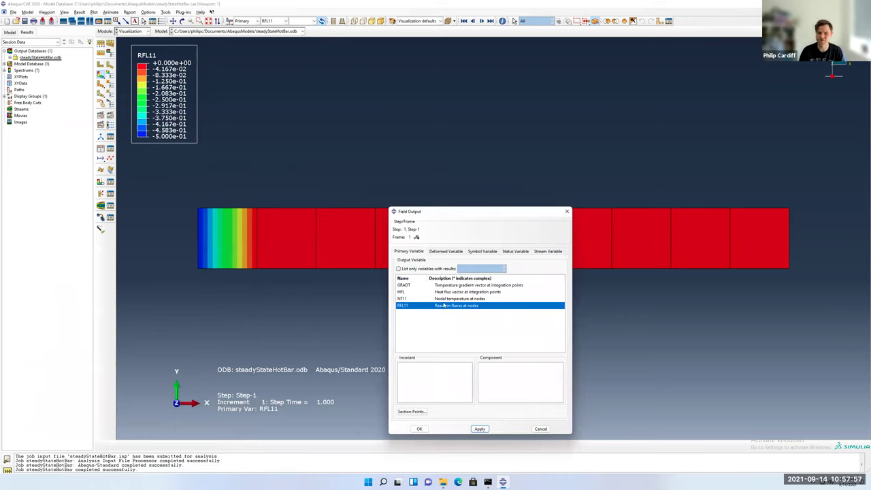
pyautogui.click(567, 212)
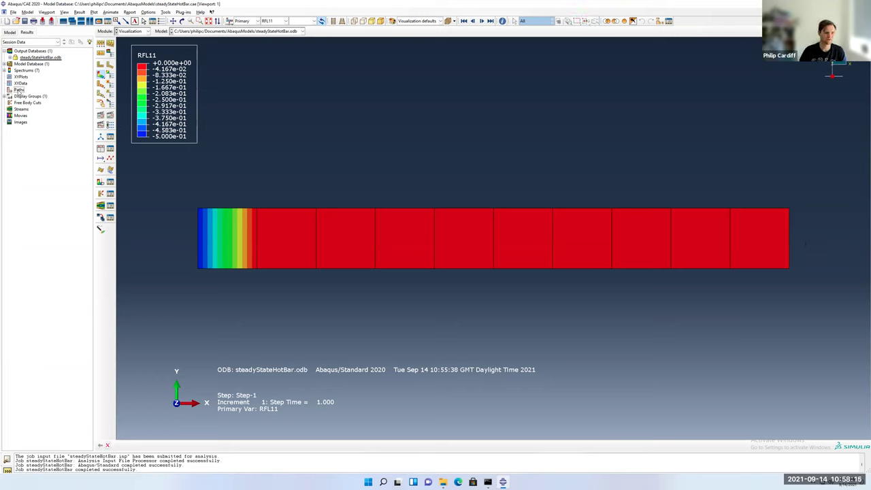
# Create a point list path along the bar's mid-height from (0, 0.5, 0) to (10, 0.5, 0).
pyautogui.click(19, 90)
pyautogui.doubleClick(19, 90)
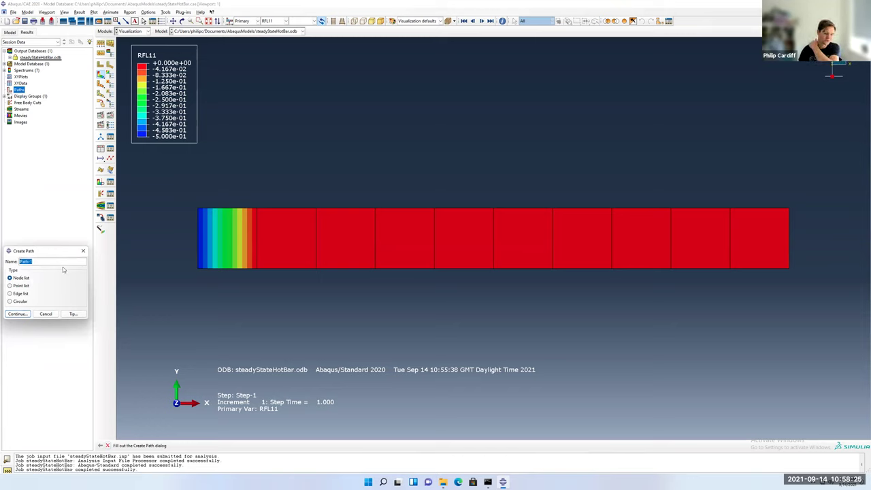
pyautogui.click(11, 286)
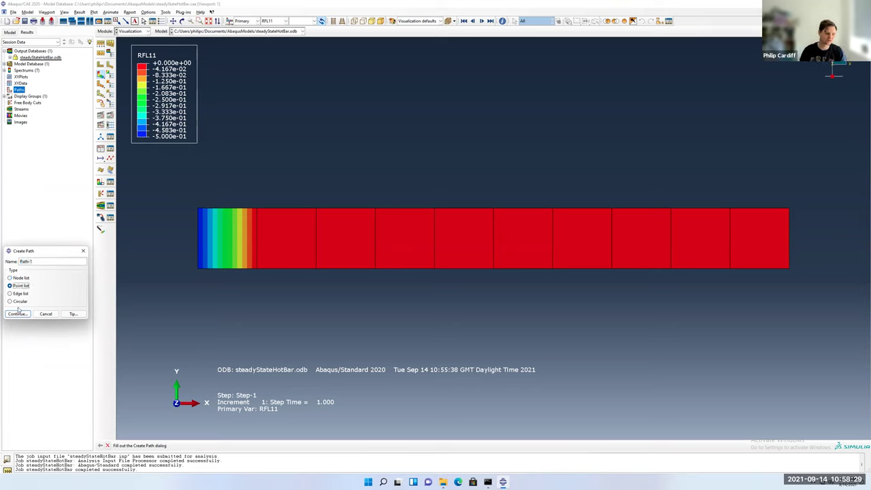
pyautogui.click(18, 315)
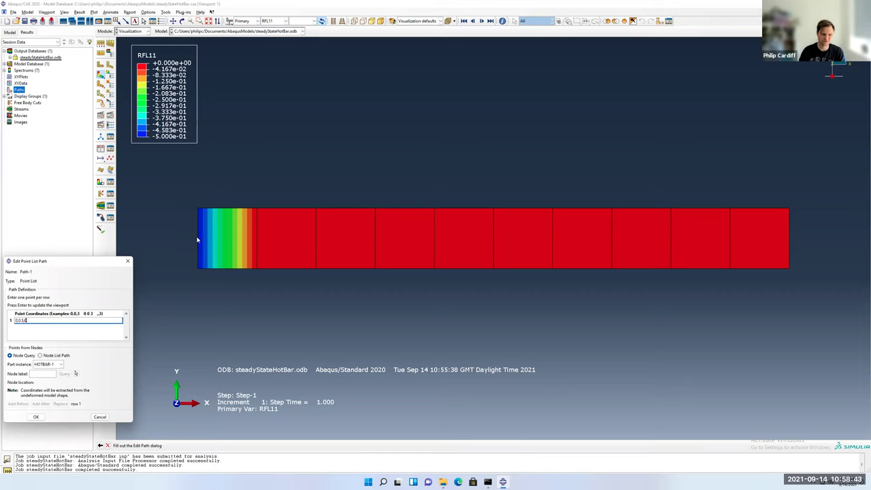
pyautogui.press('Return')
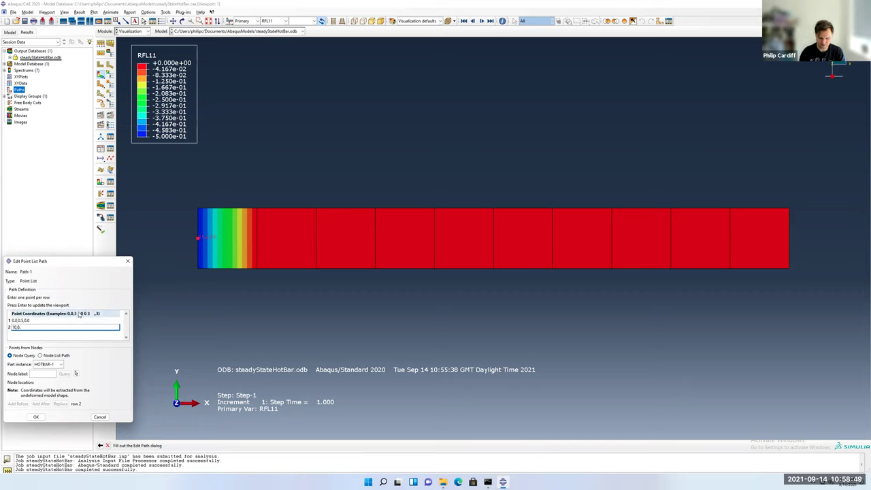
pyautogui.write('10,0.5')
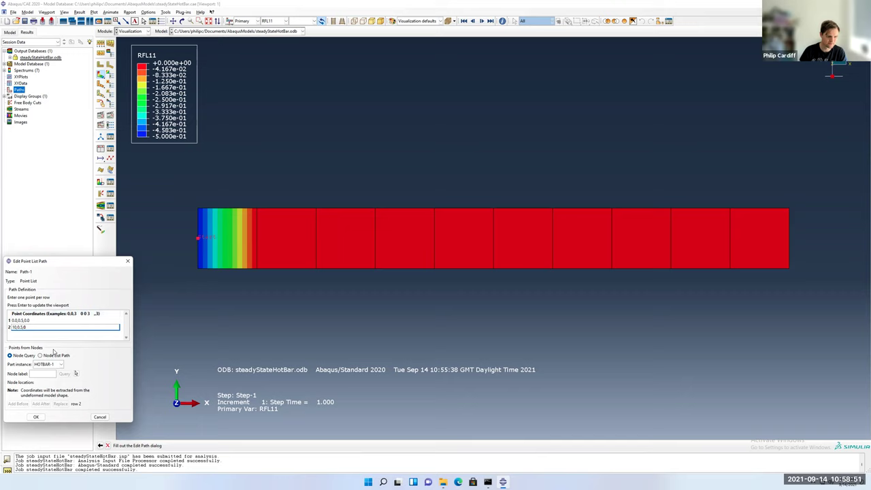
pyautogui.press('Return')
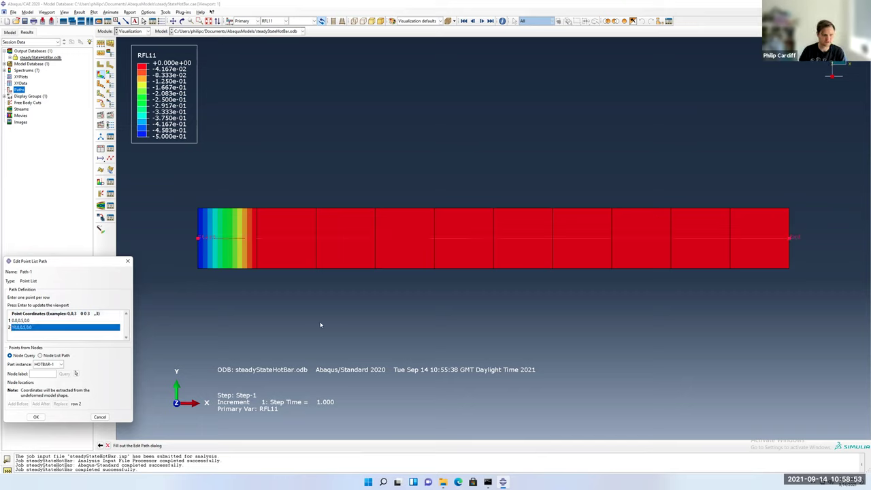
pyautogui.click(36, 417)
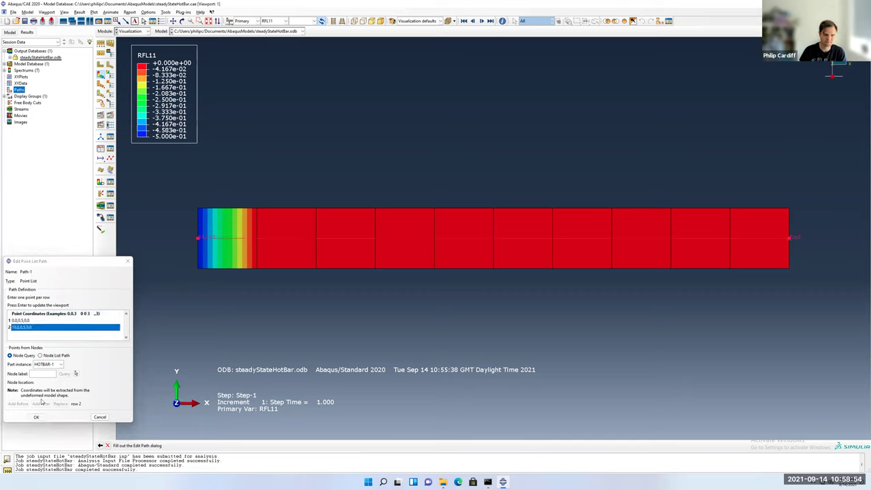
# Open the new path's definition to check its points on the bar, and close it without changes.
pyautogui.click(6, 89)
pyautogui.click(17, 96)
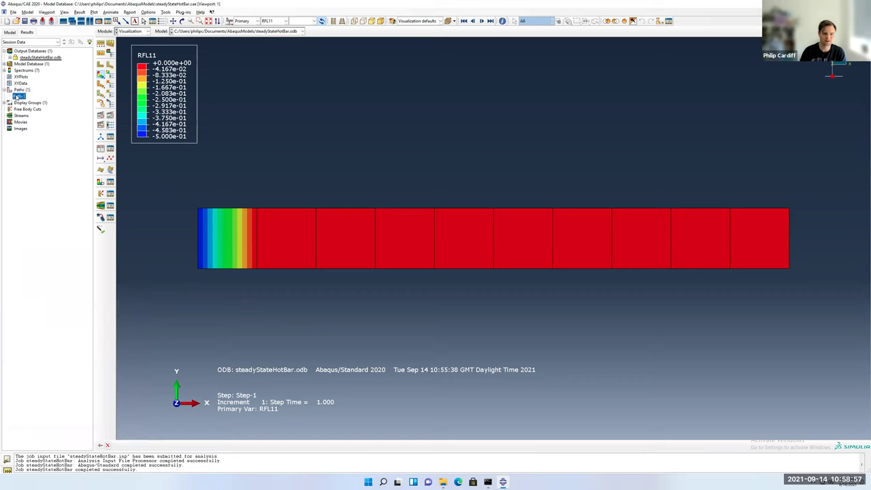
pyautogui.doubleClick(18, 96)
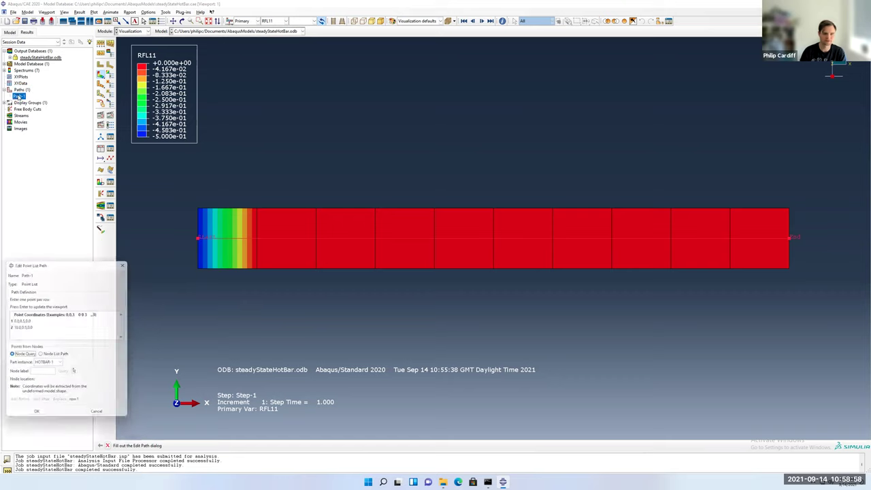
pyautogui.click(126, 262)
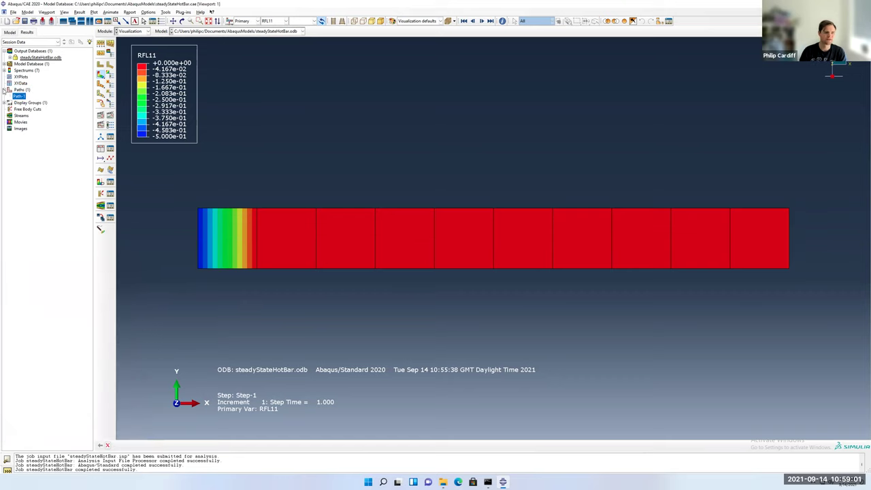
pyautogui.click(6, 90)
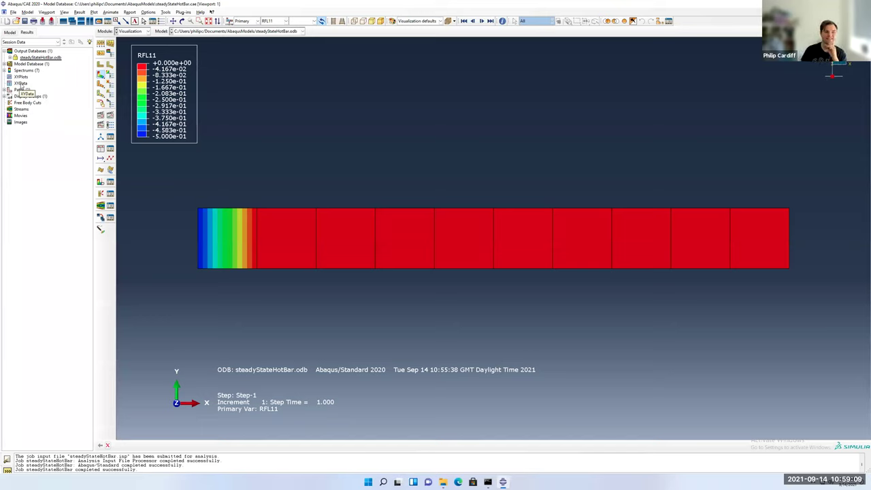
# Start creating XY data with Path as the source, using Path-1 and including intersections with the mesh.
pyautogui.doubleClick(21, 83)
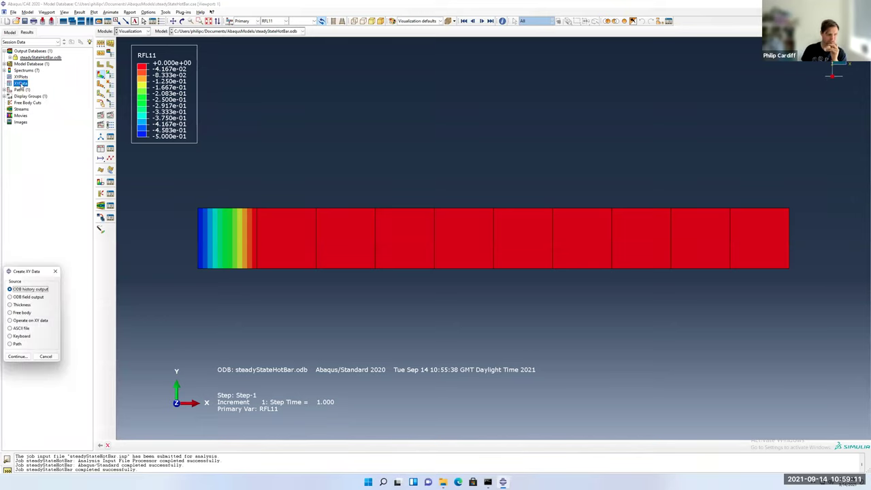
pyautogui.click(16, 344)
pyautogui.click(17, 356)
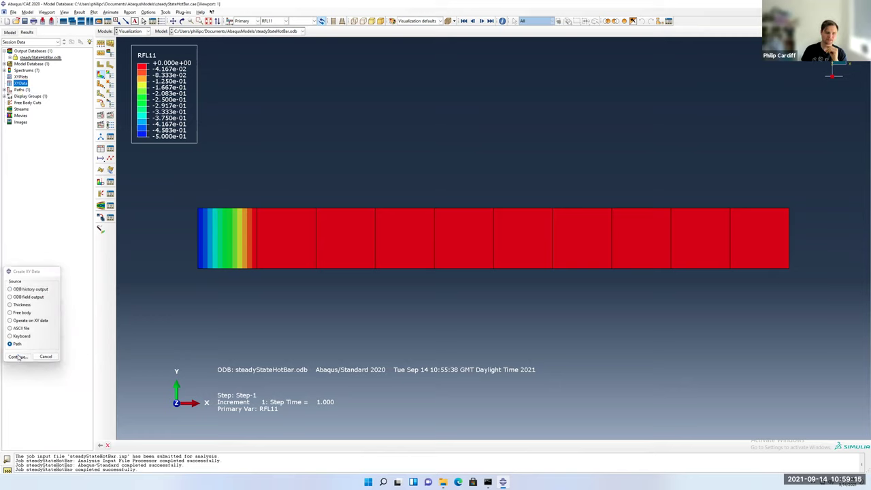
pyautogui.click(82, 54)
pyautogui.click(82, 54)
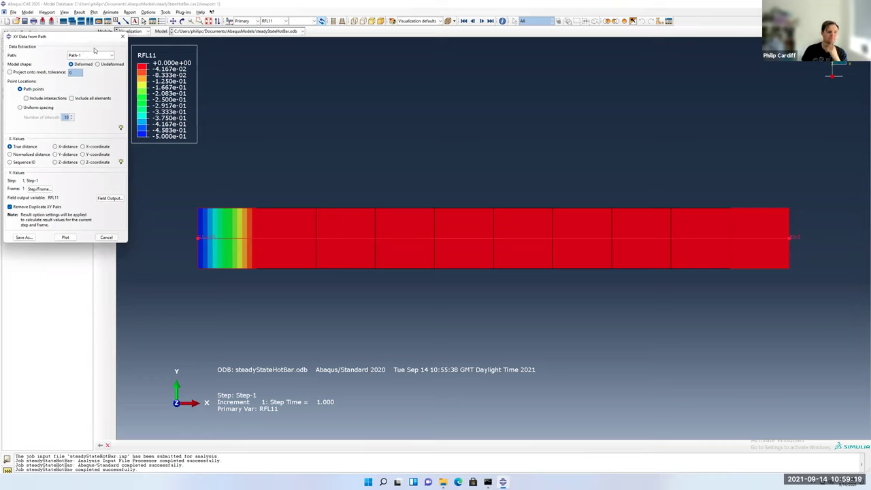
pyautogui.click(45, 99)
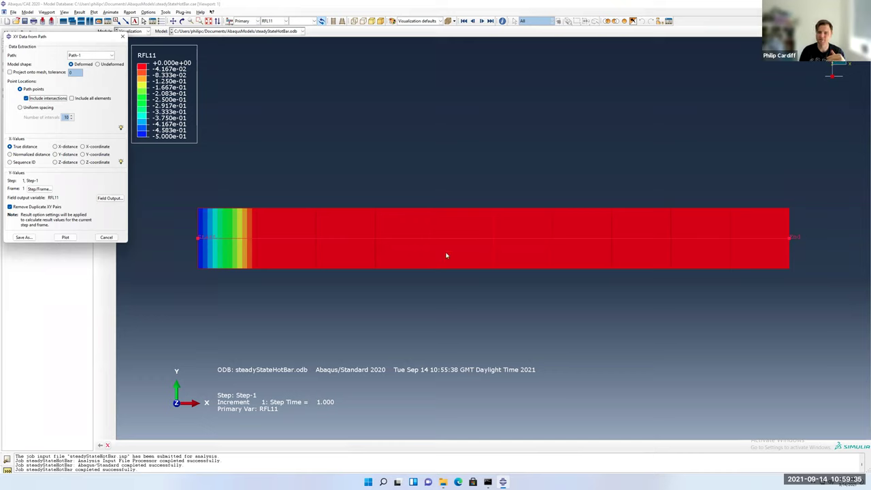
# Set the path data's field output to nodal temperature NT11 and plot it against true distance along the path.
pyautogui.click(108, 198)
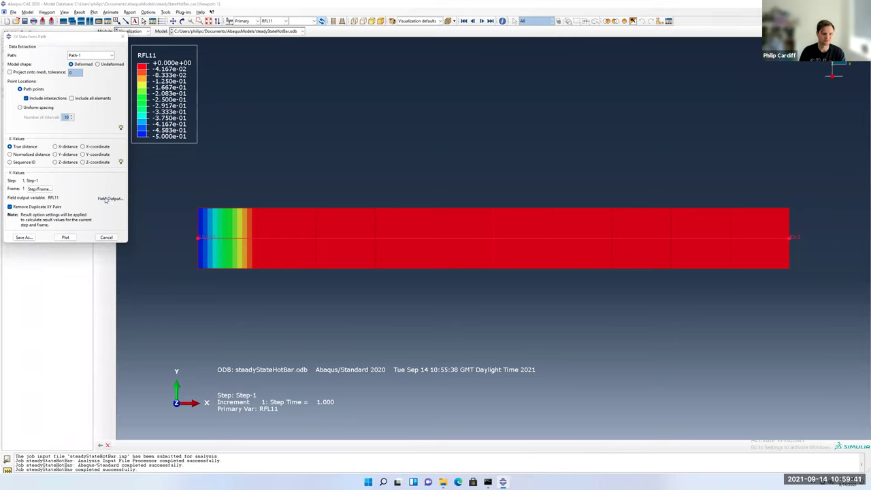
pyautogui.click(452, 300)
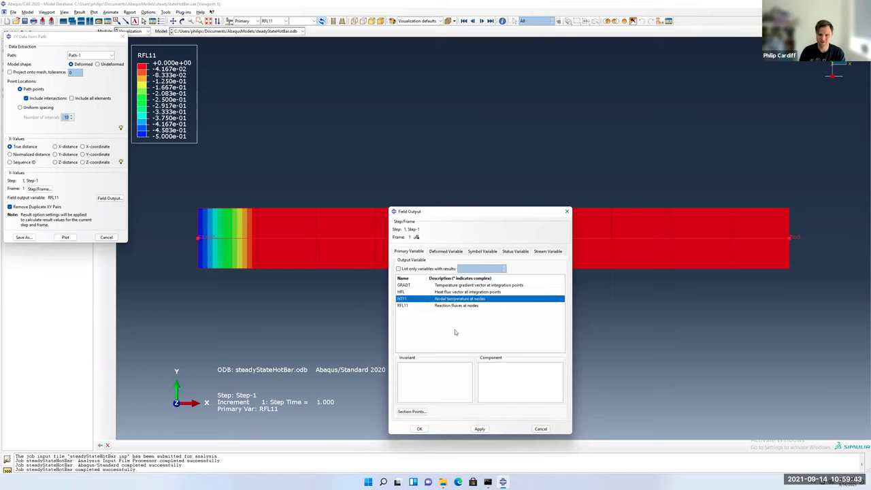
pyautogui.click(480, 429)
pyautogui.click(419, 428)
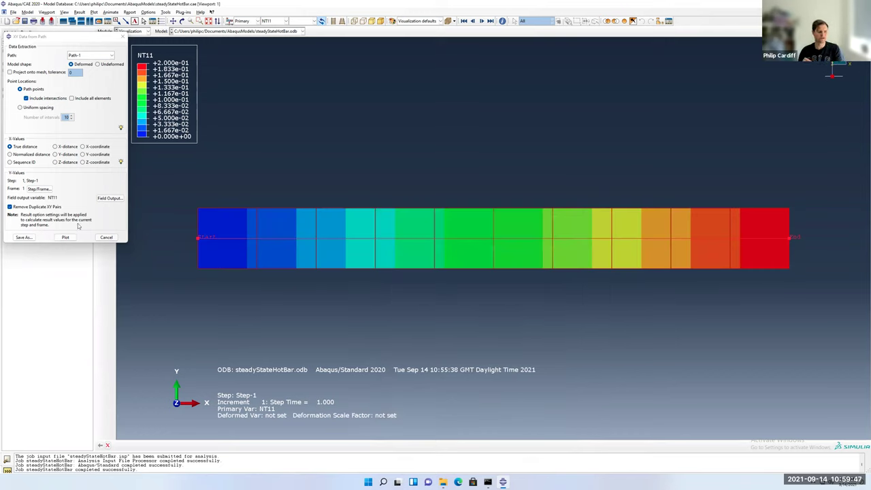
pyautogui.click(66, 237)
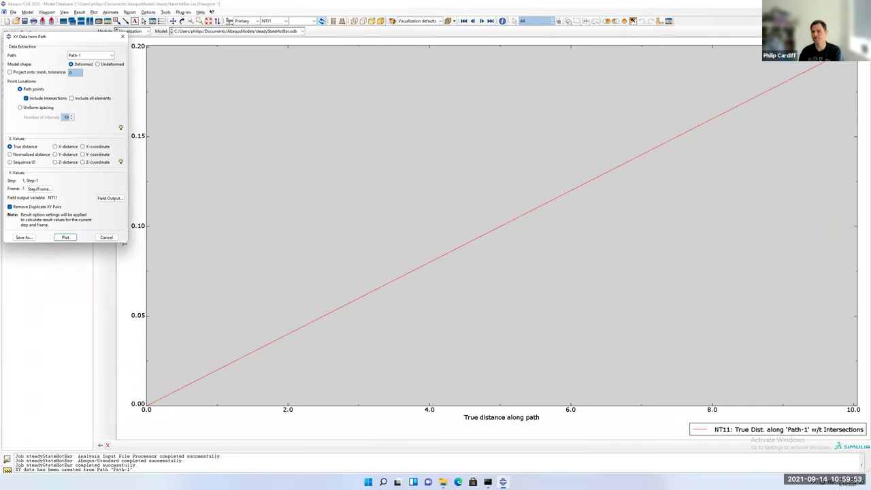
# Switch the path data's field output to HFL magnitude and plot the heat flux along the path.
pyautogui.click(110, 198)
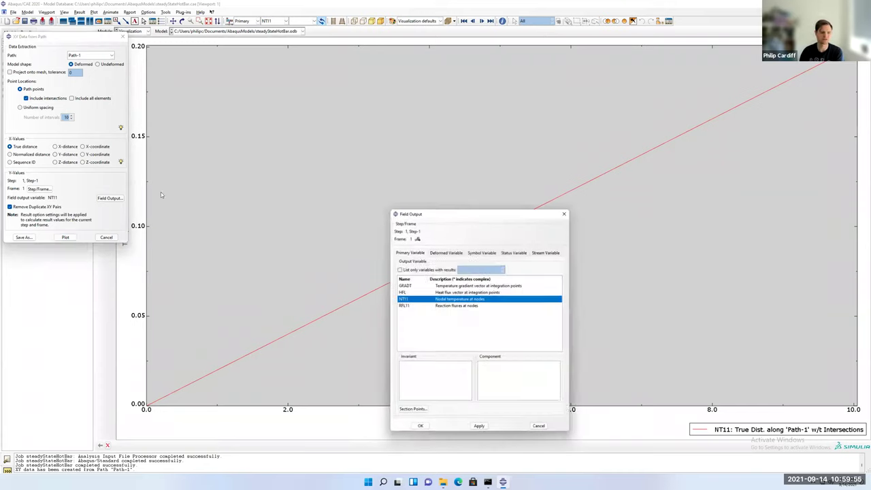
pyautogui.click(449, 291)
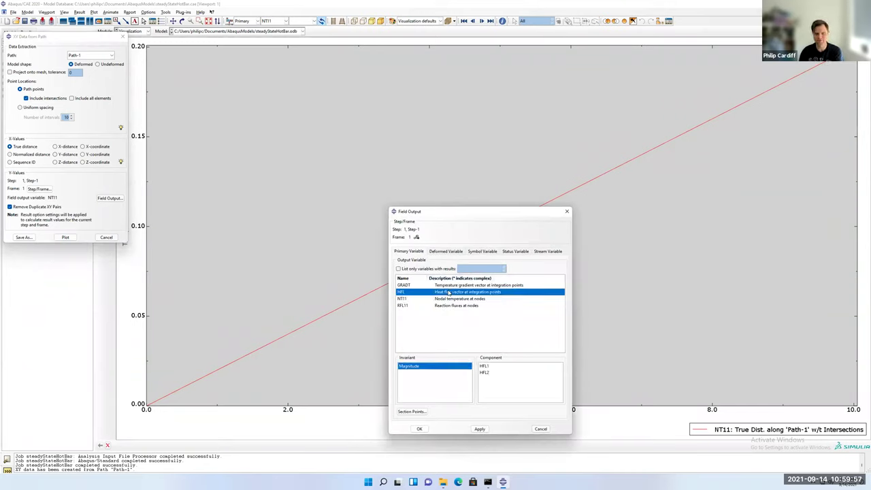
pyautogui.click(479, 429)
pyautogui.click(419, 428)
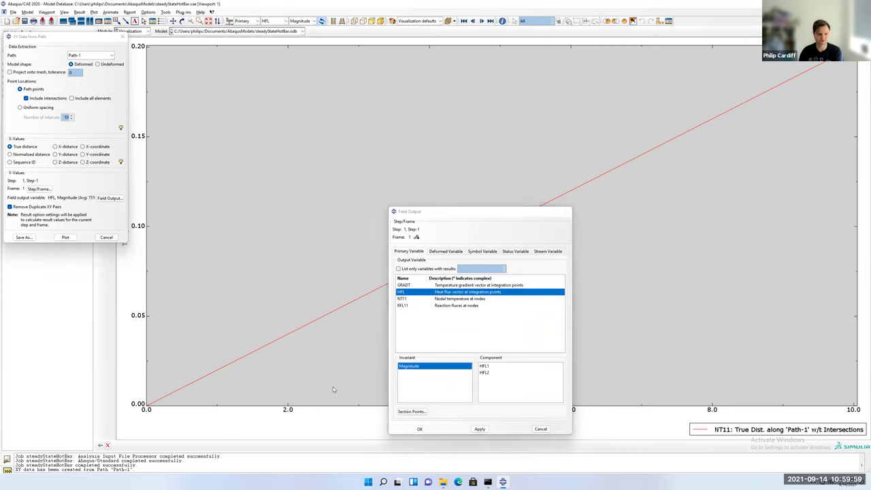
pyautogui.click(65, 236)
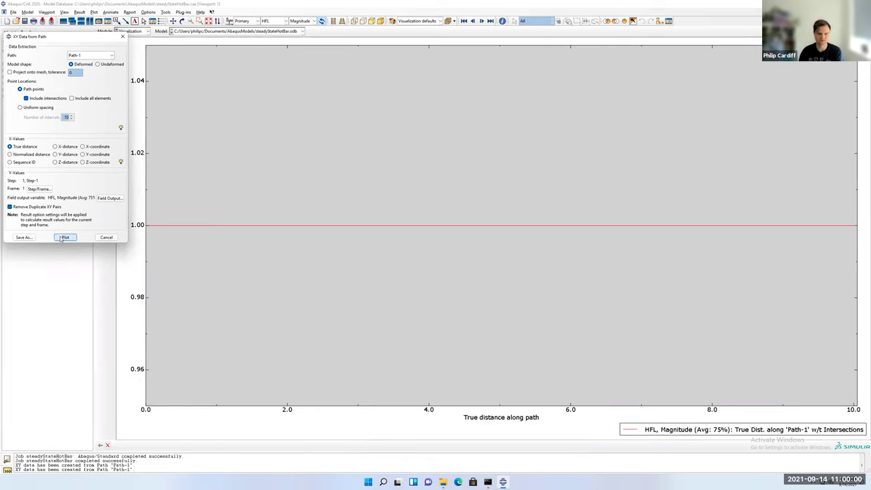
# Plot nodal temperature NT11 along the path again and save the XY data as tempAlongBar.
pyautogui.click(109, 198)
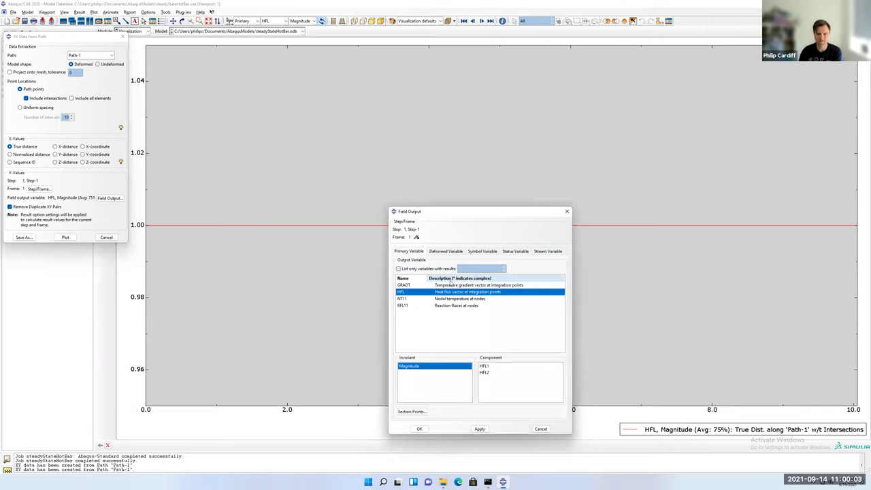
pyautogui.click(447, 299)
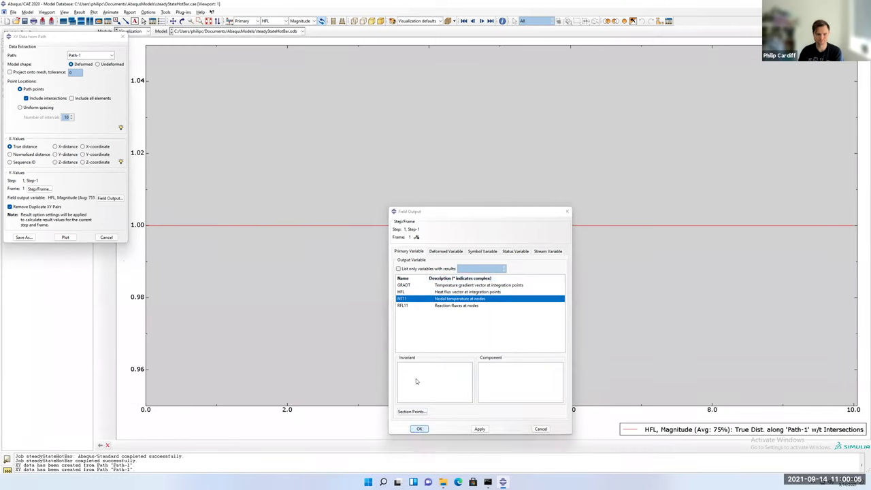
pyautogui.click(420, 428)
pyautogui.click(65, 237)
pyautogui.click(23, 236)
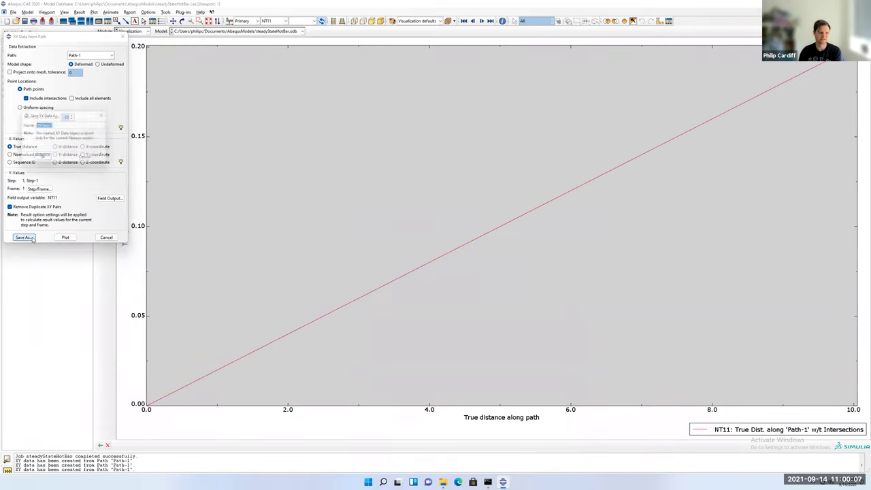
pyautogui.write('tempAlongBar')
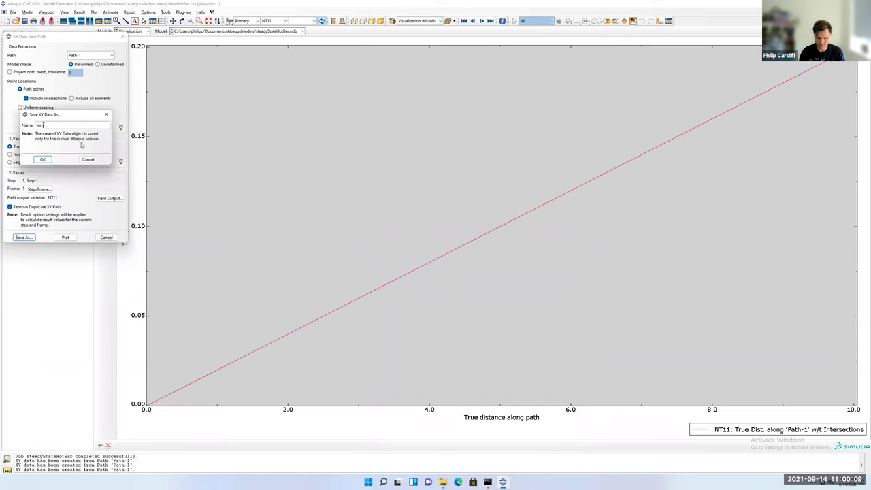
pyautogui.click(43, 159)
pyautogui.click(107, 237)
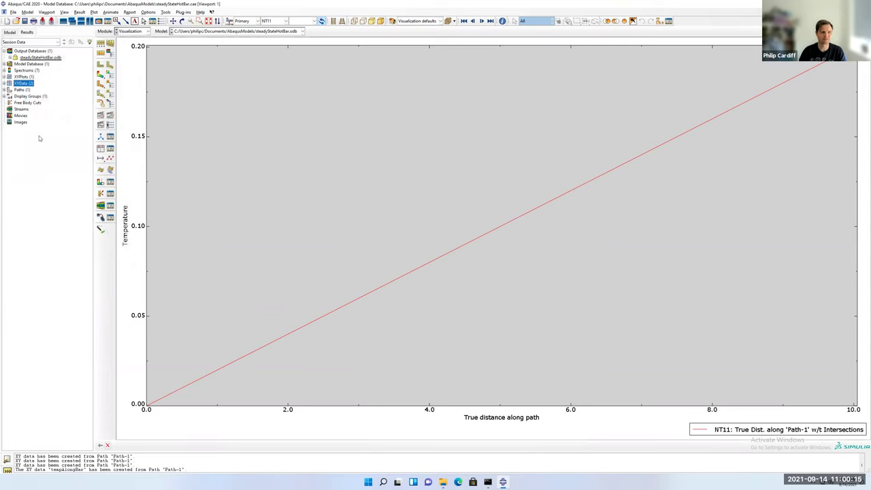
# Show the temperature contours on the bar and bring back the graph of the saved tempAlongBar data.
pyautogui.click(5, 83)
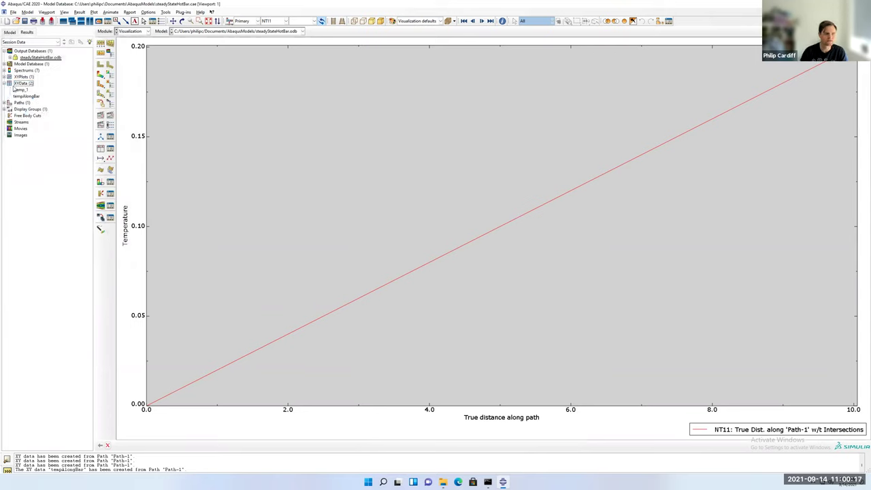
pyautogui.click(24, 97)
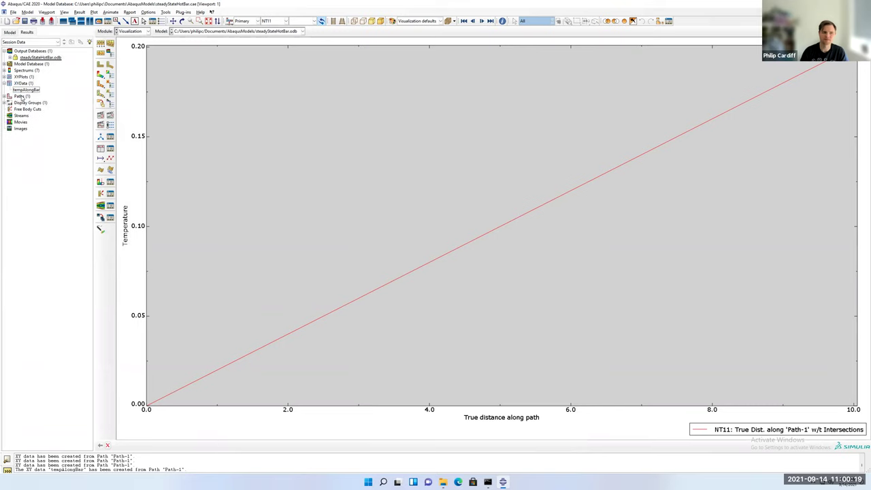
pyautogui.click(101, 76)
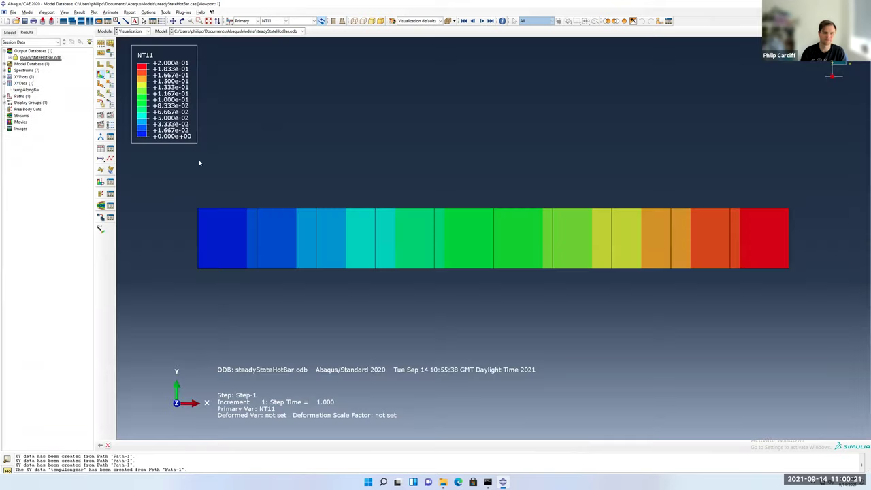
pyautogui.doubleClick(25, 90)
# Open the tempAlongBar data for editing and highlight its X and Y columns to inspect distance and temperature values.
pyautogui.rightClick(25, 89)
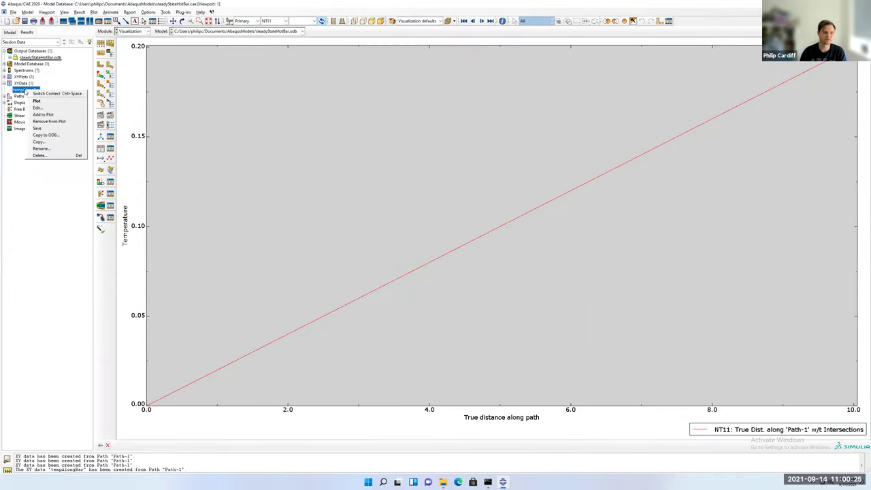
pyautogui.click(49, 109)
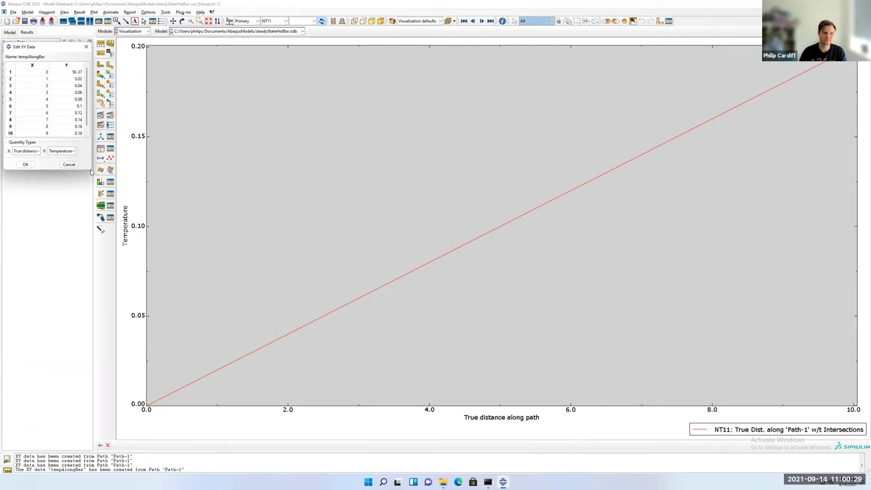
pyautogui.click(32, 64)
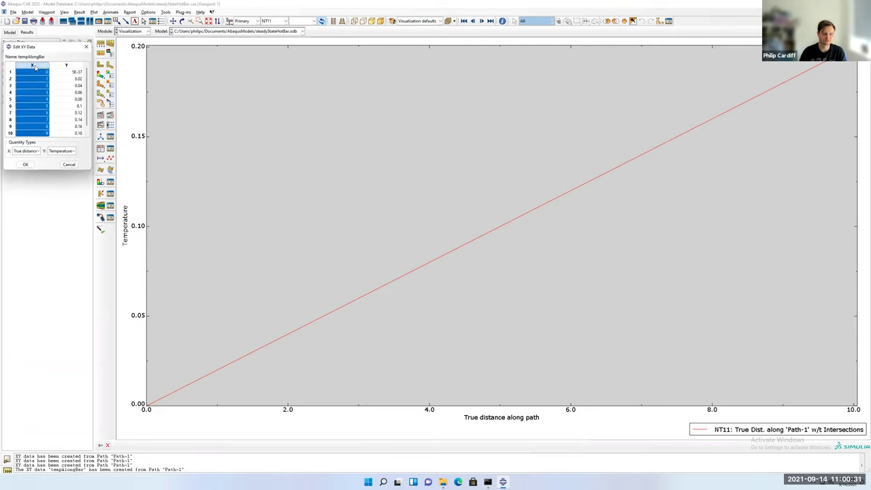
pyautogui.click(66, 65)
pyautogui.click(32, 65)
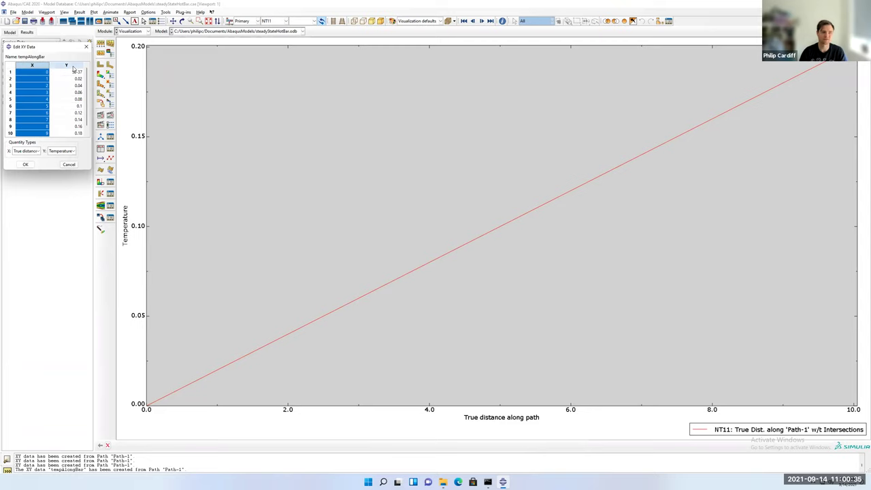
pyautogui.keyDown('shift'); pyautogui.click(68, 65); pyautogui.keyUp('shift')
pyautogui.rightClick(61, 84)
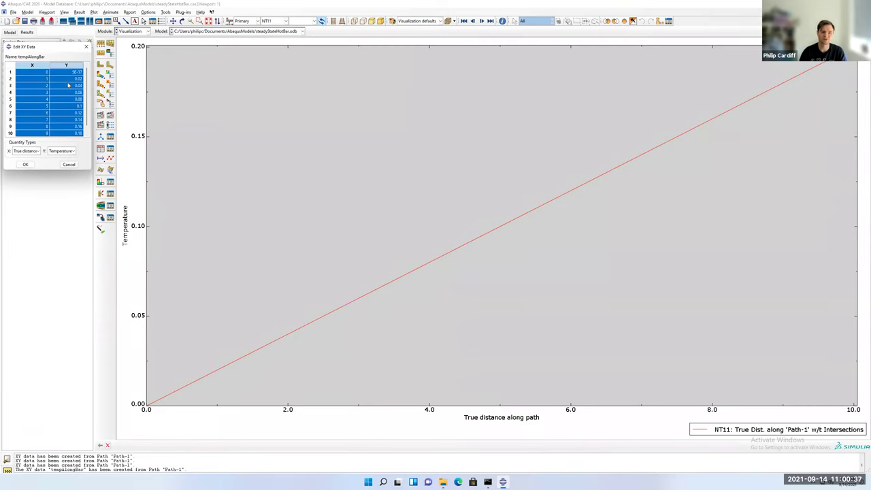
pyautogui.click(32, 71)
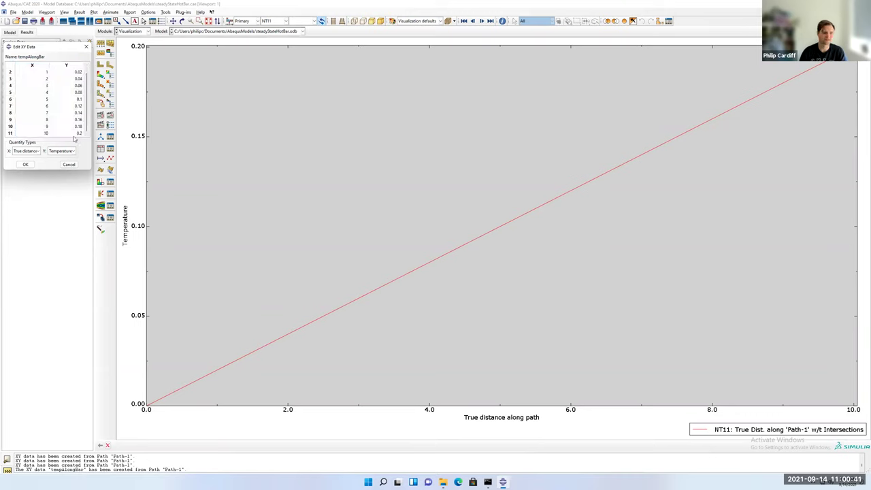
pyautogui.keyDown('shift'); pyautogui.click(75, 136); pyautogui.keyUp('shift')
pyautogui.rightClick(74, 116)
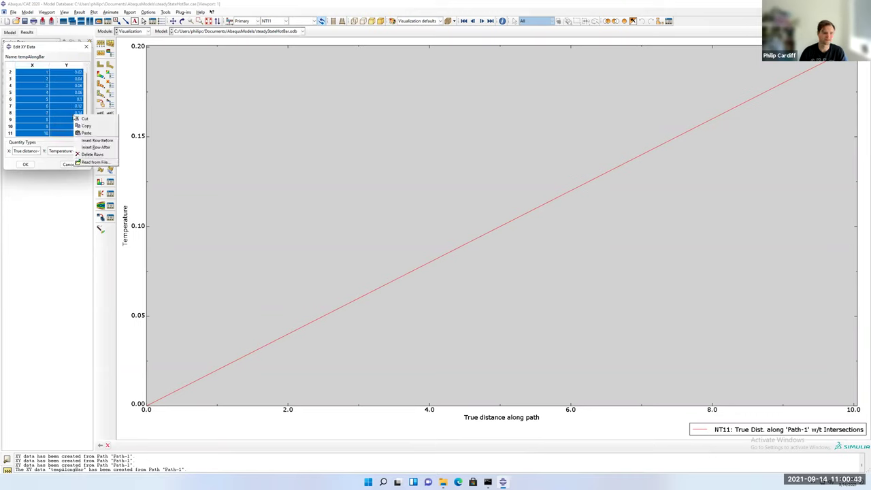
pyautogui.click(86, 79)
pyautogui.click(87, 69)
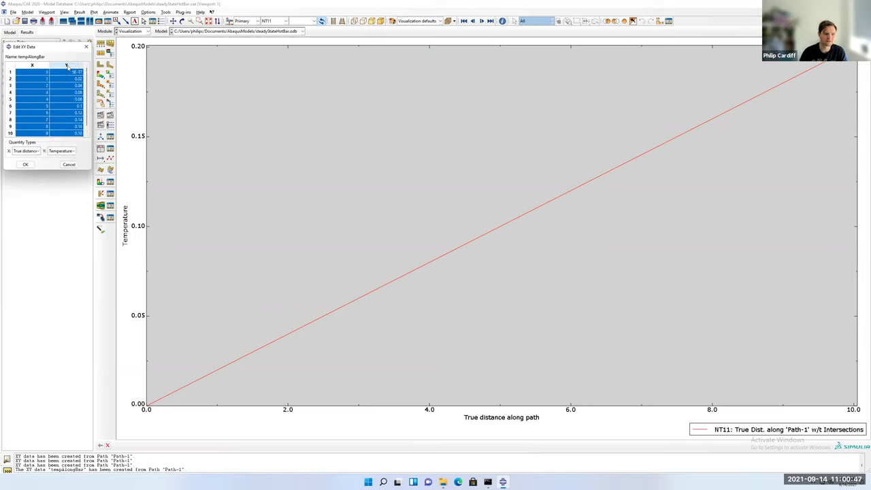
# Copy all X and Y rows of the tempAlongBar data table and close the data editor without saving changes.
pyautogui.click(41, 72)
pyautogui.scroll(-1, 78, 131)
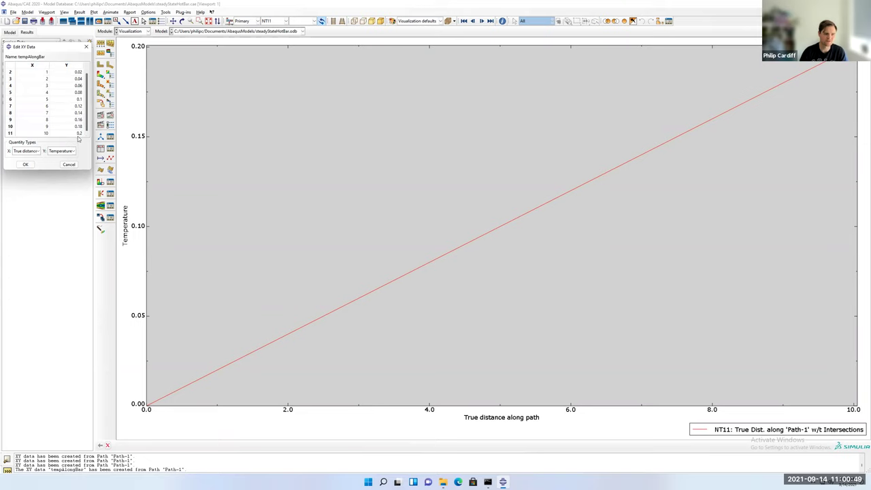
pyautogui.keyDown('shift'); pyautogui.click(78, 134); pyautogui.keyUp('shift')
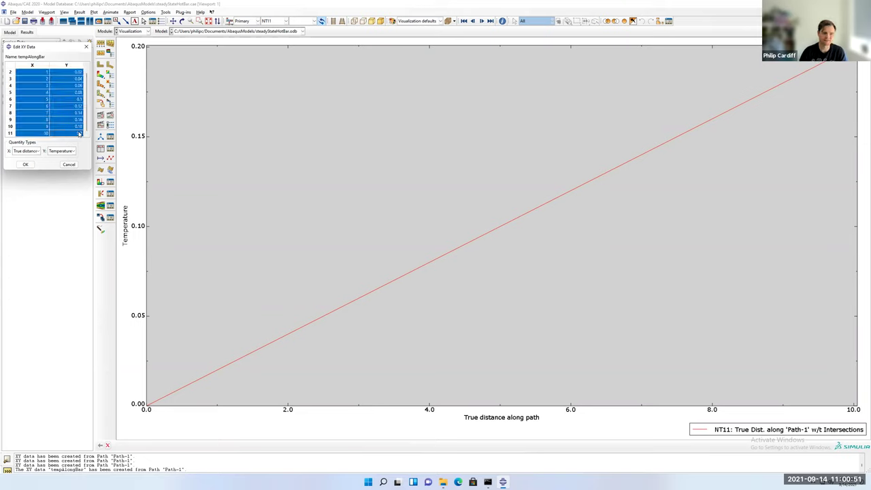
pyautogui.rightClick(74, 111)
pyautogui.click(82, 120)
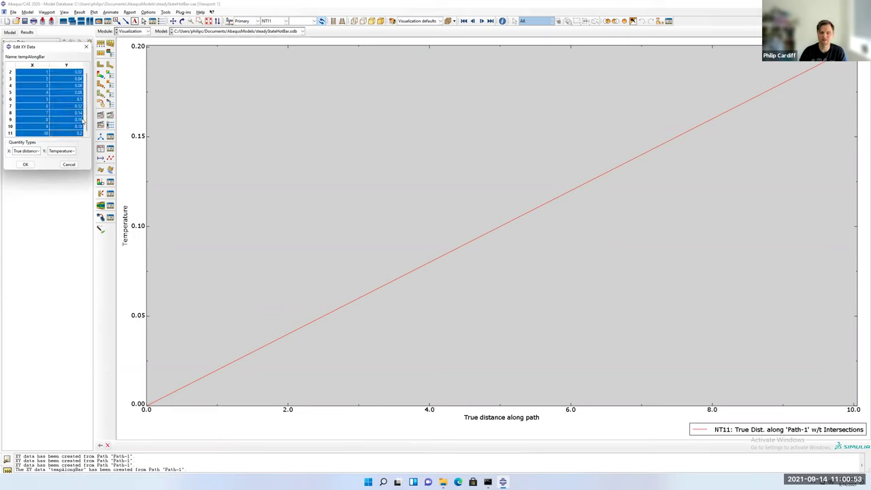
pyautogui.click(70, 165)
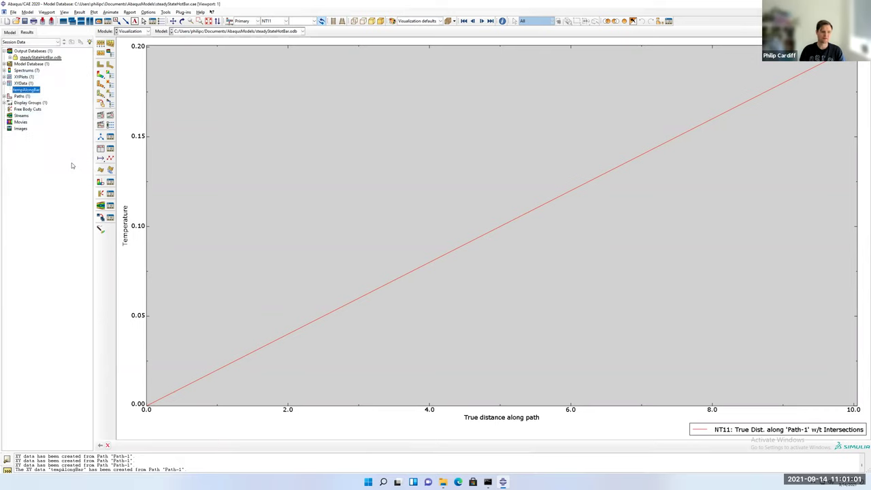
# Open an XY data report for tempAlongBar, examine its file and output format setup, and close it without writing the report.
pyautogui.click(129, 12)
pyautogui.click(132, 12)
pyautogui.click(131, 12)
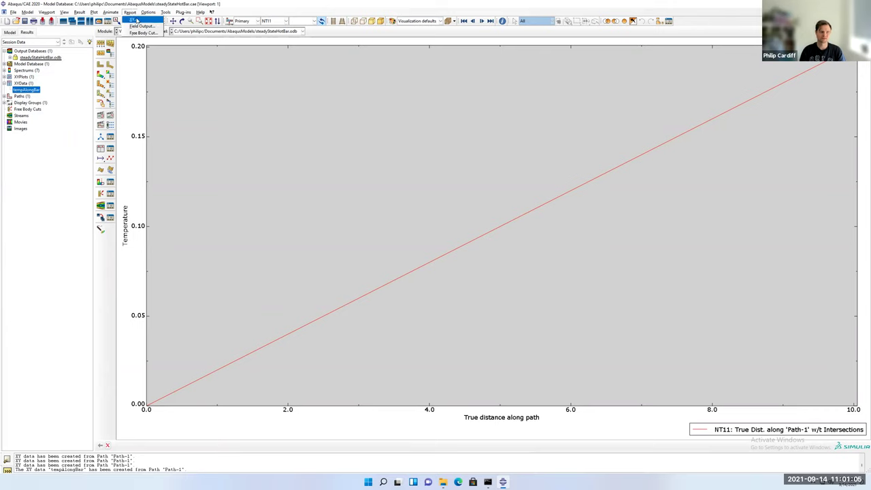
pyautogui.click(140, 19)
pyautogui.click(30, 102)
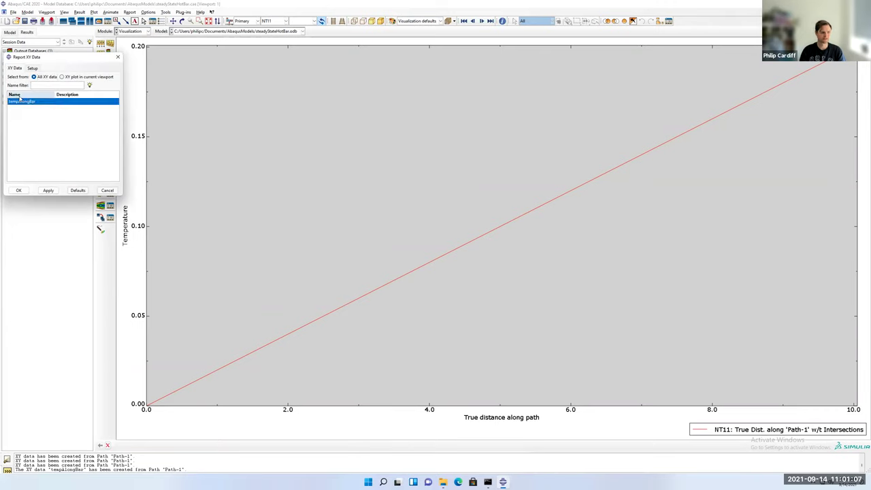
pyautogui.click(33, 68)
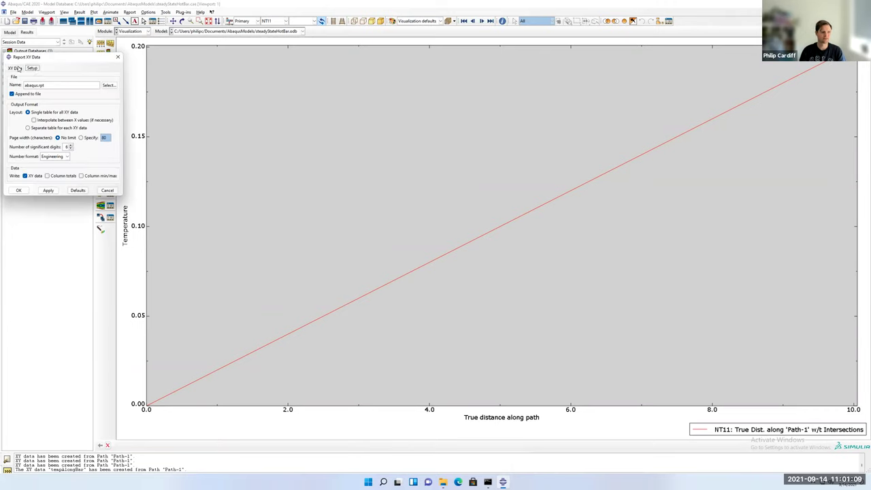
pyautogui.click(16, 69)
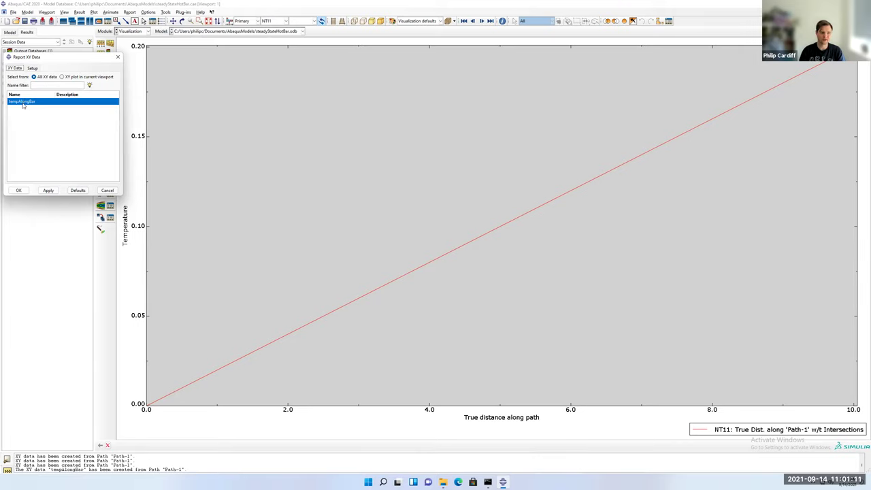
pyautogui.click(32, 68)
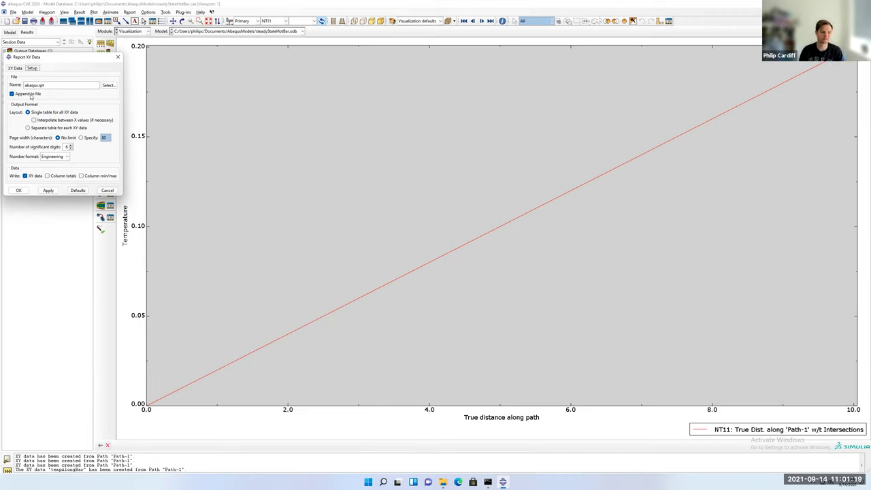
pyautogui.click(108, 191)
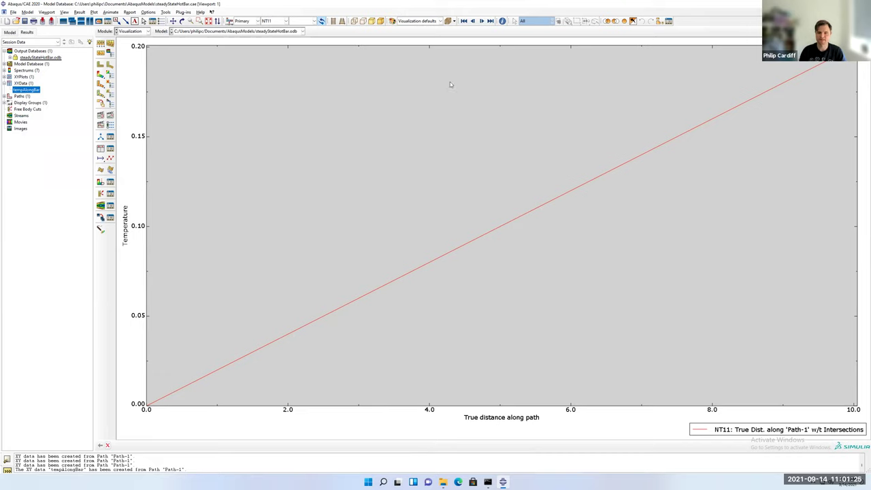